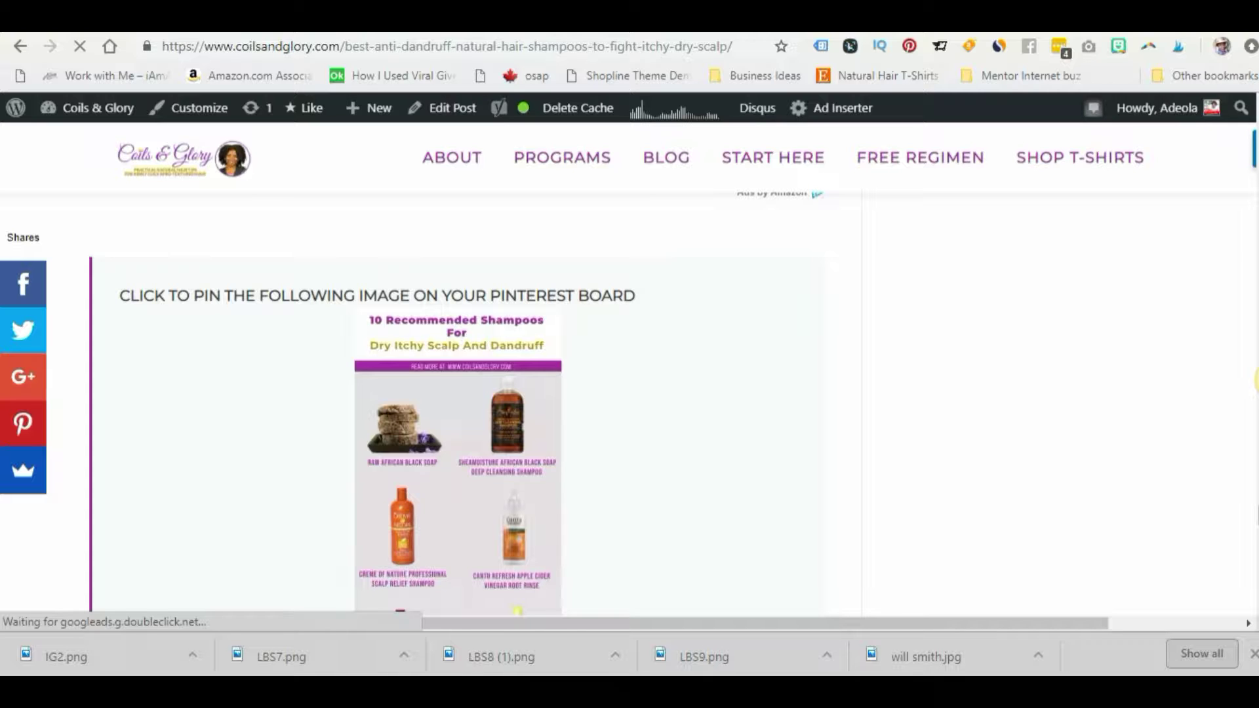
- Look through the anti-dandruff shampoo blog post's product recommendations and sidebar ads, ending at the post title
{"action": "scroll", "coordinate": [1015, 425], "scroll_direction": "up", "scroll_amount": 10}
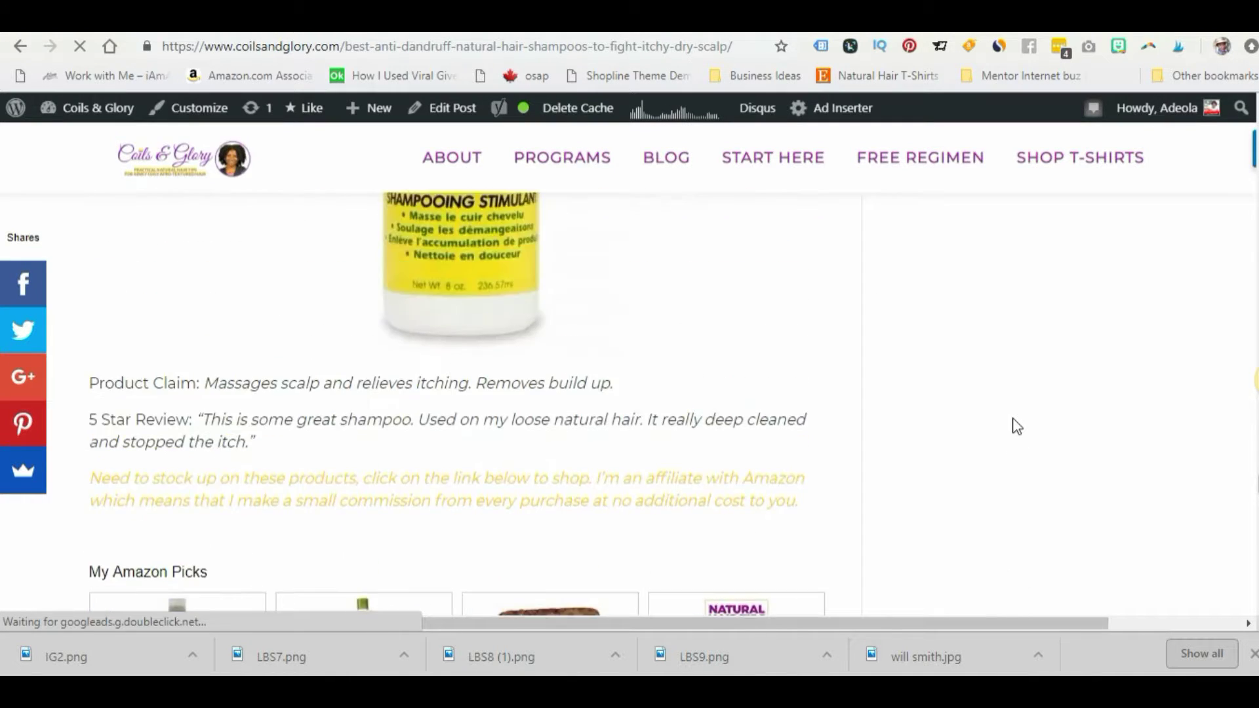
{"action": "scroll", "coordinate": [1017, 427], "scroll_direction": "up", "scroll_amount": 3}
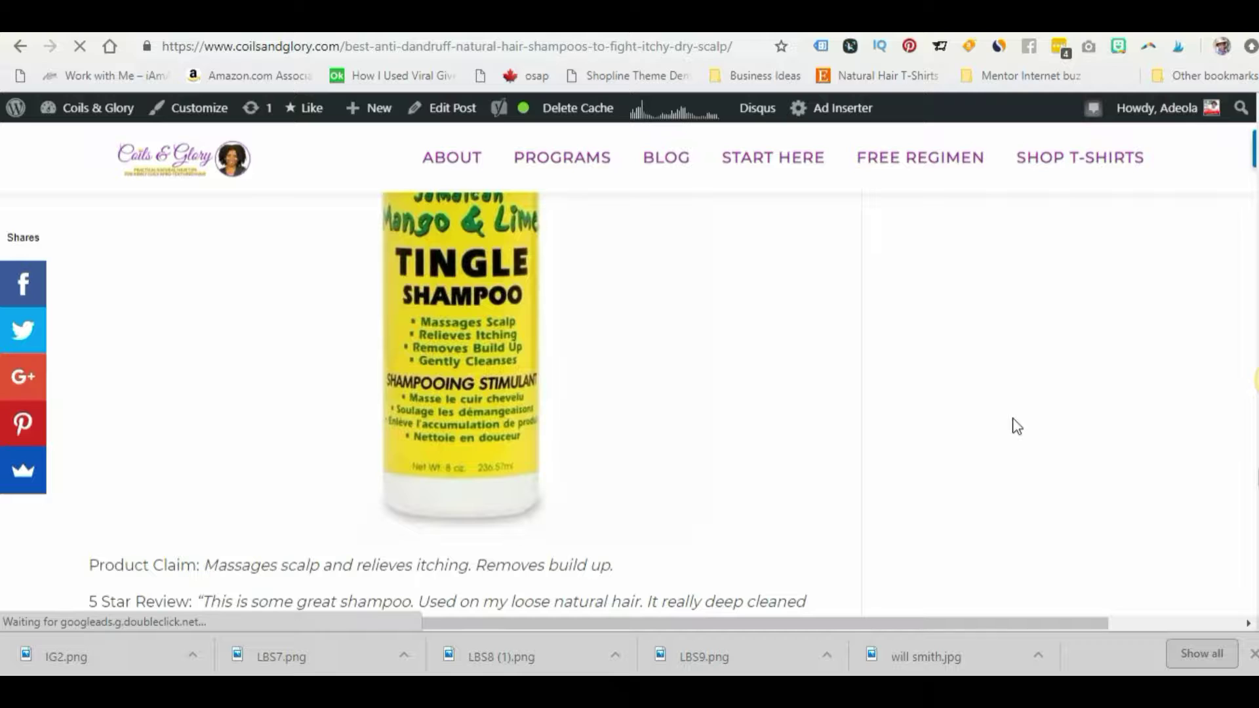
{"action": "scroll", "coordinate": [1020, 348], "scroll_direction": "up", "scroll_amount": 2}
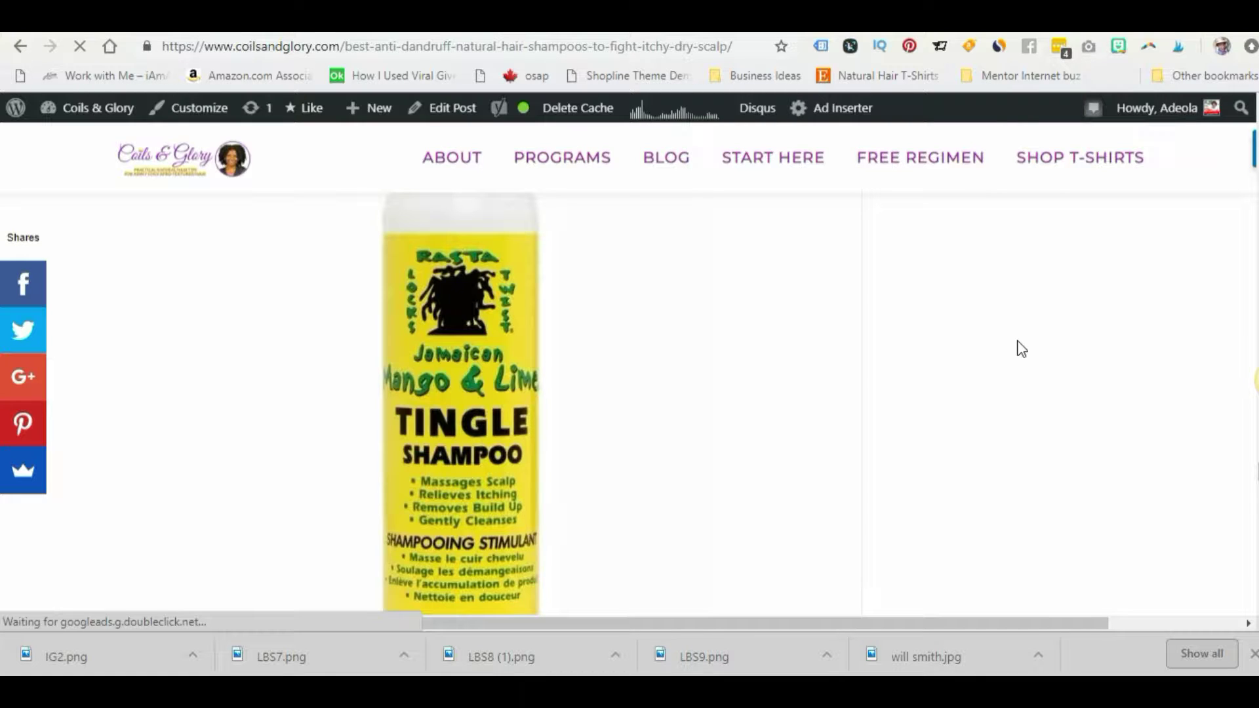
{"action": "scroll", "coordinate": [1022, 349], "scroll_direction": "down", "scroll_amount": 15}
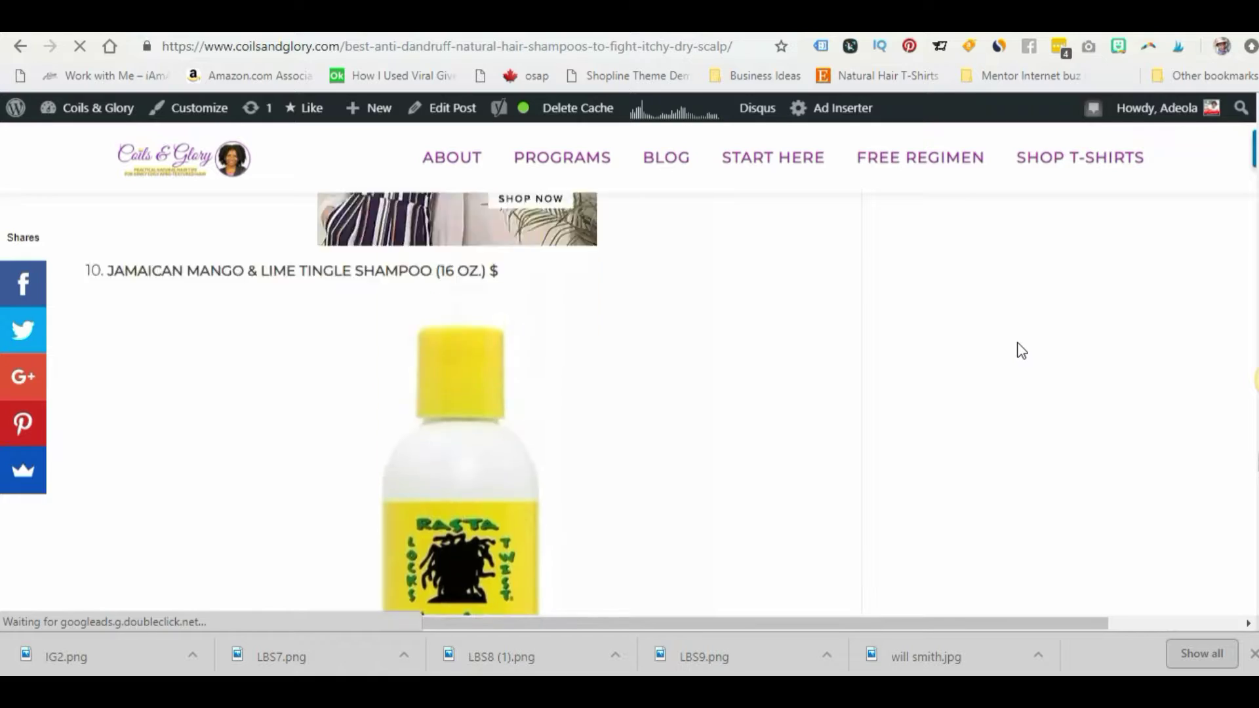
{"action": "scroll", "coordinate": [1022, 349], "scroll_direction": "down", "scroll_amount": 20}
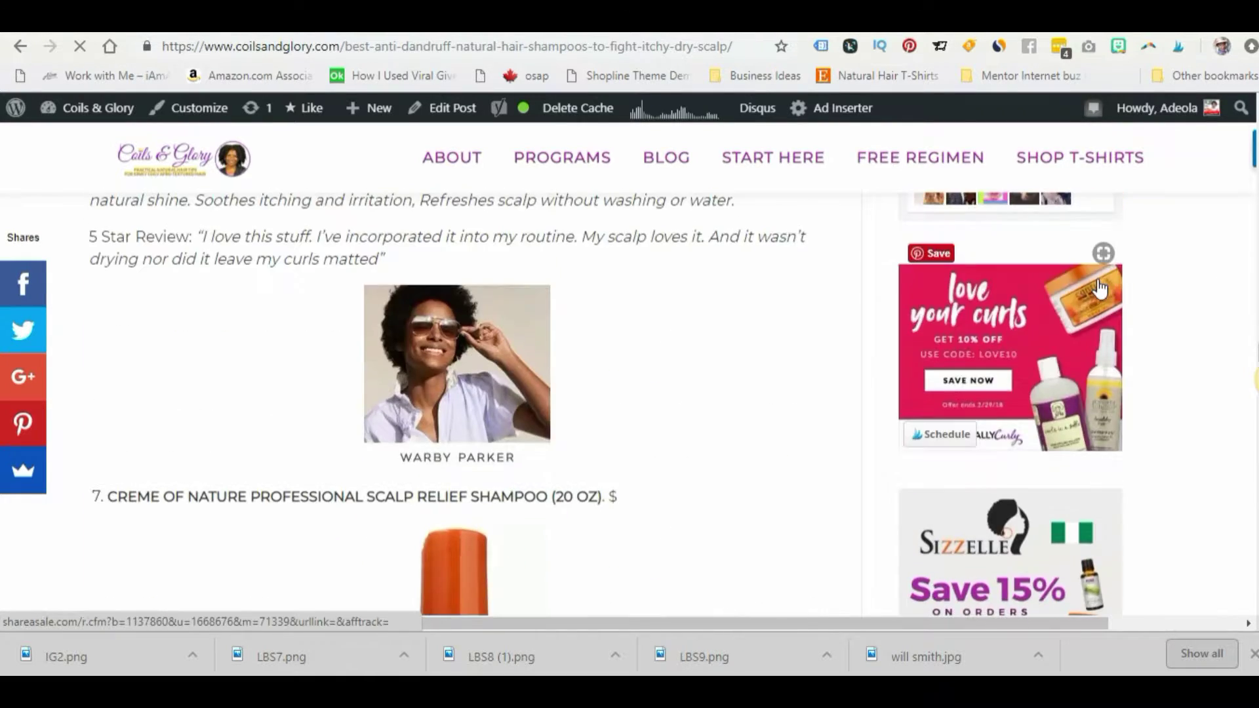
{"action": "scroll", "coordinate": [1088, 291], "scroll_direction": "up", "scroll_amount": 20}
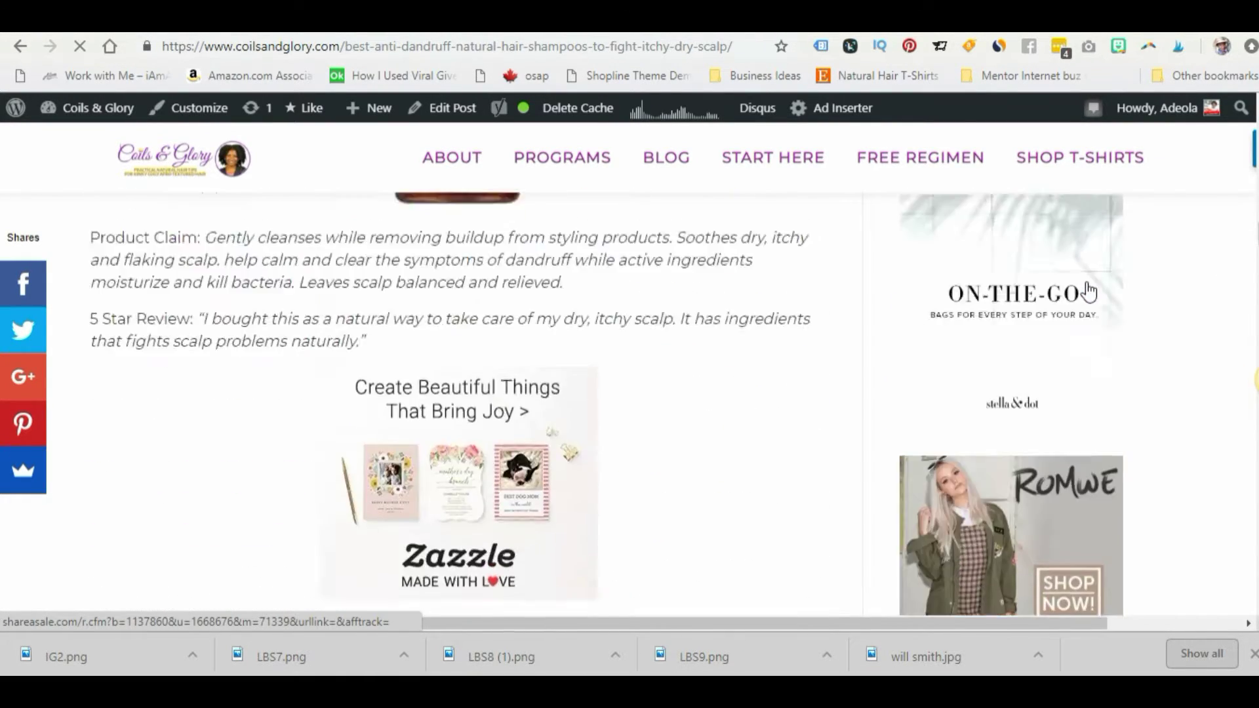
{"action": "scroll", "coordinate": [1089, 292], "scroll_direction": "up", "scroll_amount": 5}
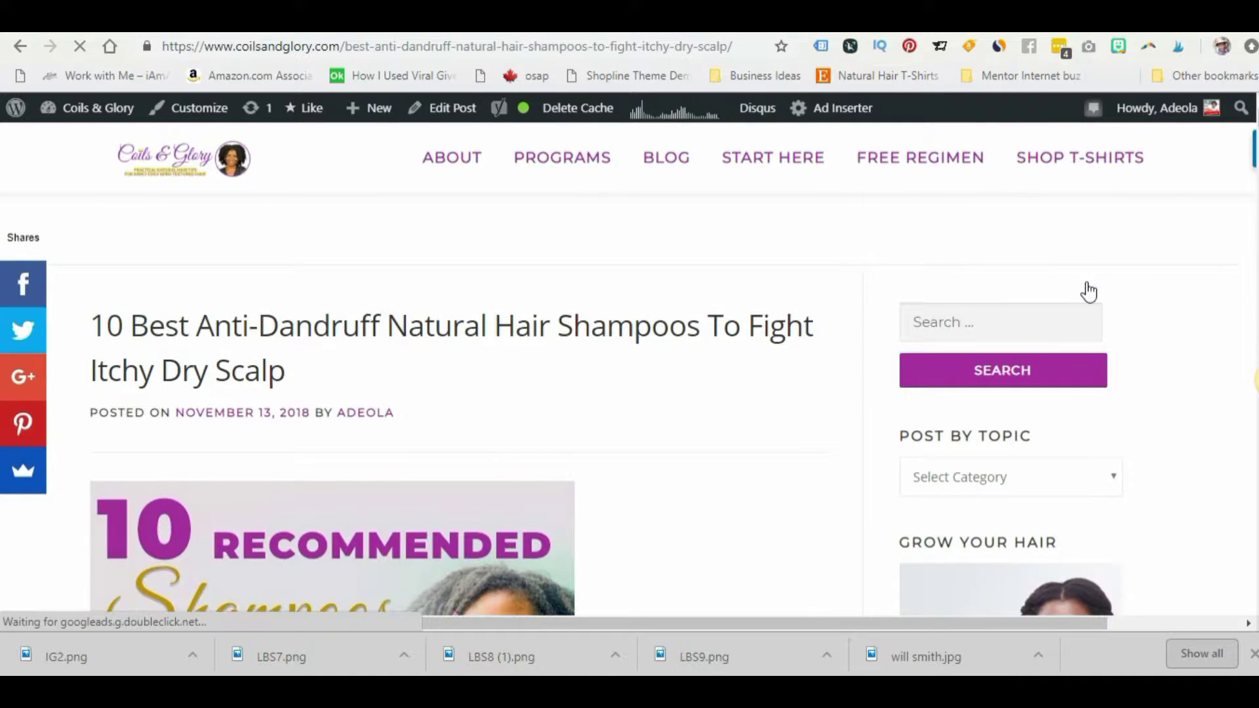
- Examine the featured "10 Recommended Shampoos" image beneath the blog post's title and its social sharing options
{"action": "scroll", "coordinate": [1088, 292], "scroll_direction": "down", "scroll_amount": 2}
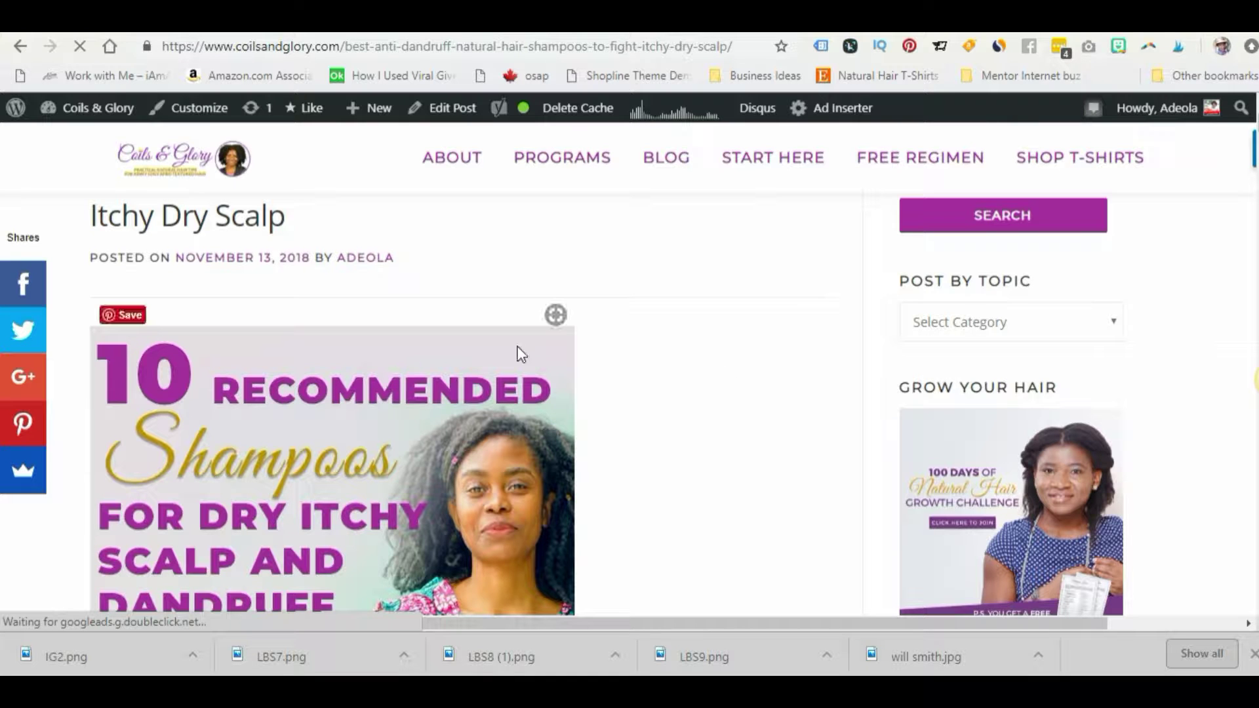
{"action": "scroll", "coordinate": [783, 453], "scroll_direction": "down", "scroll_amount": 3}
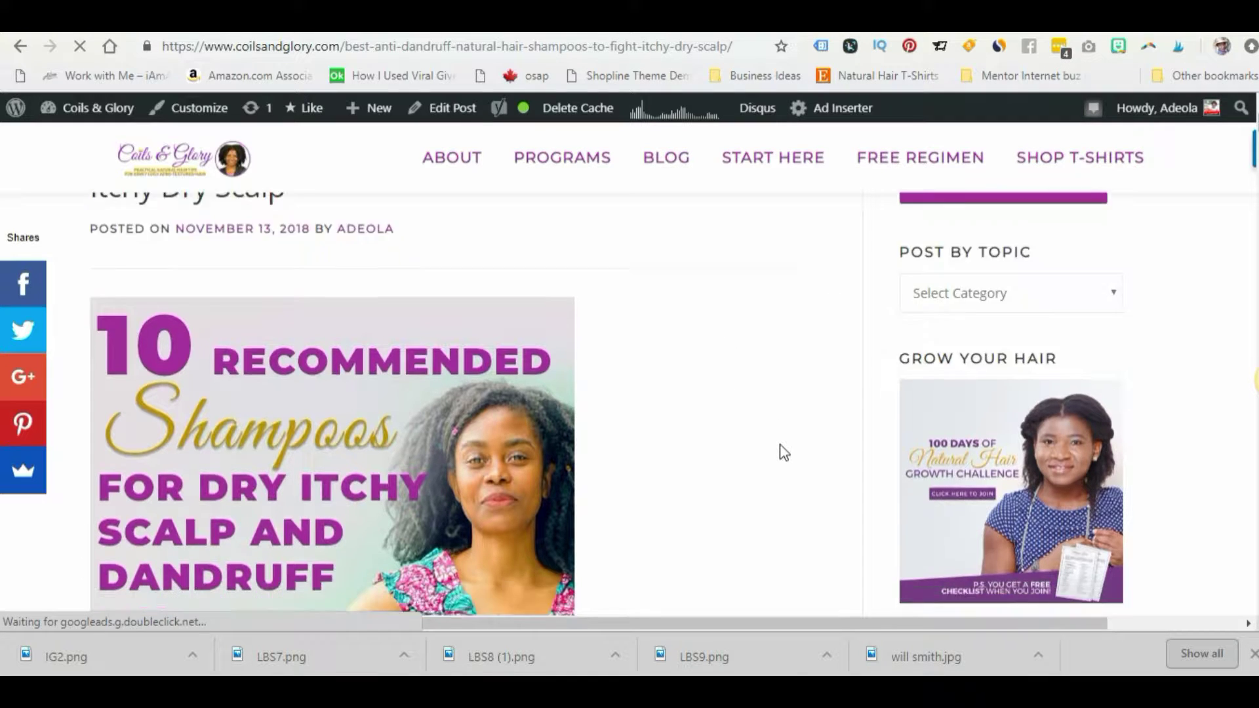
{"action": "scroll", "coordinate": [784, 453], "scroll_direction": "up", "scroll_amount": 3}
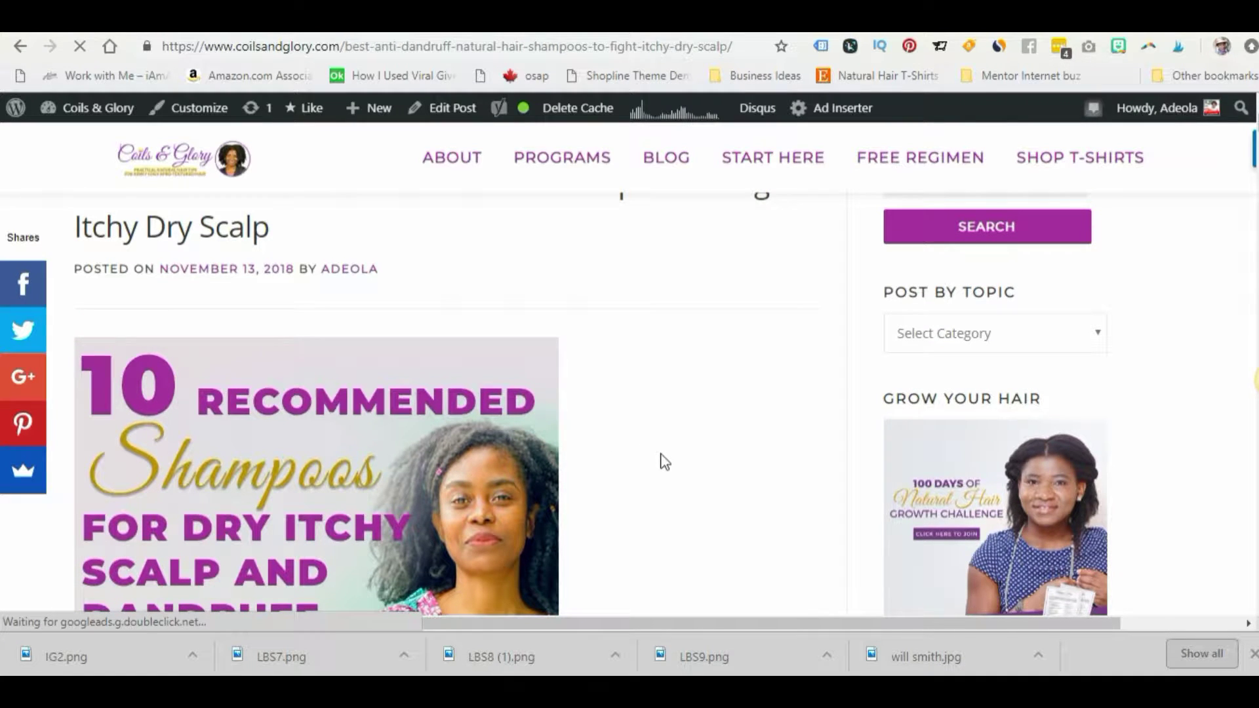
{"action": "scroll", "coordinate": [665, 461], "scroll_direction": "down", "scroll_amount": 2}
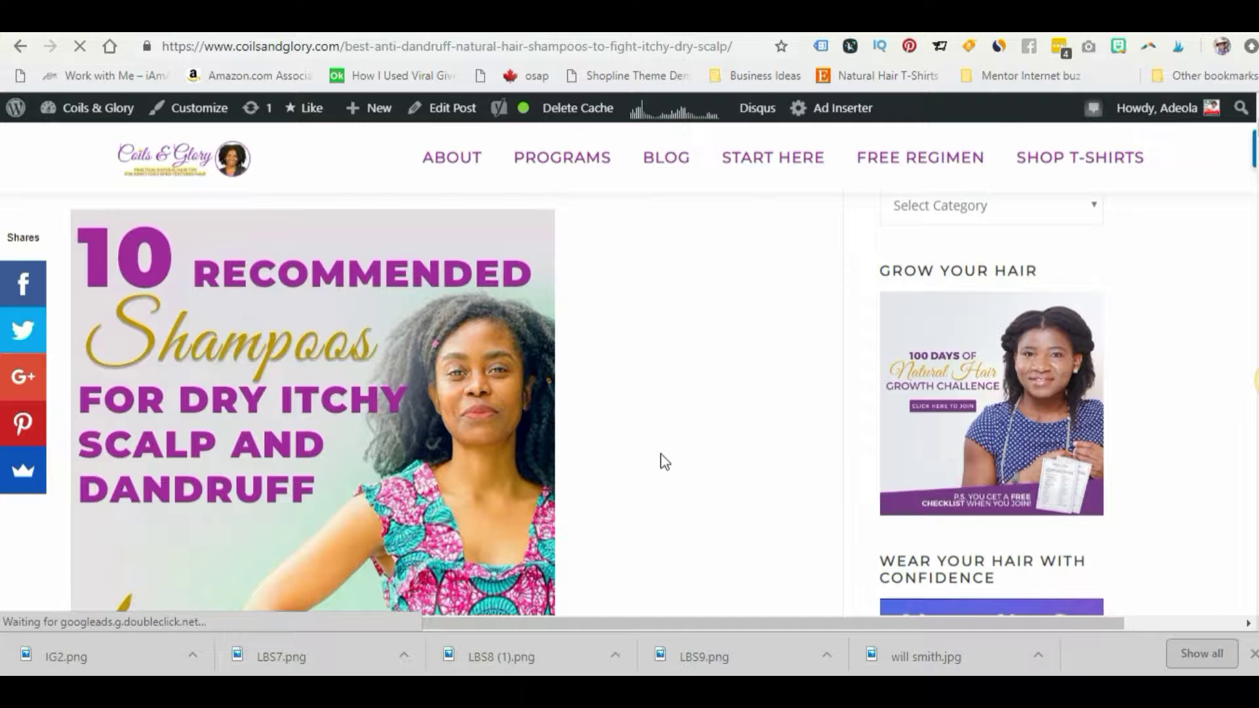
{"action": "scroll", "coordinate": [665, 461], "scroll_direction": "down", "scroll_amount": 2}
{"action": "mouse_move", "coordinate": [273, 458]}
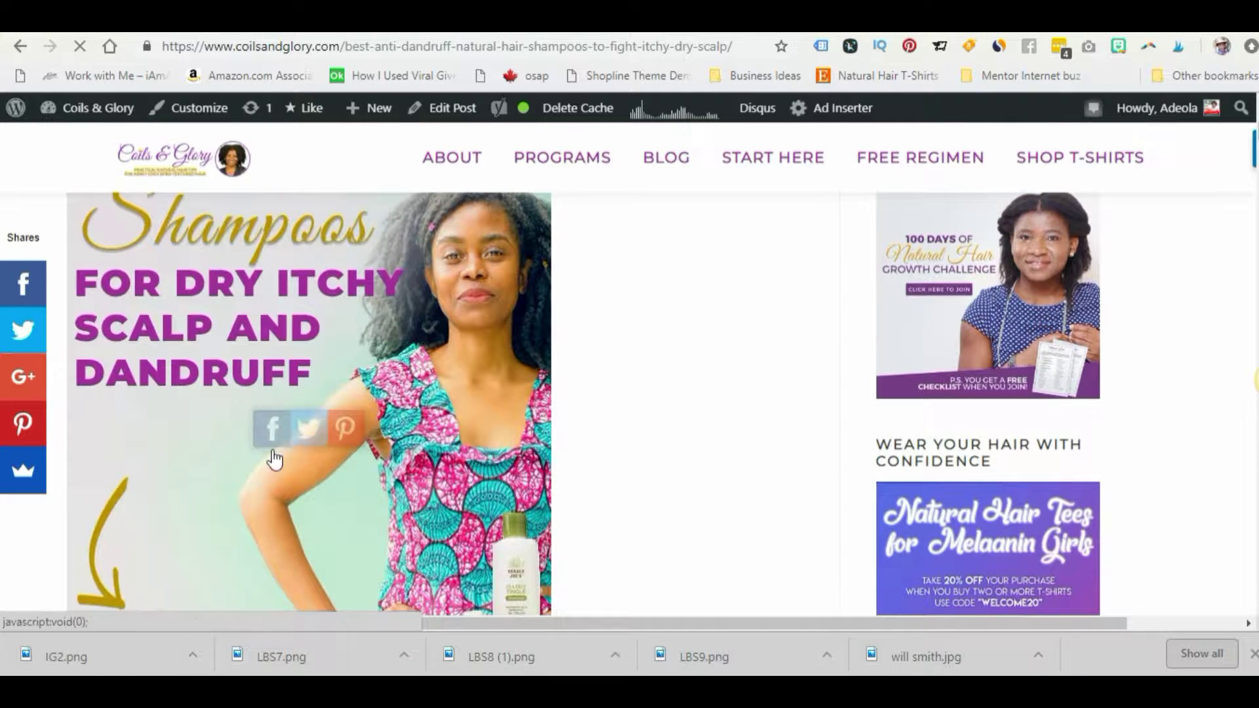
{"action": "scroll", "coordinate": [447, 438], "scroll_direction": "up", "scroll_amount": 3}
{"action": "scroll", "coordinate": [447, 438], "scroll_direction": "down", "scroll_amount": 5}
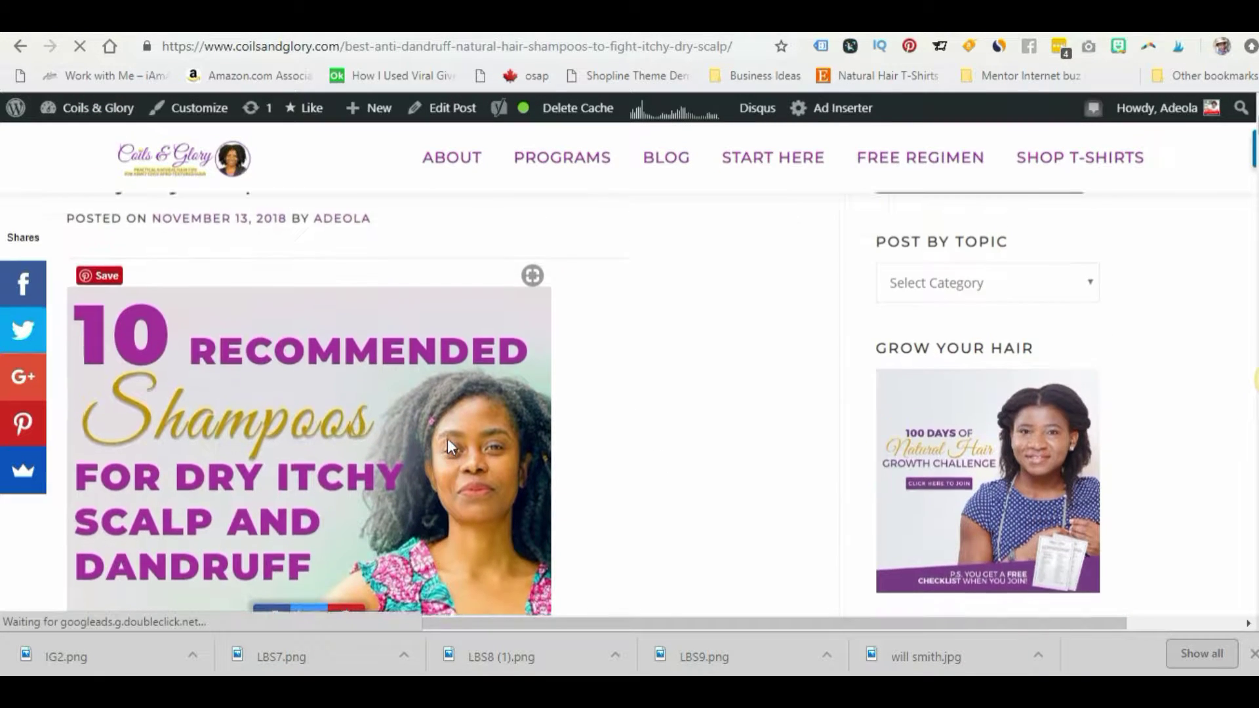
- Examine the tall shampoo infographic in the "Click to pin the following image on your Pinterest board" section near the post's end
{"action": "scroll", "coordinate": [448, 438], "scroll_direction": "down", "scroll_amount": 12}
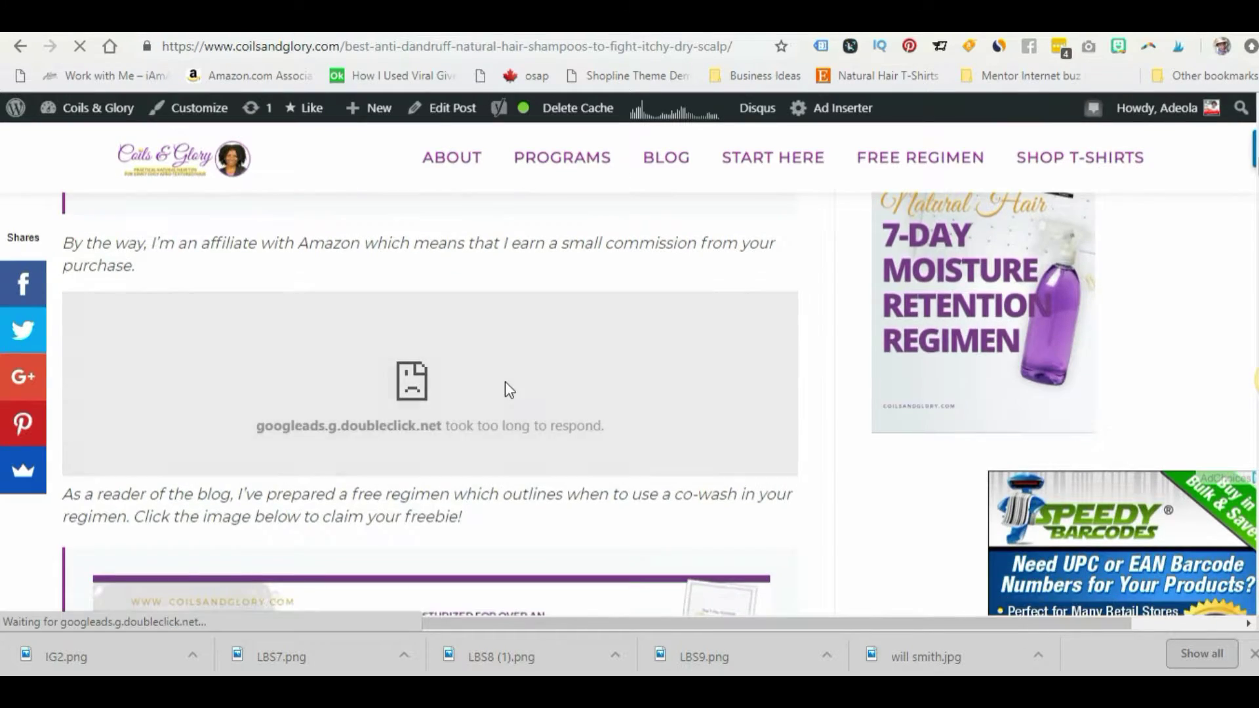
{"action": "scroll", "coordinate": [505, 382], "scroll_direction": "down", "scroll_amount": 8}
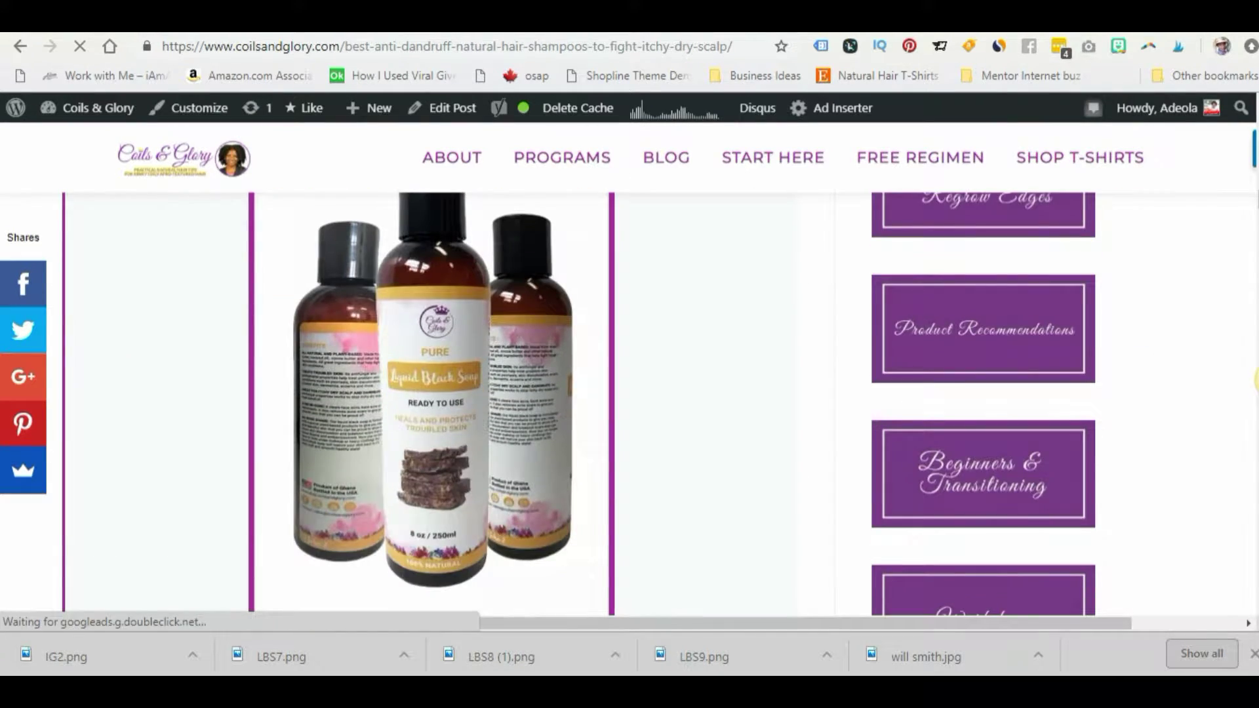
{"action": "scroll", "coordinate": [447, 404], "scroll_direction": "down", "scroll_amount": 15}
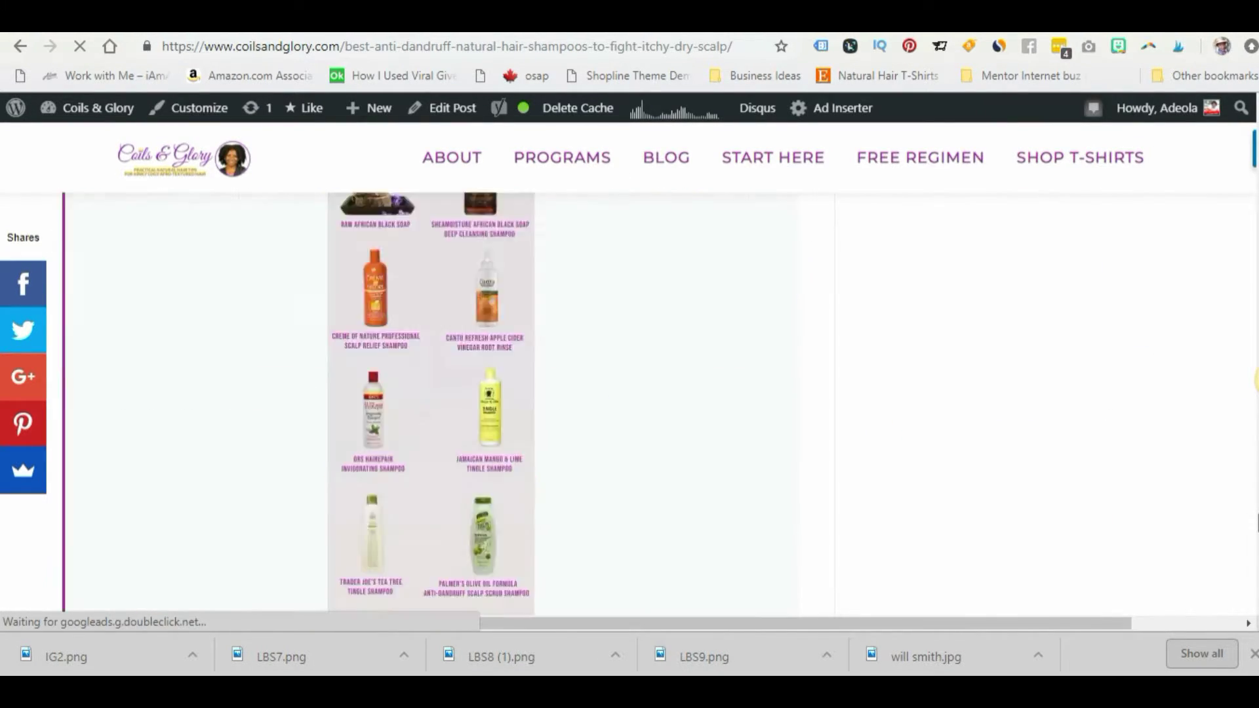
{"action": "left_click_drag", "start_coordinate": [1258, 533], "coordinate": [1237, 473]}
{"action": "scroll", "coordinate": [1256, 525], "scroll_direction": "down", "scroll_amount": 8}
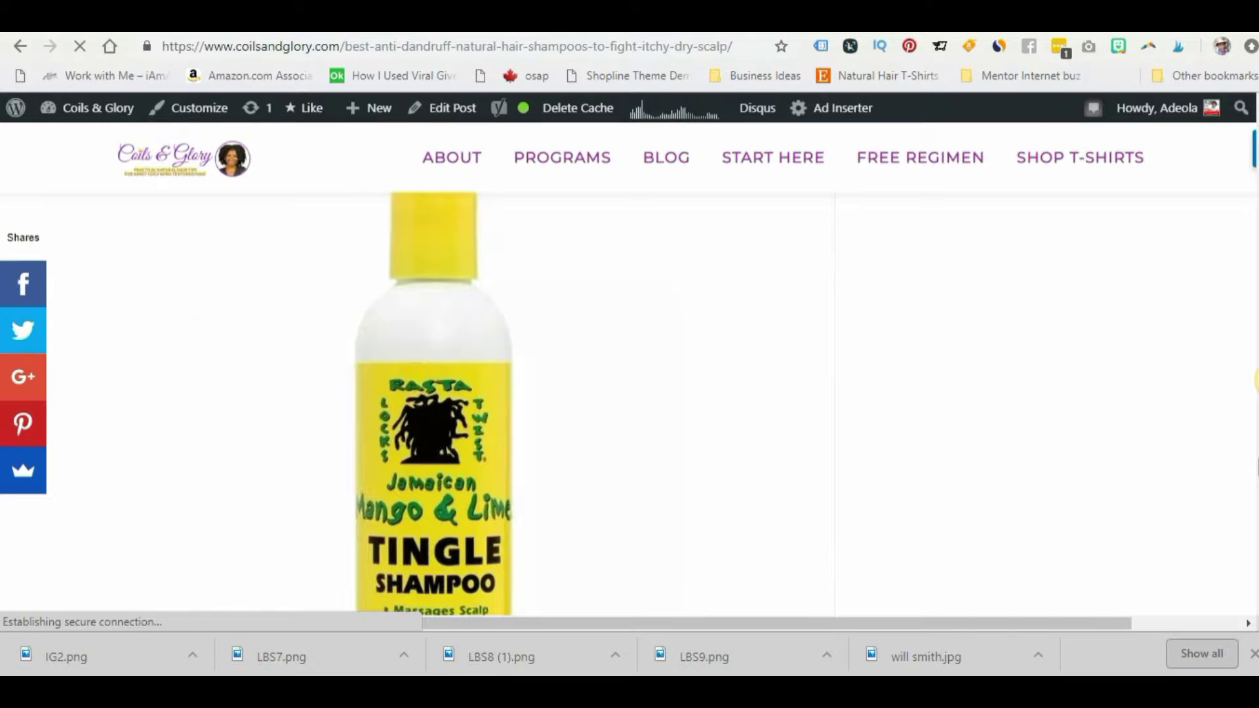
{"action": "left_click_drag", "start_coordinate": [1257, 459], "coordinate": [1242, 514]}
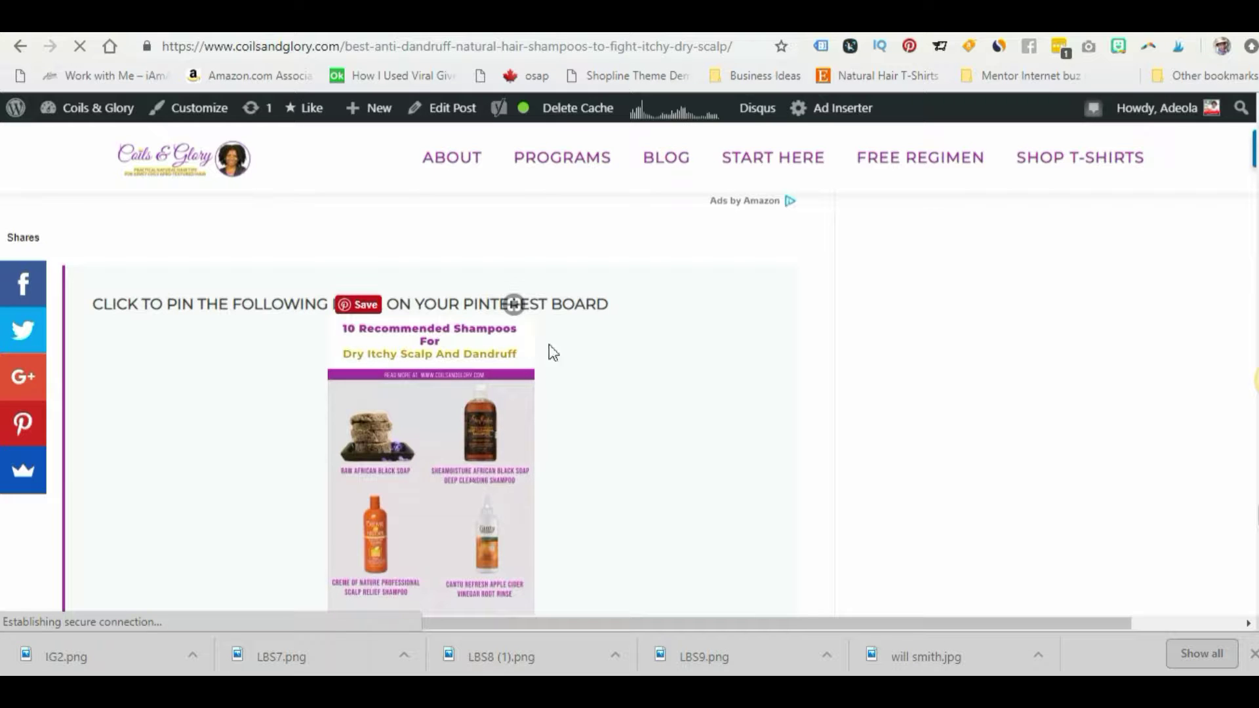
{"action": "scroll", "coordinate": [350, 496], "scroll_direction": "down", "scroll_amount": 1}
{"action": "scroll", "coordinate": [349, 495], "scroll_direction": "down", "scroll_amount": 1}
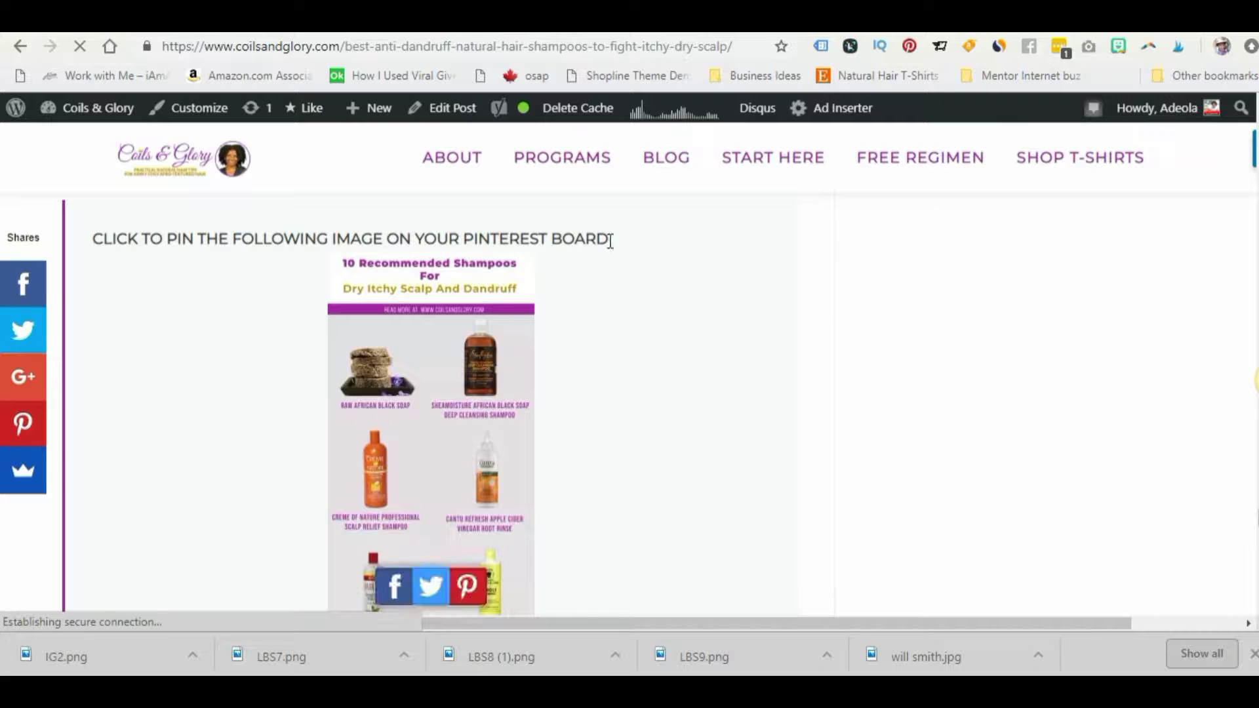
{"action": "scroll", "coordinate": [514, 398], "scroll_direction": "down", "scroll_amount": 1}
{"action": "scroll", "coordinate": [514, 398], "scroll_direction": "down", "scroll_amount": 1}
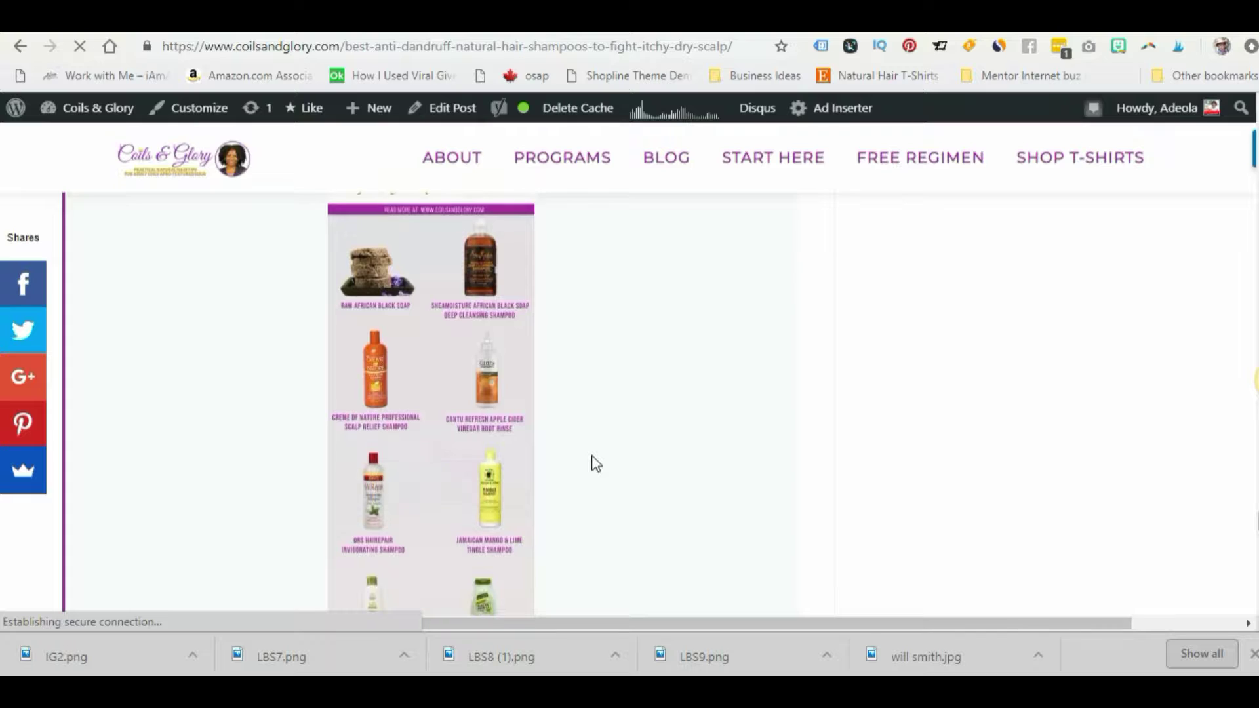
{"action": "scroll", "coordinate": [594, 462], "scroll_direction": "up", "scroll_amount": 3}
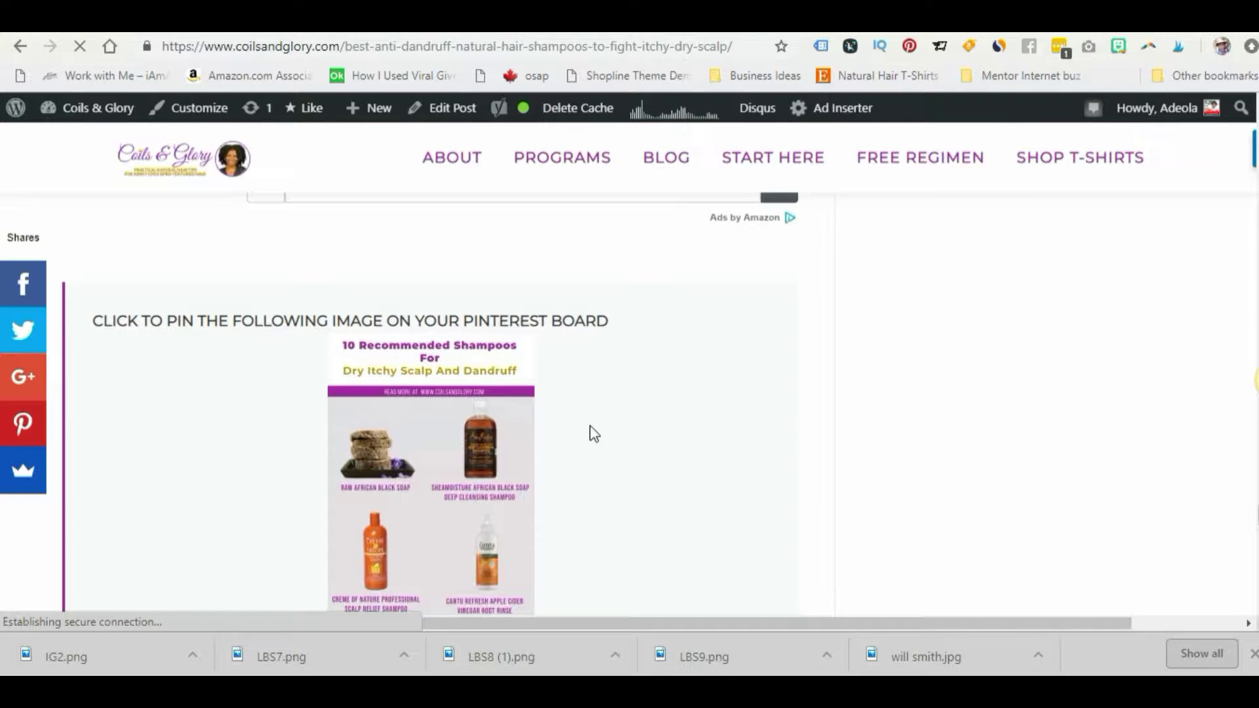
{"action": "scroll", "coordinate": [593, 434], "scroll_direction": "down", "scroll_amount": 2}
{"action": "scroll", "coordinate": [593, 433], "scroll_direction": "up", "scroll_amount": 2}
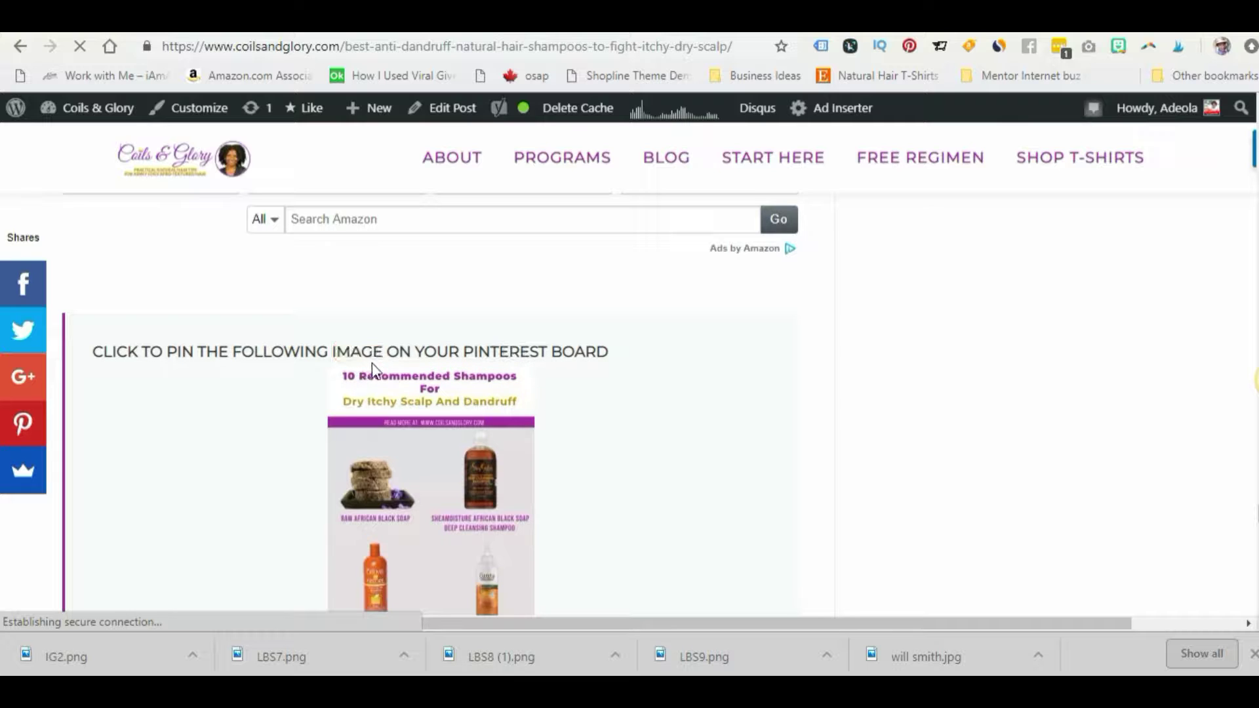
{"action": "scroll", "coordinate": [384, 426], "scroll_direction": "down", "scroll_amount": 3}
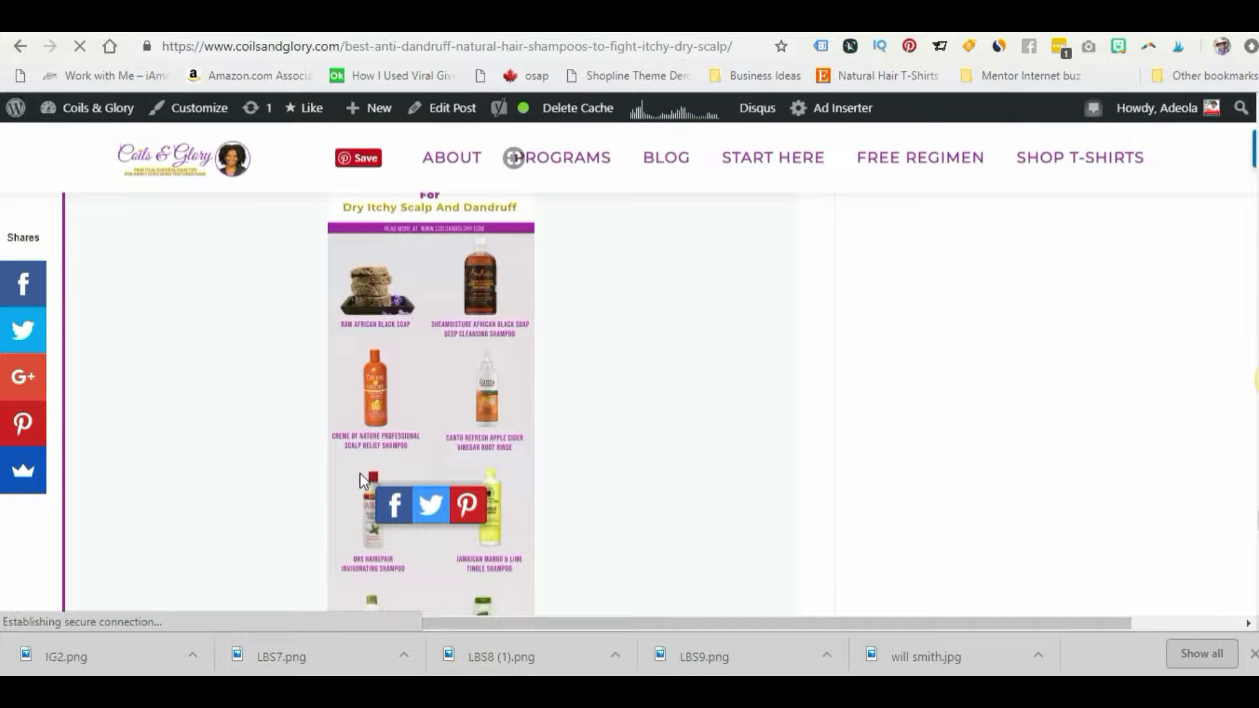
{"action": "left_click", "coordinate": [468, 505]}
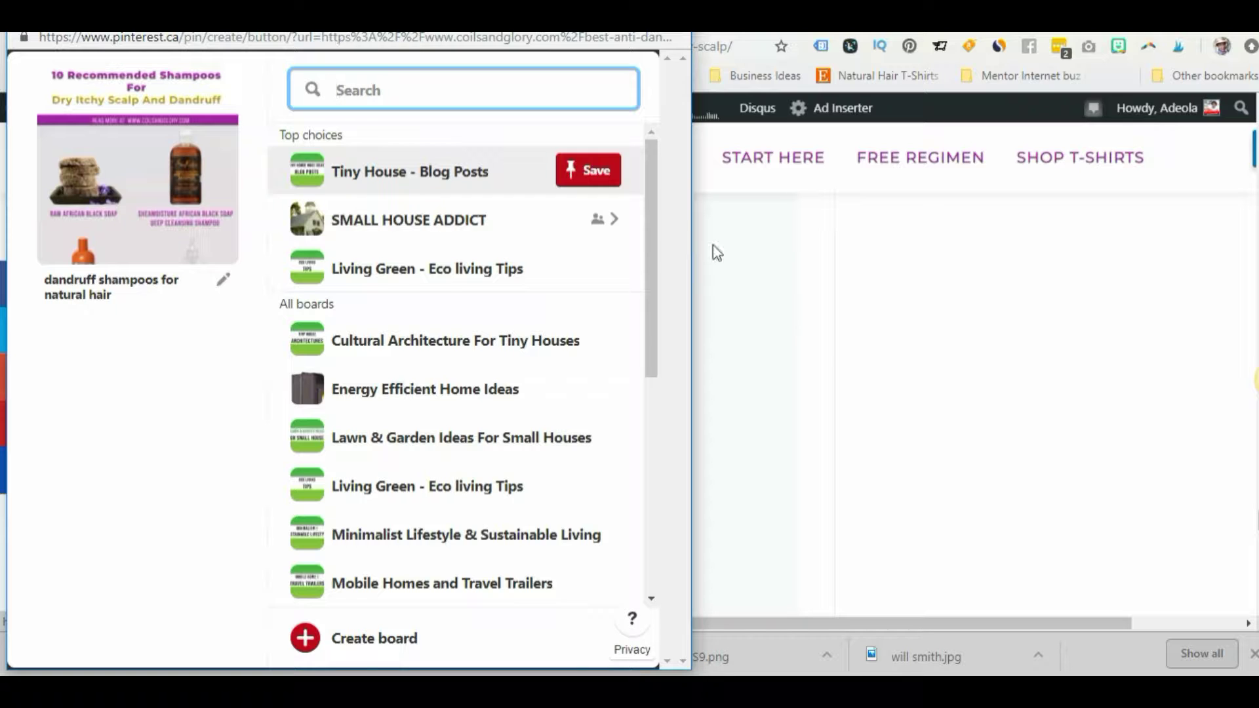
{"action": "left_click", "coordinate": [669, 32]}
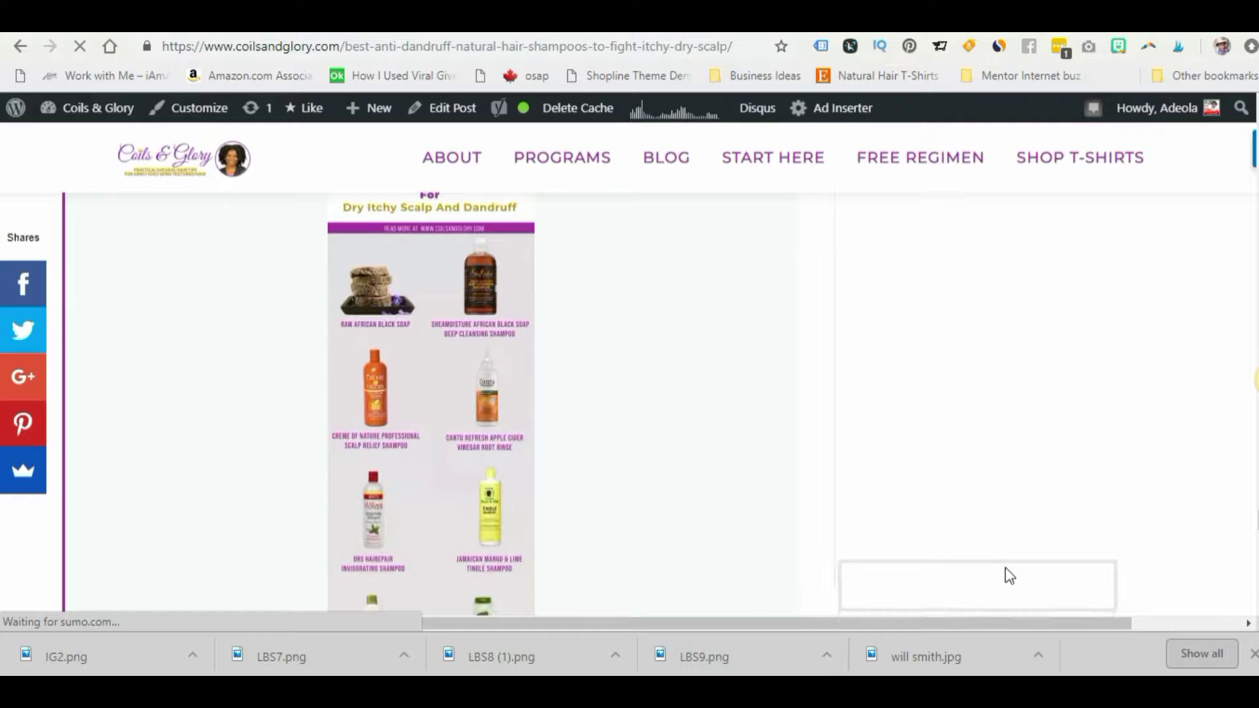
{"action": "mouse_move", "coordinate": [1009, 576]}
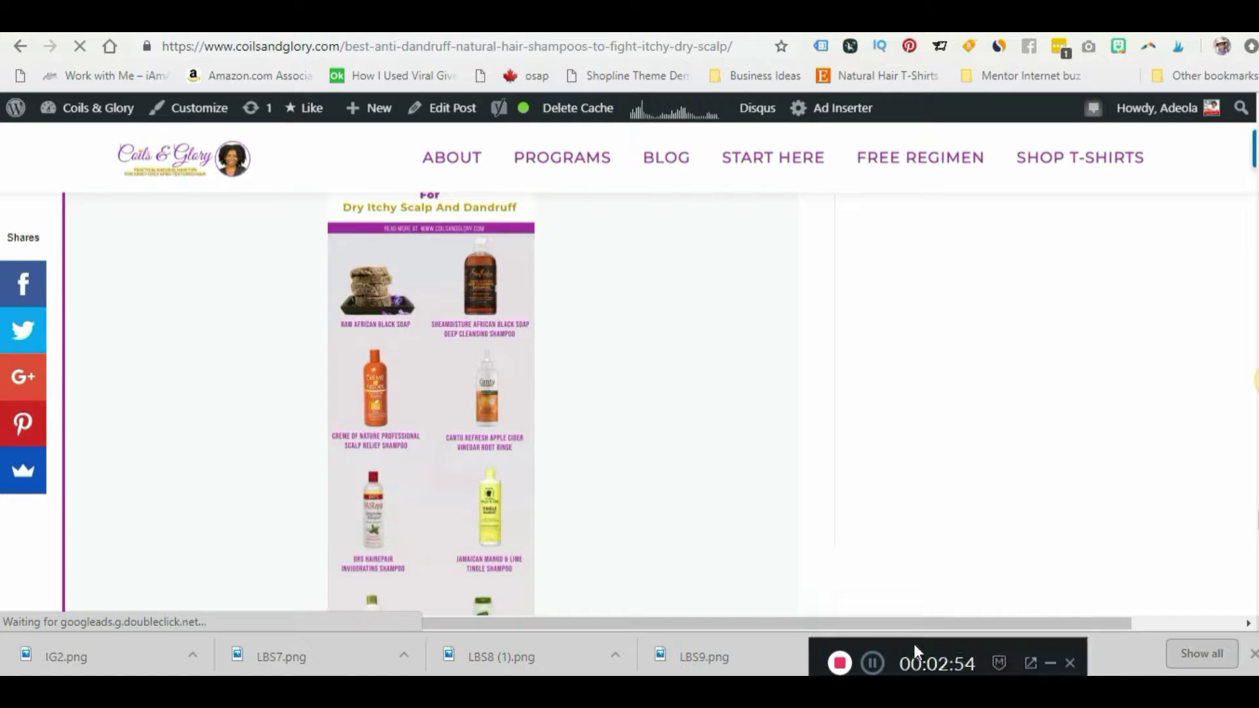
- Start saving the tall shampoo infographic to Pinterest with the browser's Save option so a board can be chosen
{"action": "scroll", "coordinate": [472, 378], "scroll_direction": "up", "scroll_amount": 2}
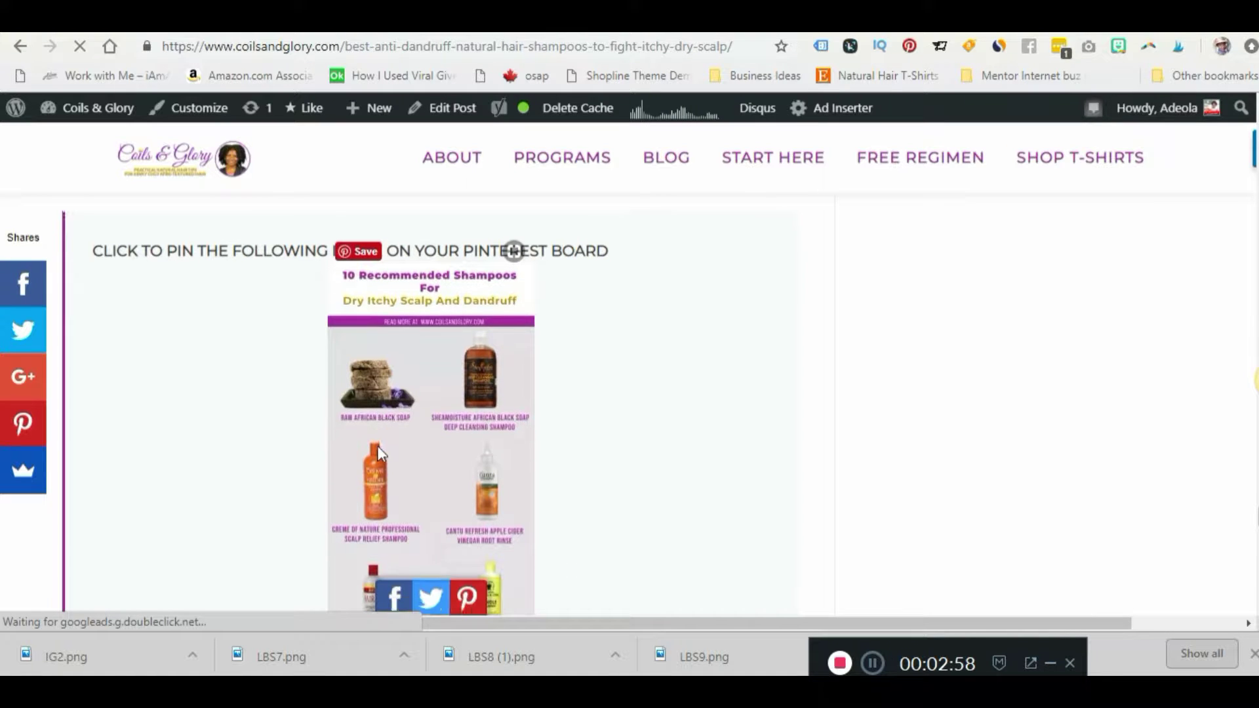
{"action": "scroll", "coordinate": [377, 451], "scroll_direction": "down", "scroll_amount": 2}
{"action": "scroll", "coordinate": [378, 451], "scroll_direction": "up", "scroll_amount": 1}
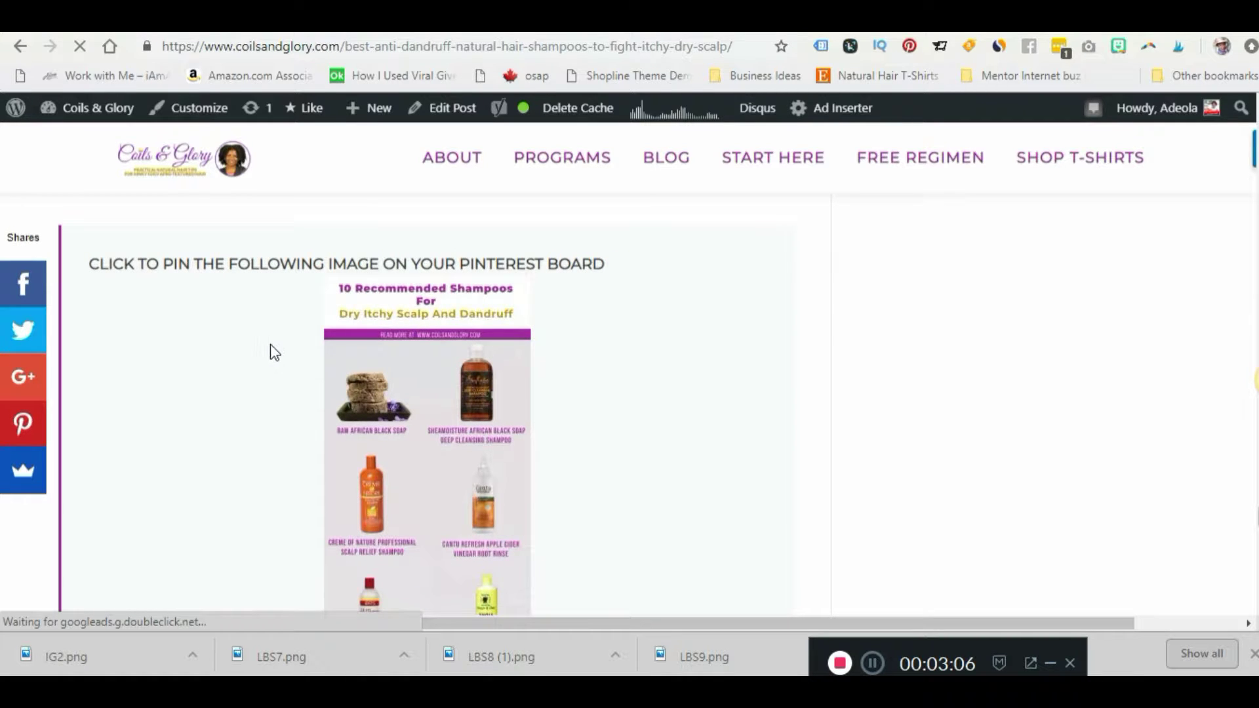
{"action": "mouse_move", "coordinate": [373, 275]}
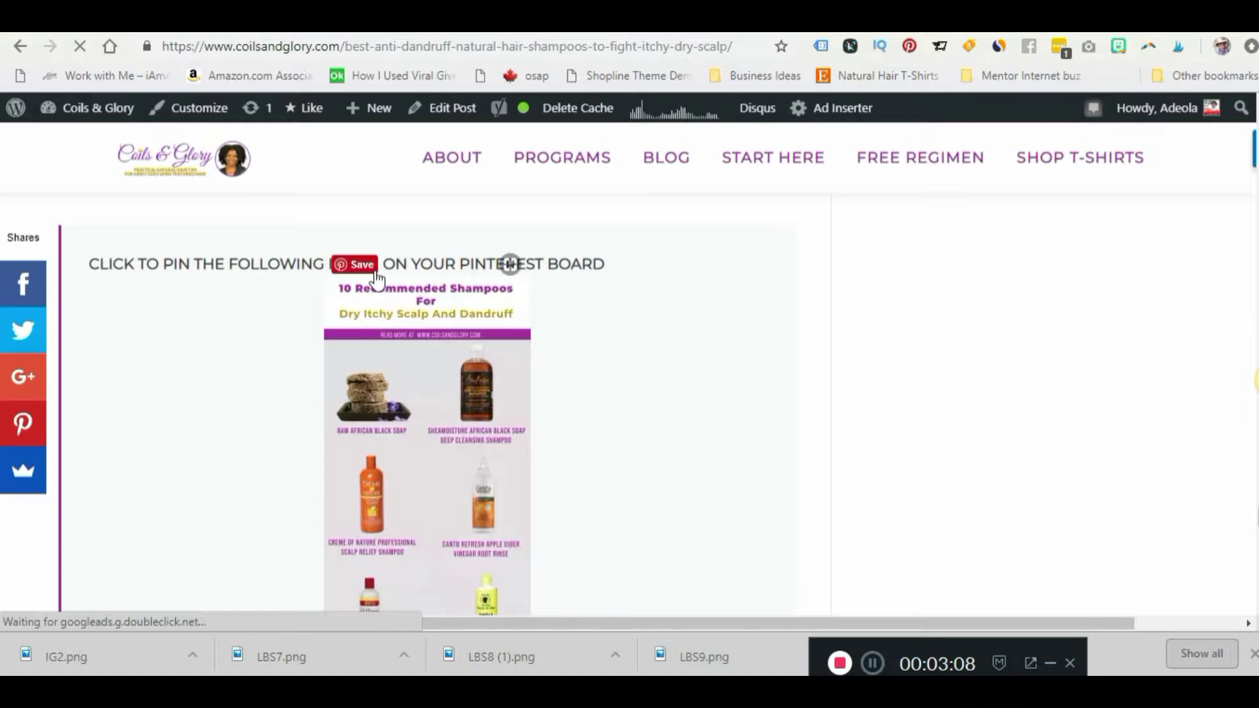
{"action": "left_click", "coordinate": [369, 269]}
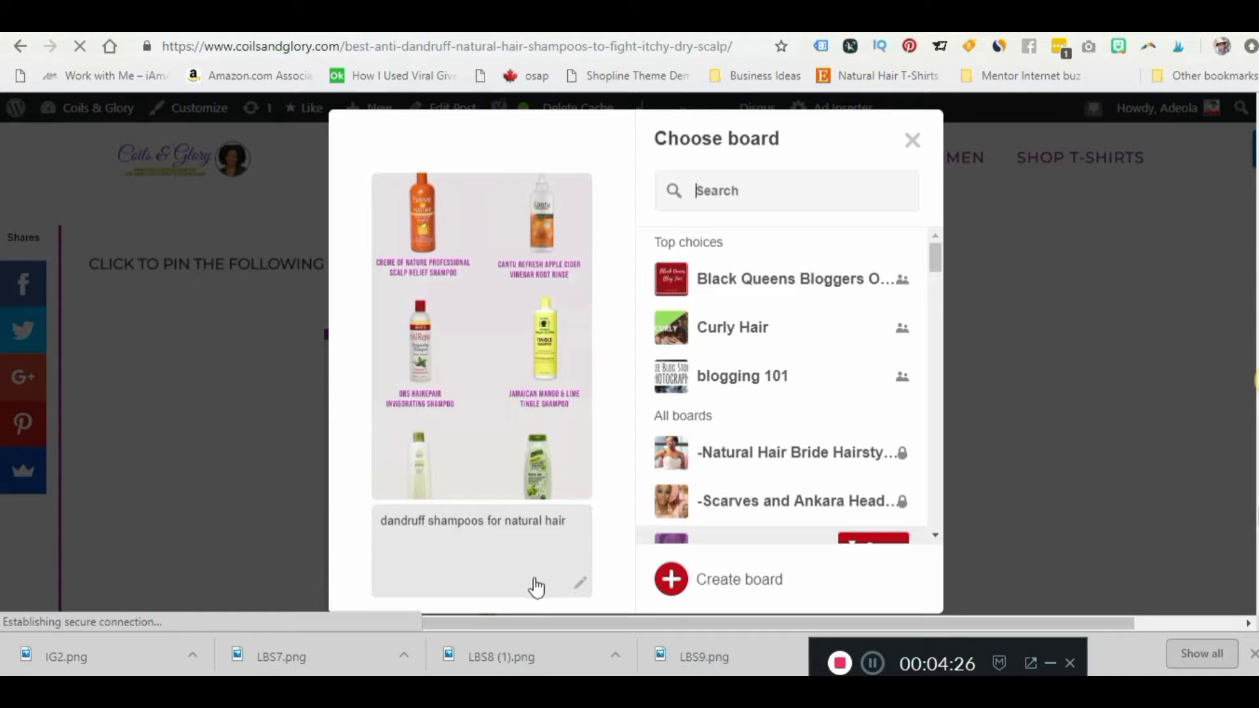
- Edit the pin description so "Are you looking for the best" precedes "dandruff shampoos for natural hair"
{"action": "left_click", "coordinate": [580, 593]}
{"action": "key", "text": "ctrl+a"}
{"action": "left_click", "coordinate": [582, 512]}
{"action": "left_click", "coordinate": [381, 522]}
{"action": "type", "text": "Are you lo"}
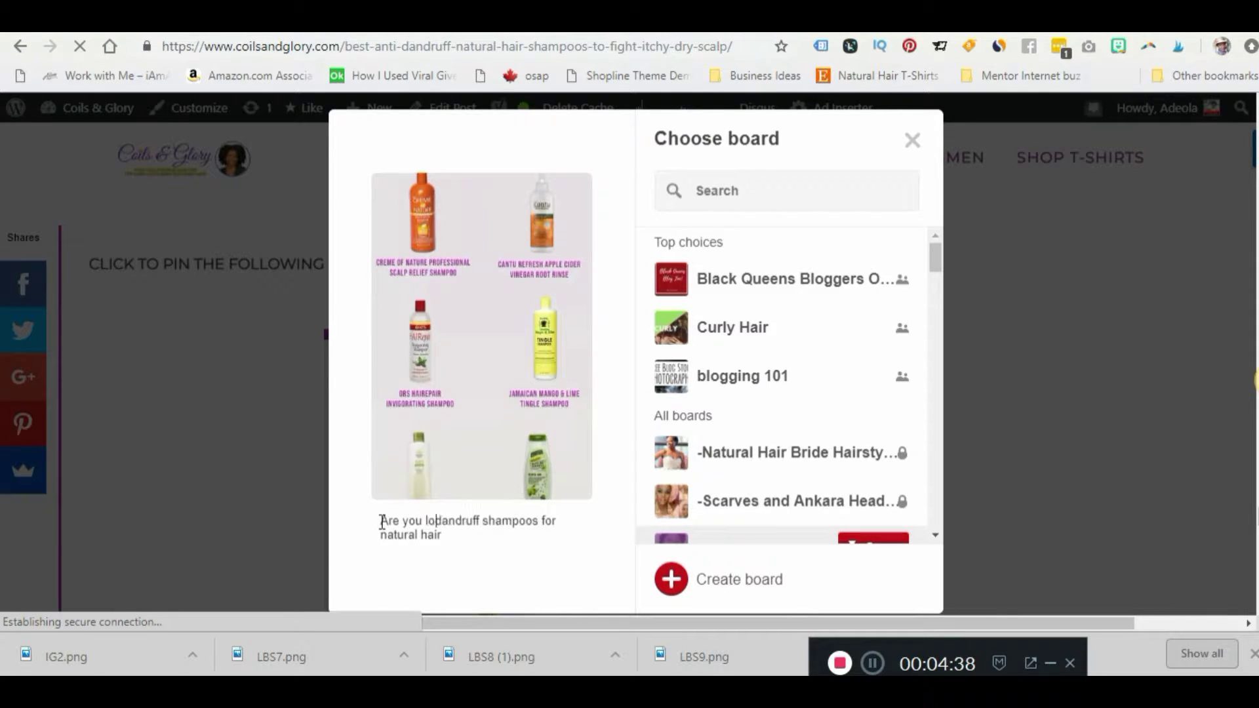
{"action": "type", "text": "oking for the bes"}
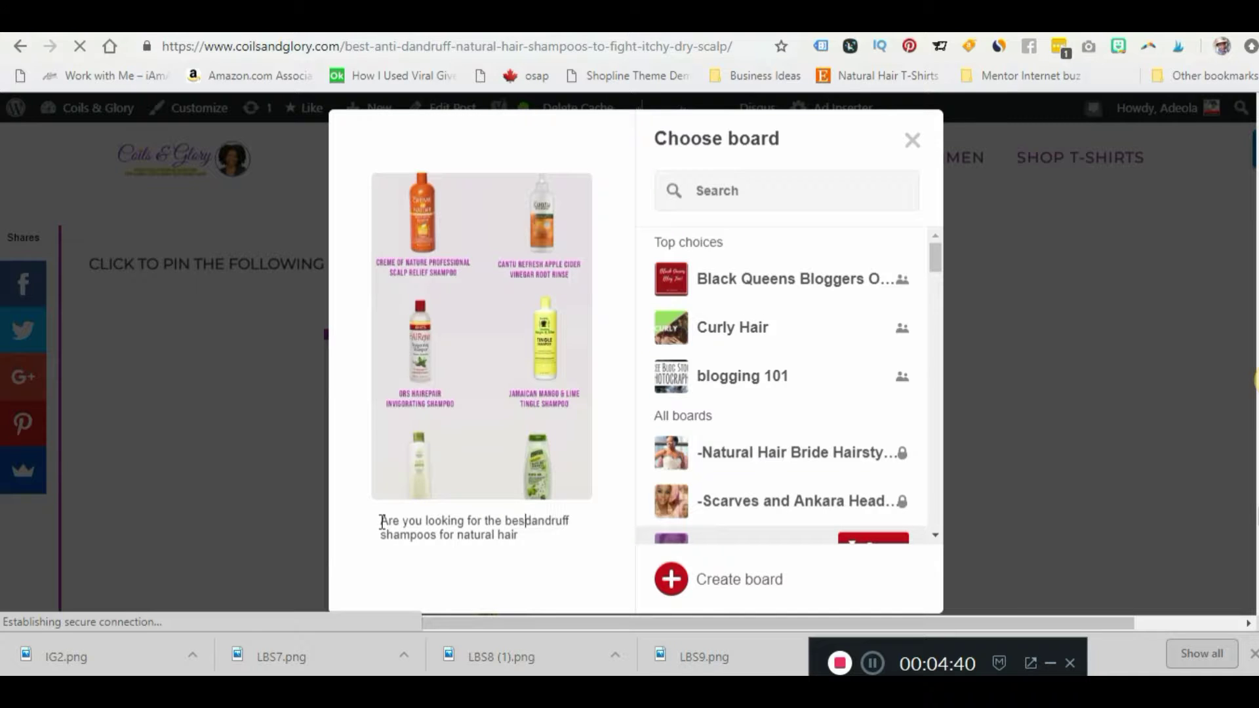
{"action": "type", "text": "t"}
- Continue the pin description with "? In this post, I share 10 best shampoos to help you get rid of dandruff."
{"action": "left_click", "coordinate": [533, 536]}
{"action": "type", "text": "? In this p"}
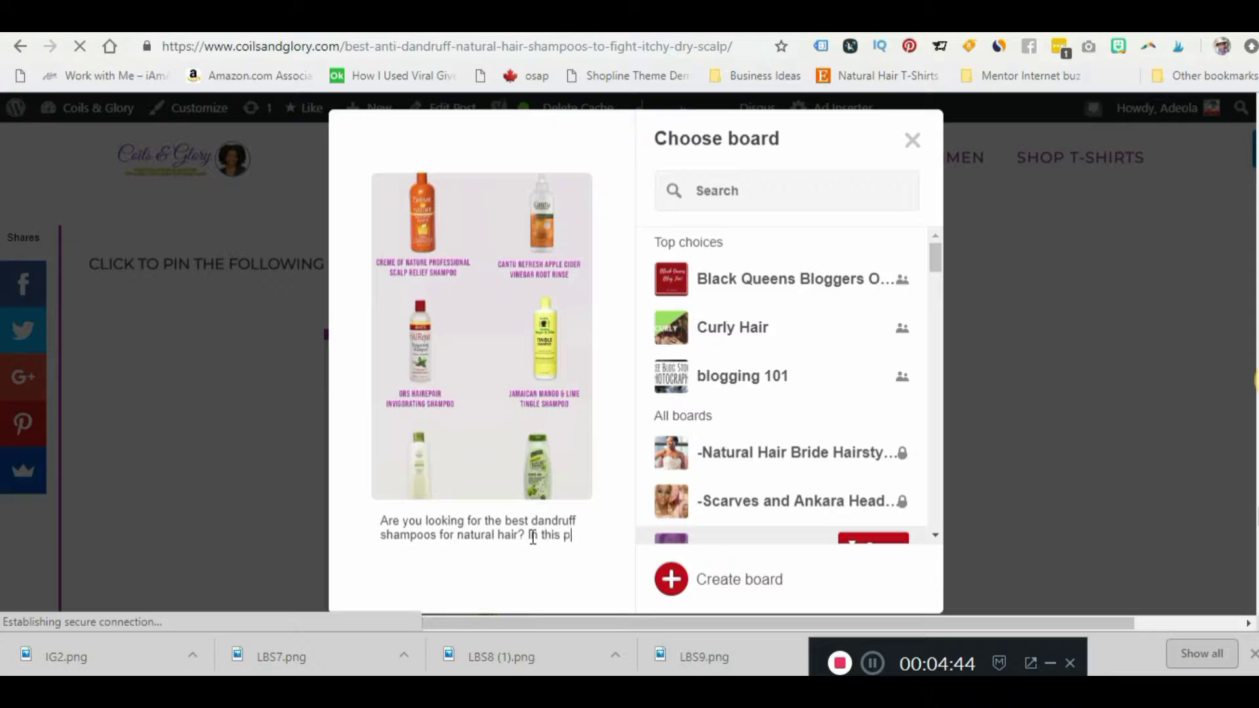
{"action": "type", "text": "ost, I share 10 best"}
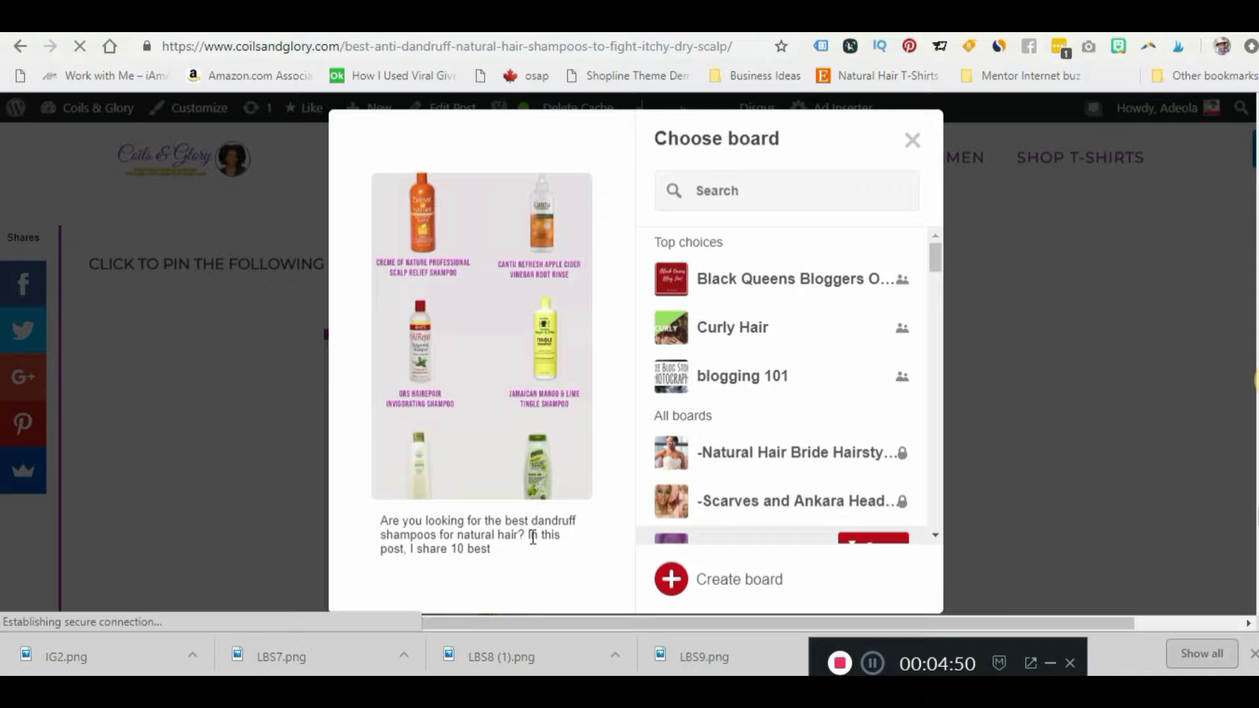
{"action": "type", "text": " shampoos to hel"}
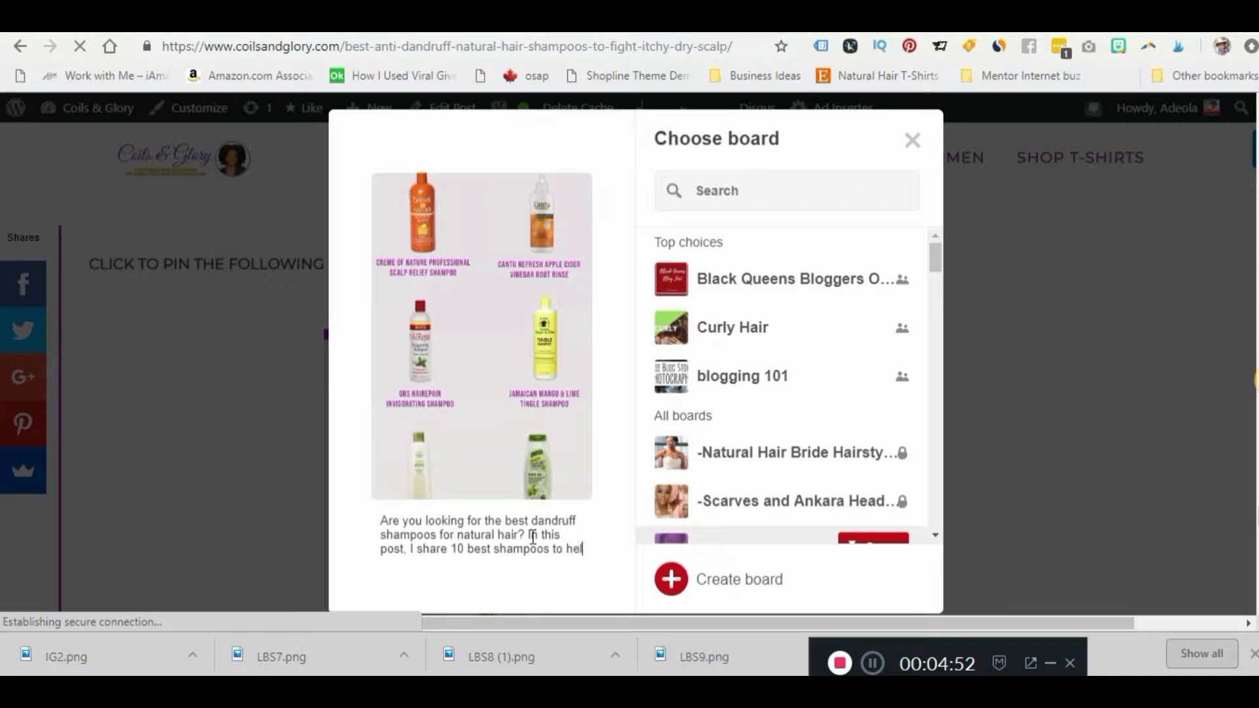
{"action": "type", "text": "p you get rid"}
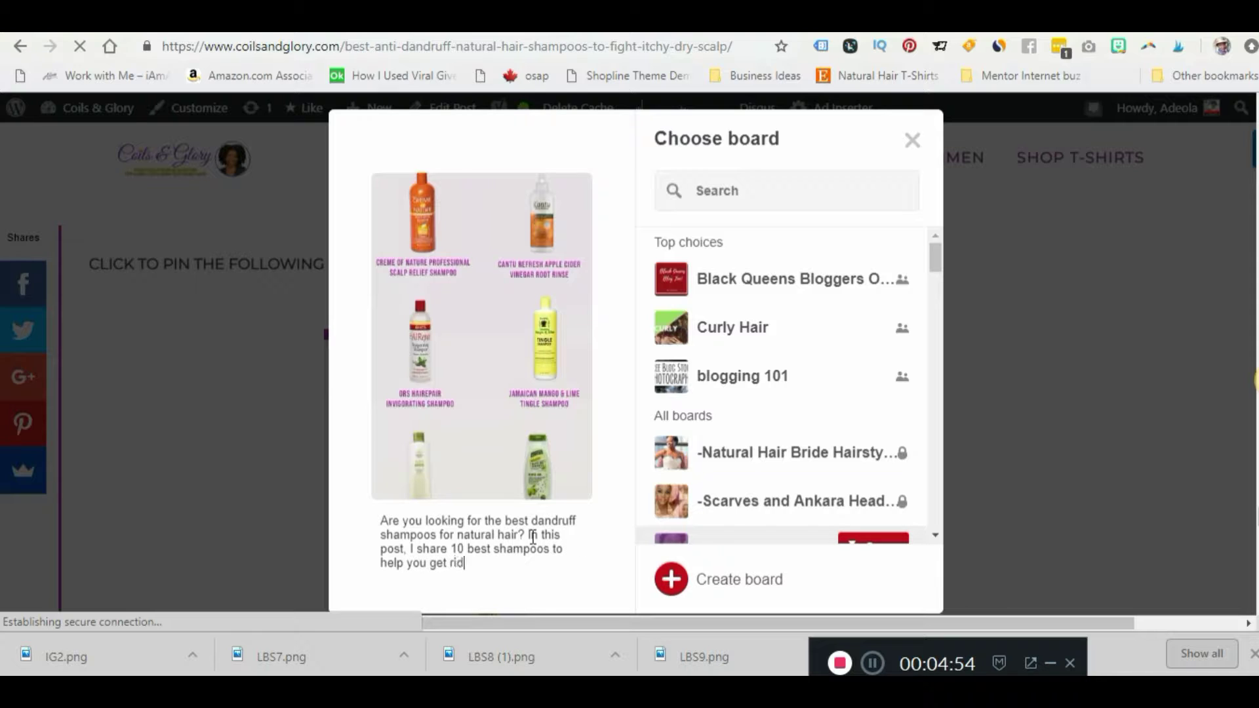
{"action": "type", "text": " of dandruff"}
{"action": "type", "text": "f"}
{"action": "type", "text": "."}
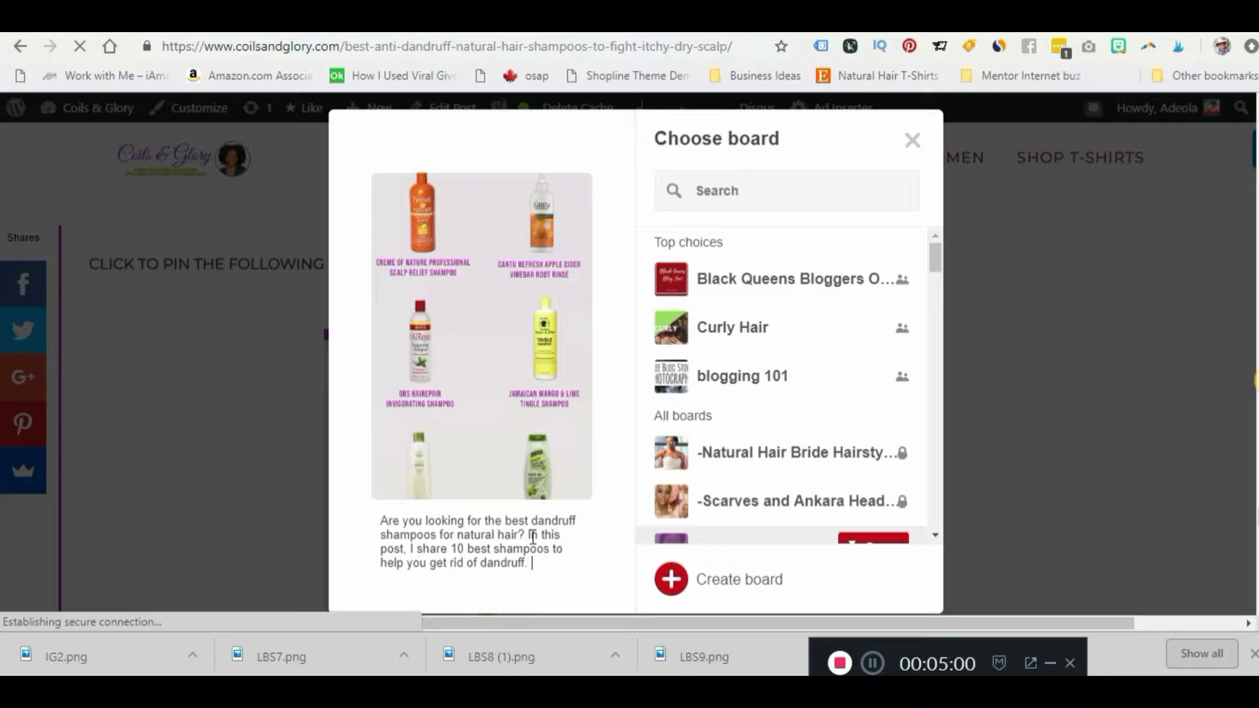
{"action": "key", "text": "BackSpace"}
{"action": "key", "text": "BackSpace"}
{"action": "key", "text": "BackSpace"}
{"action": "type", "text": "."}
{"action": "key", "text": "BackSpace"}
{"action": "key", "text": "BackSpace"}
{"action": "key", "text": "BackSpace"}
{"action": "key", "text": "BackSpace"}
{"action": "key", "text": "BackSpace"}
{"action": "key", "text": "BackSpace"}
{"action": "key", "text": "BackSpace"}
{"action": "key", "text": "BackSpace"}
{"action": "key", "text": "BackSpace"}
{"action": "key", "text": "BackSpace"}
{"action": "type", "text": "."}
{"action": "key", "text": "BackSpace"}
{"action": "key", "text": "BackSpace"}
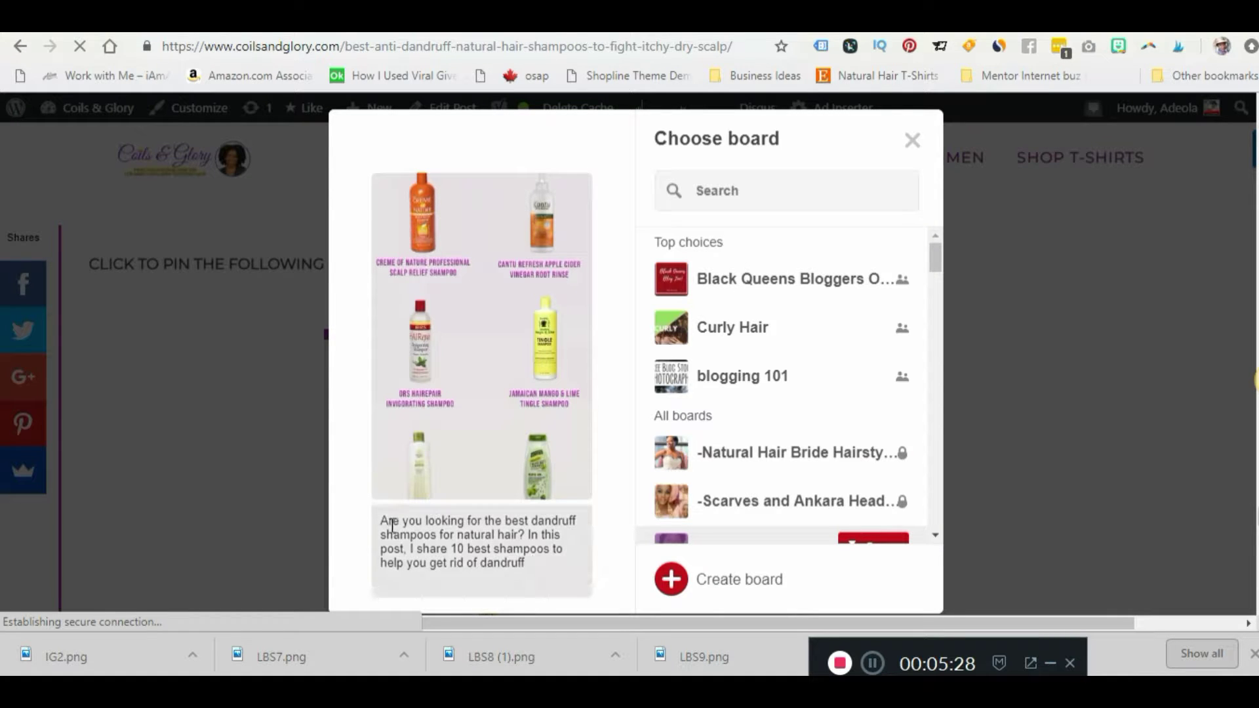
{"action": "type", "text": "."}
- Add the call to action "Click to save to read later or click to read now" after the dandruff sentence
{"action": "type", "text": "T"}
{"action": "type", "text": "click"}
{"action": "key", "text": "BackSpace"}
{"action": "key", "text": "BackSpace"}
{"action": "key", "text": "BackSpace"}
{"action": "key", "text": "BackSpace"}
{"action": "key", "text": "BackSpace"}
{"action": "type", "text": "Click to save to read "}
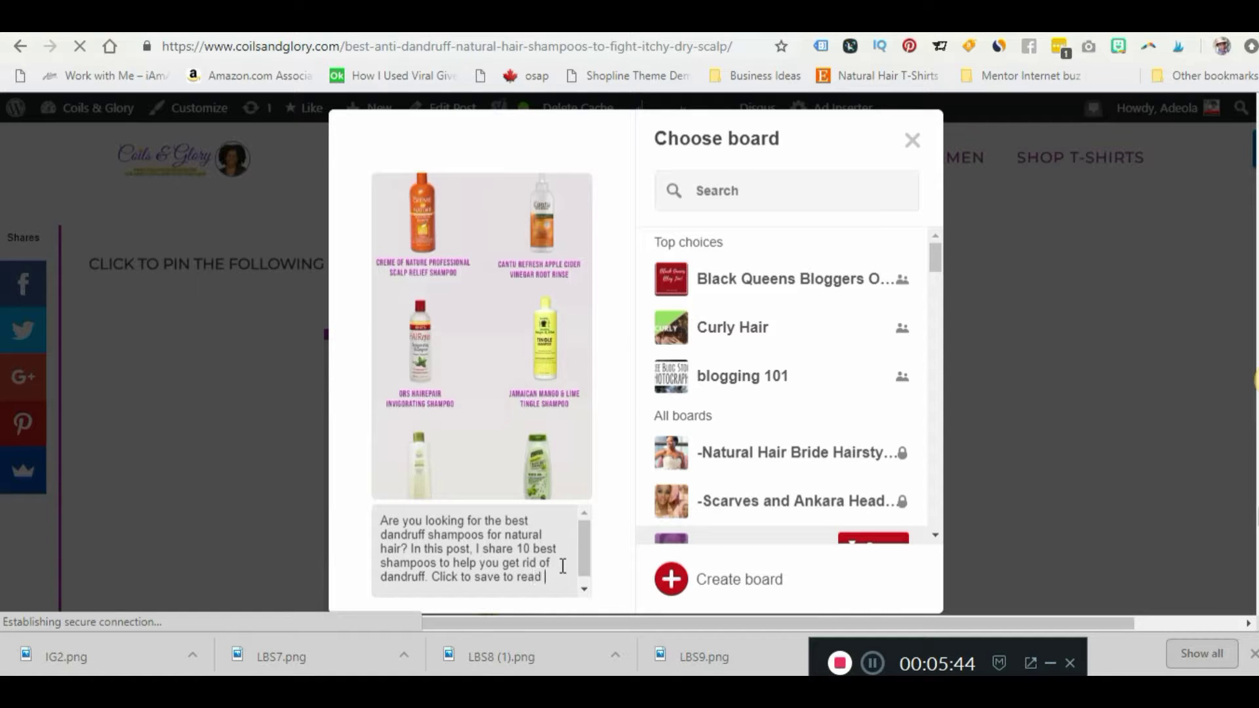
{"action": "type", "text": "later or "}
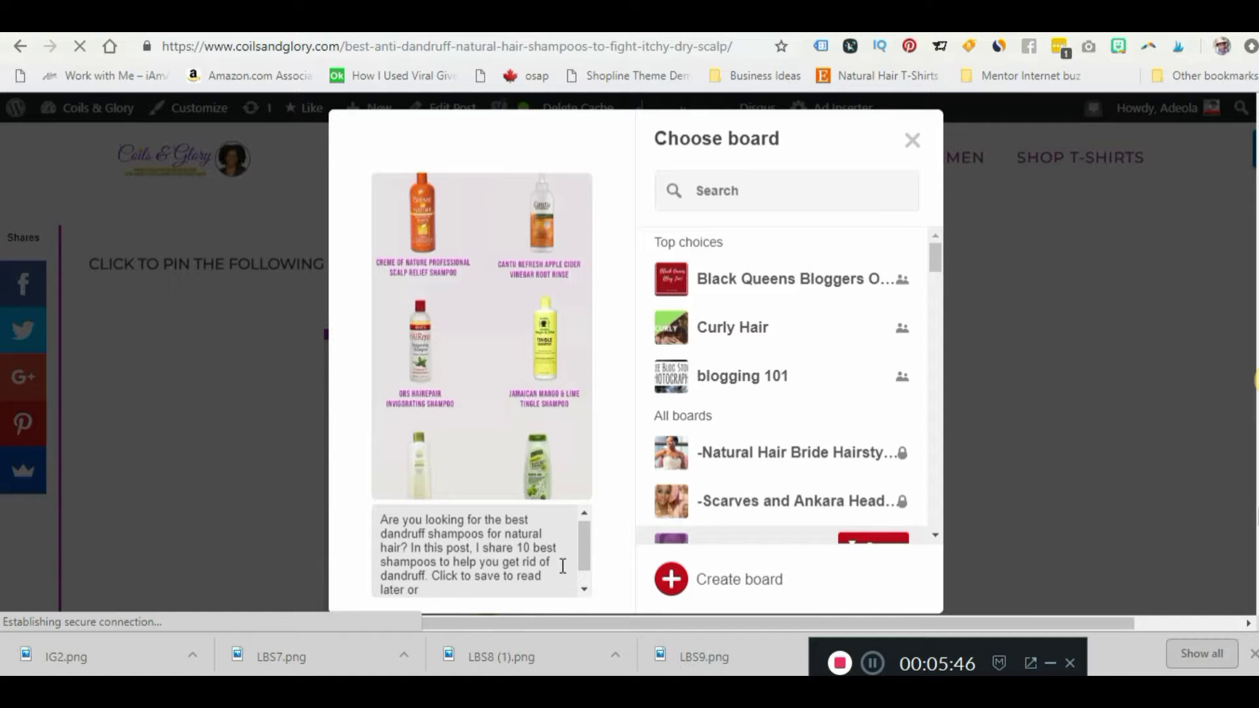
{"action": "type", "text": "click to read now"}
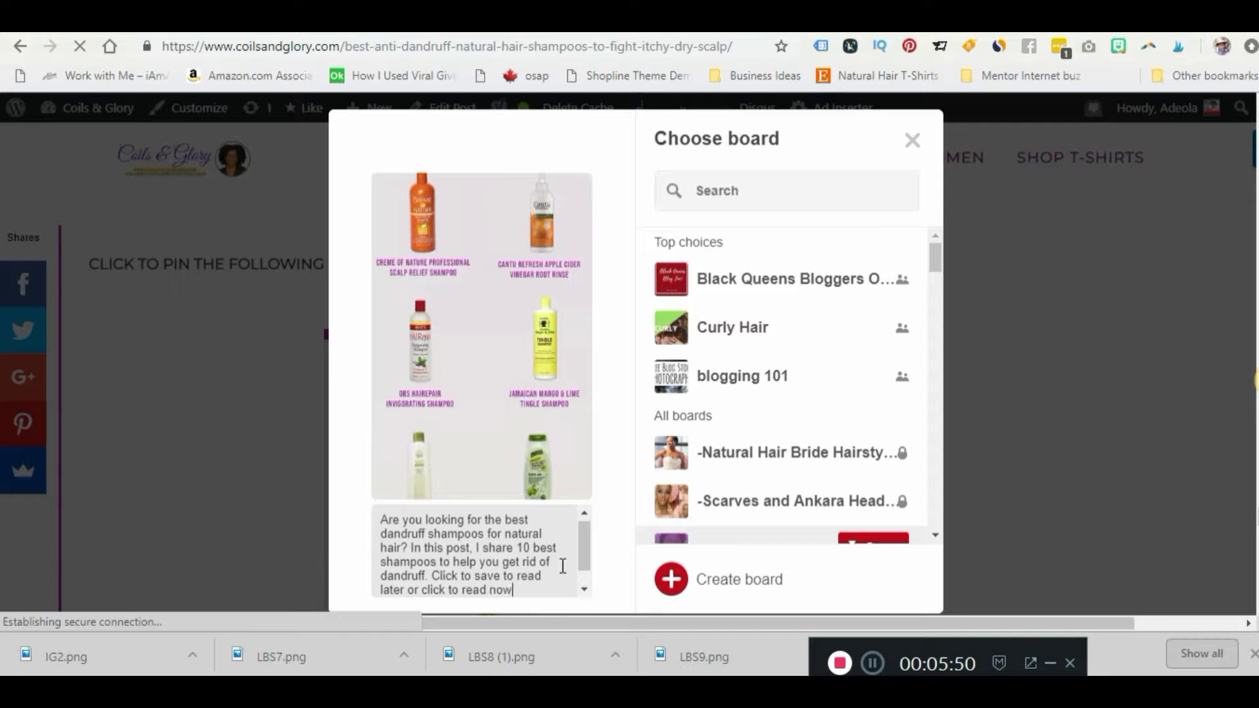
- Append ". I also have a free moisture retention regimen to help you stop dry hair and keep your hair moisturized!" to the description
{"action": "type", "text": ". I also have a "}
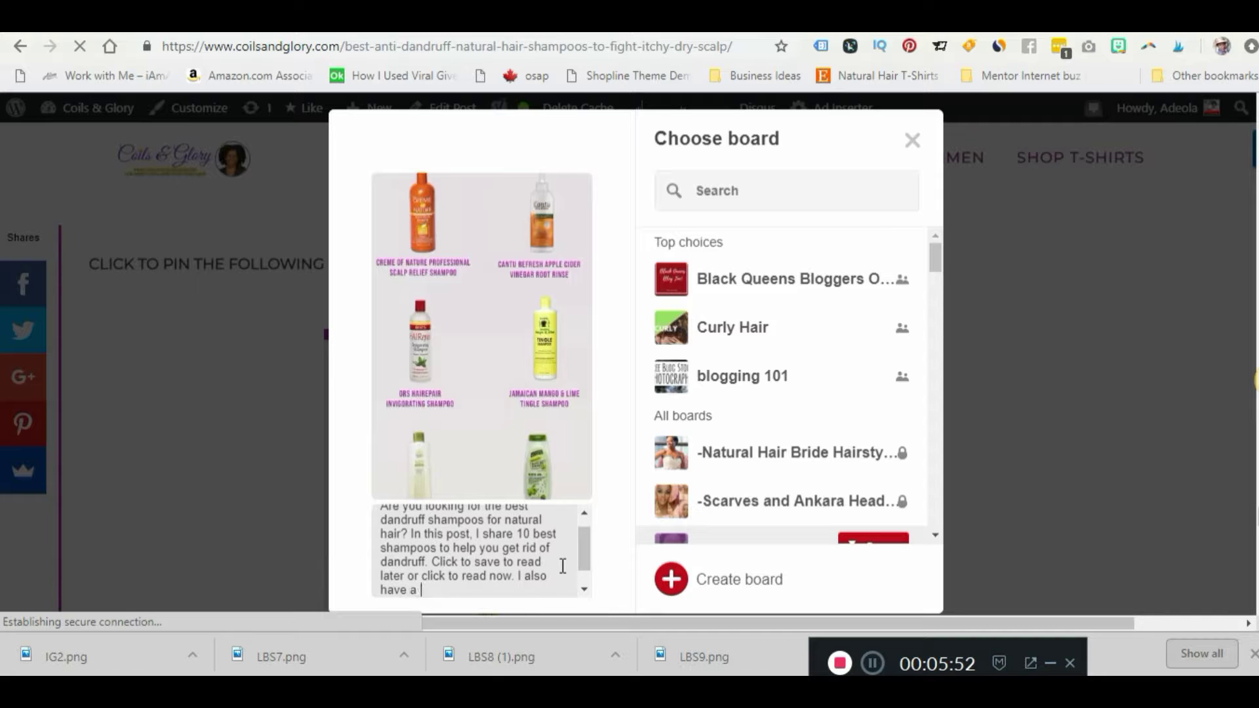
{"action": "type", "text": "free regimen"}
{"action": "key", "text": "BackSpace"}
{"action": "key", "text": "BackSpace"}
{"action": "key", "text": "BackSpace"}
{"action": "key", "text": "BackSpace"}
{"action": "key", "text": "BackSpace"}
{"action": "key", "text": "BackSpace"}
{"action": "key", "text": "BackSpace"}
{"action": "key", "text": "BackSpace"}
{"action": "type", "text": "moisture retentio"}
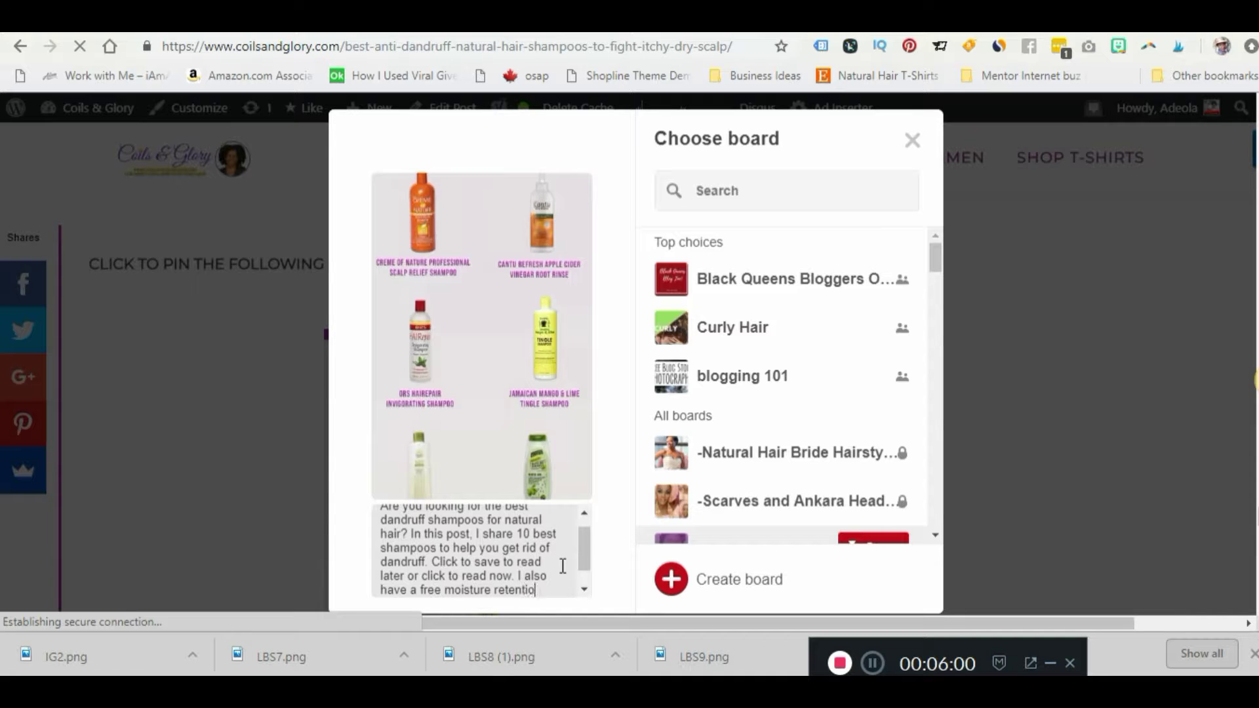
{"action": "type", "text": "n regimen to hel"}
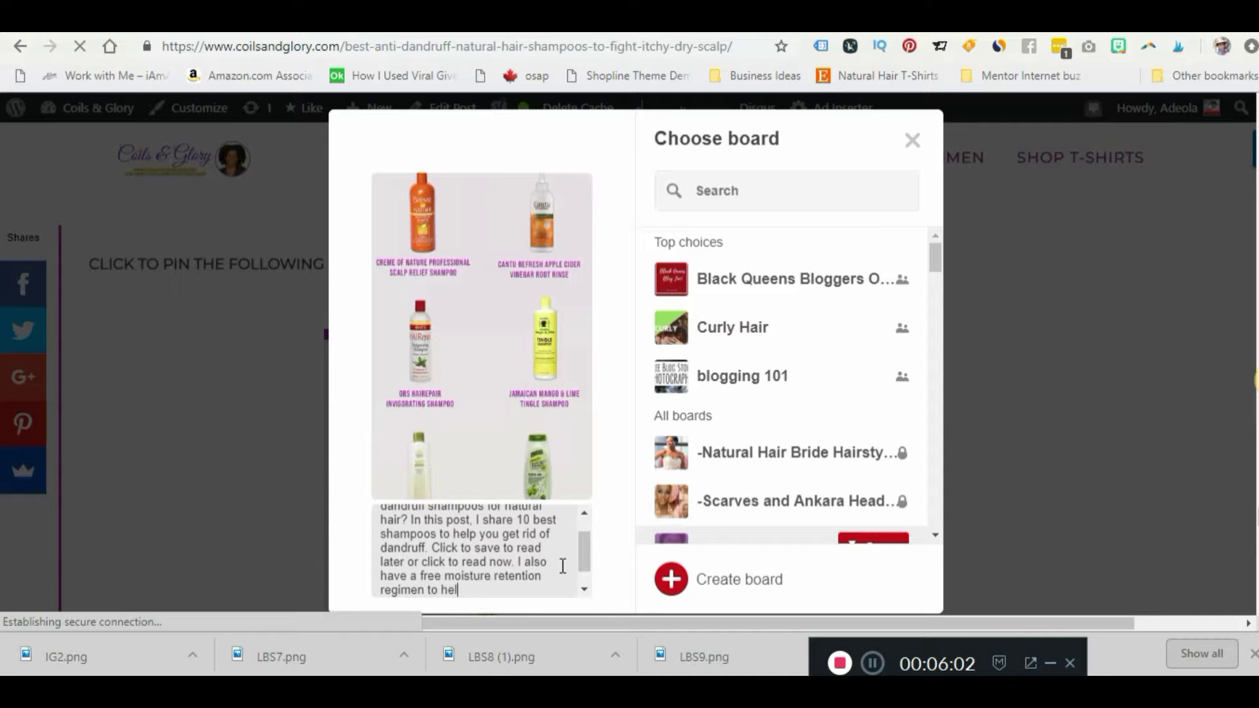
{"action": "type", "text": "p you stop dry hair and keep you"}
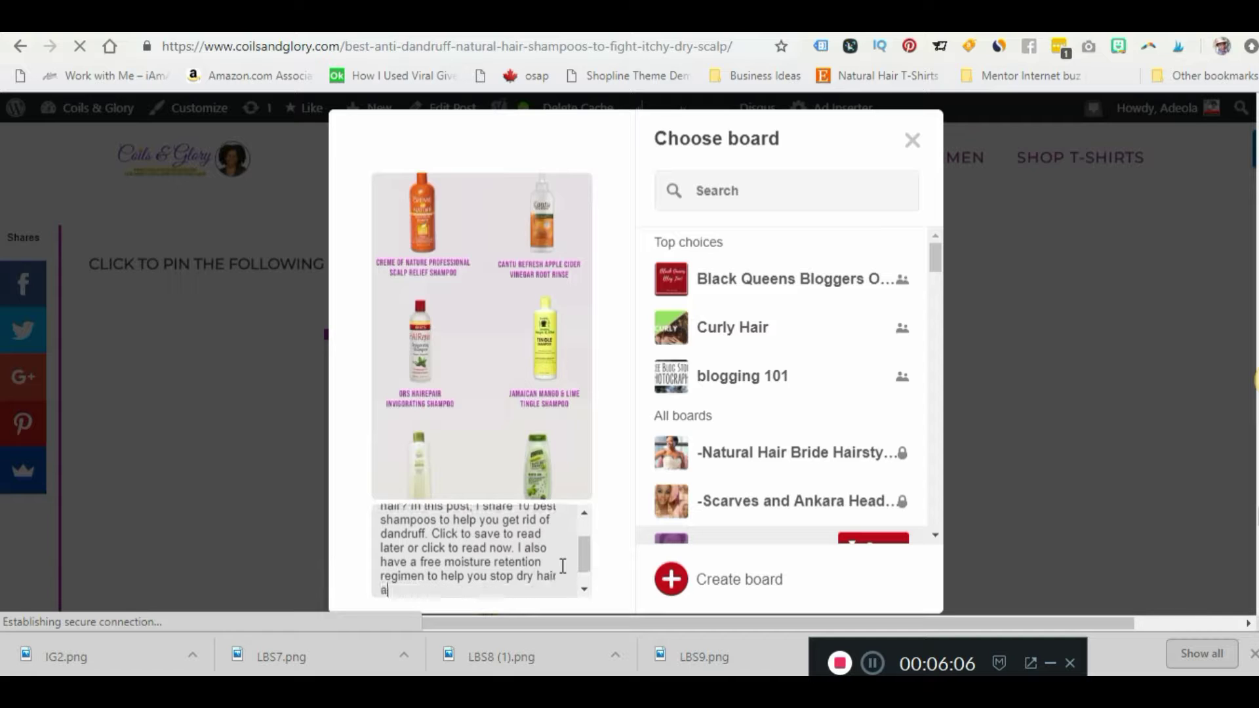
{"action": "type", "text": "r hai"}
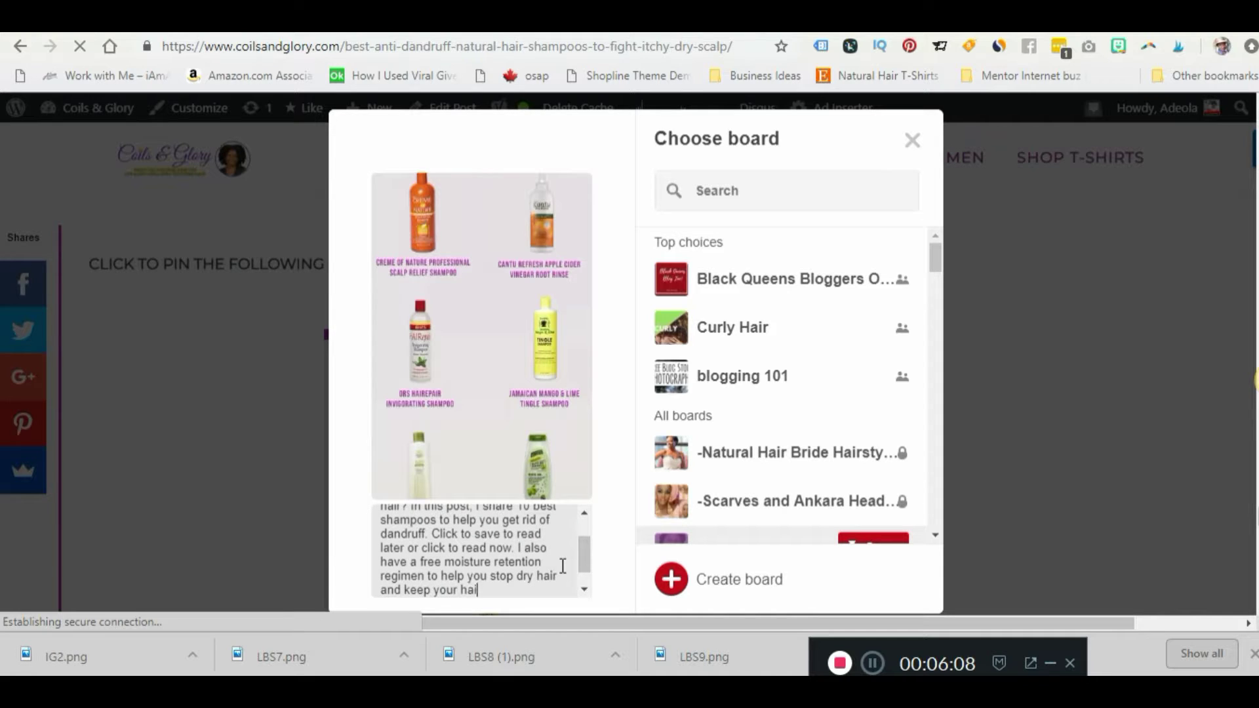
{"action": "type", "text": "r moisturized!"}
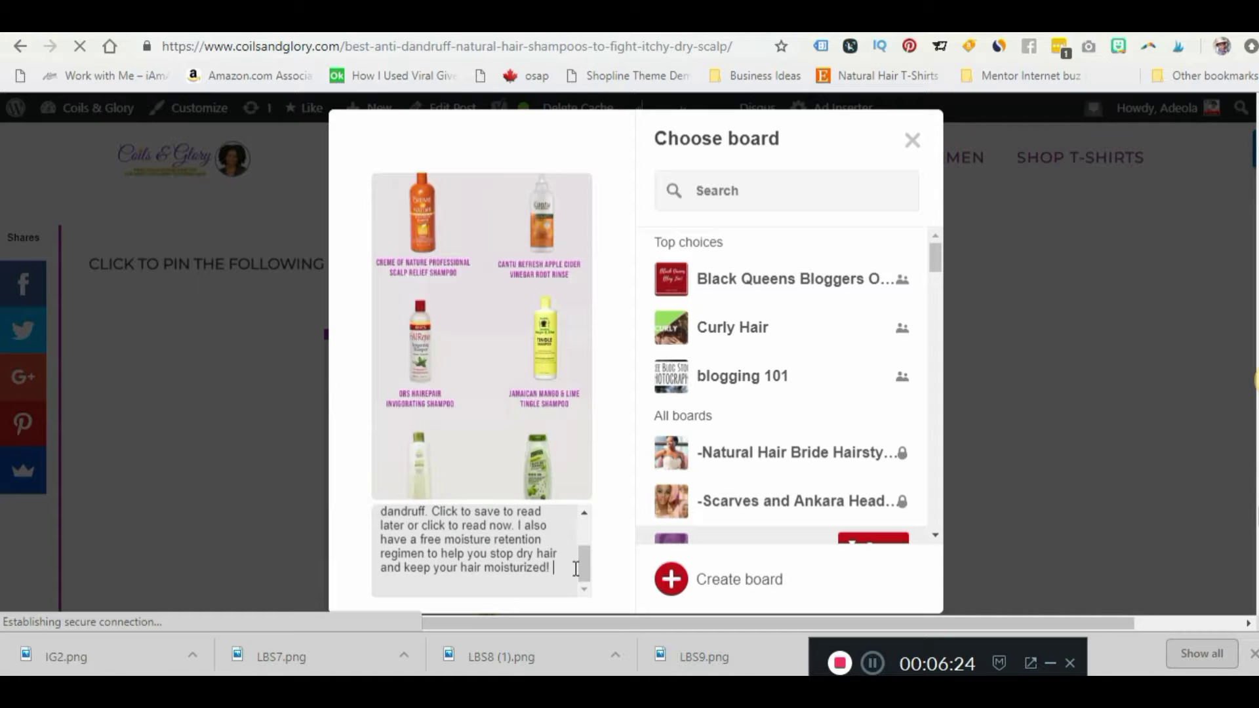
- Add the suggested hashtag #naturalhair at the end of the pin description
{"action": "type", "text": "#nt"}
{"action": "key", "text": "BackSpace"}
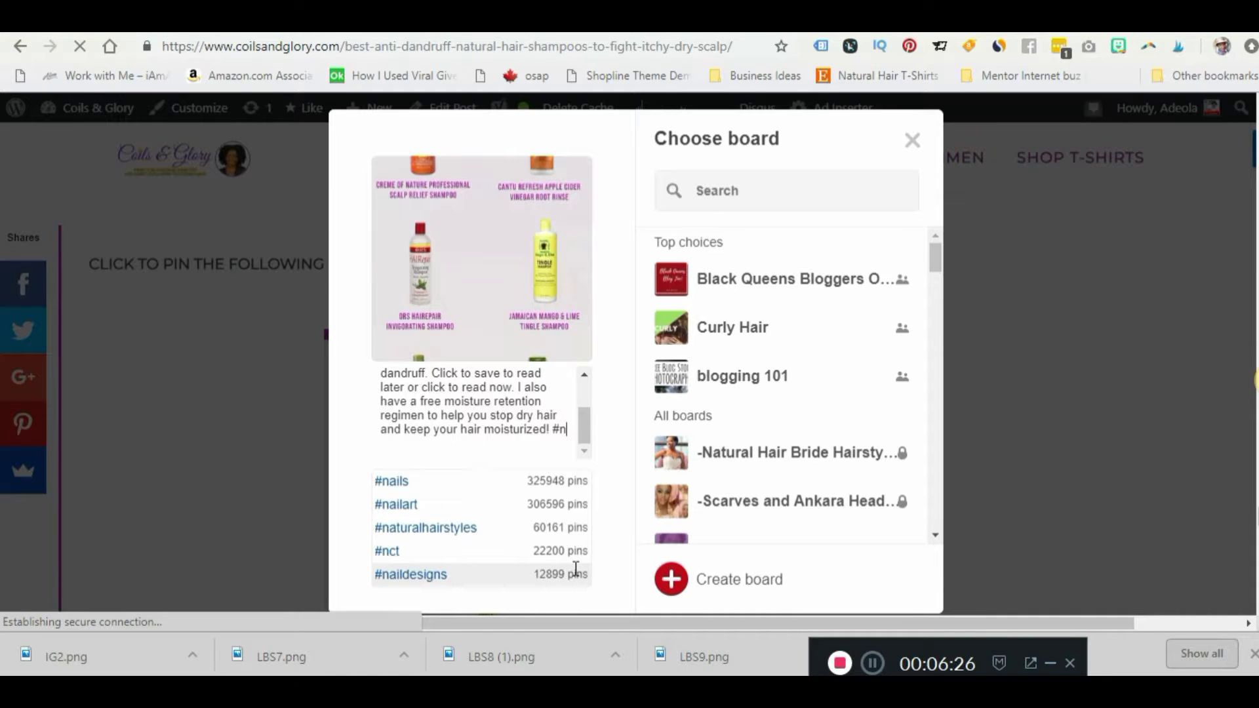
{"action": "type", "text": "aturalhair"}
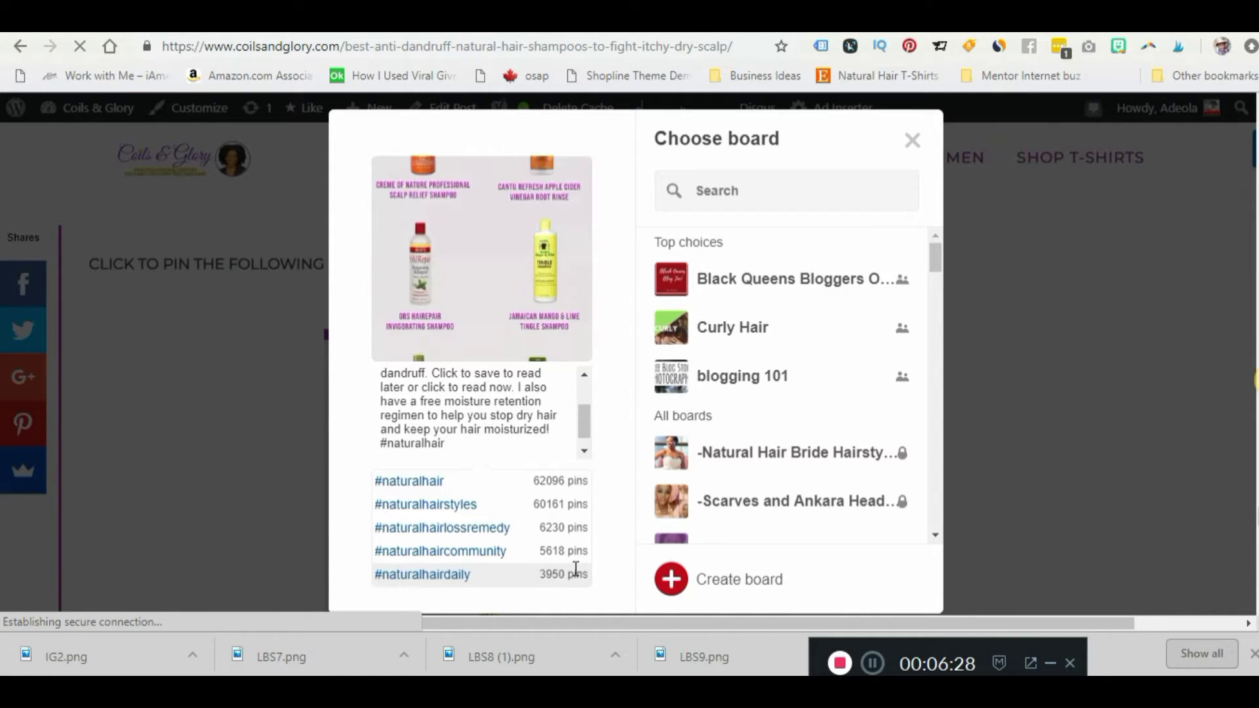
{"action": "left_click", "coordinate": [464, 491]}
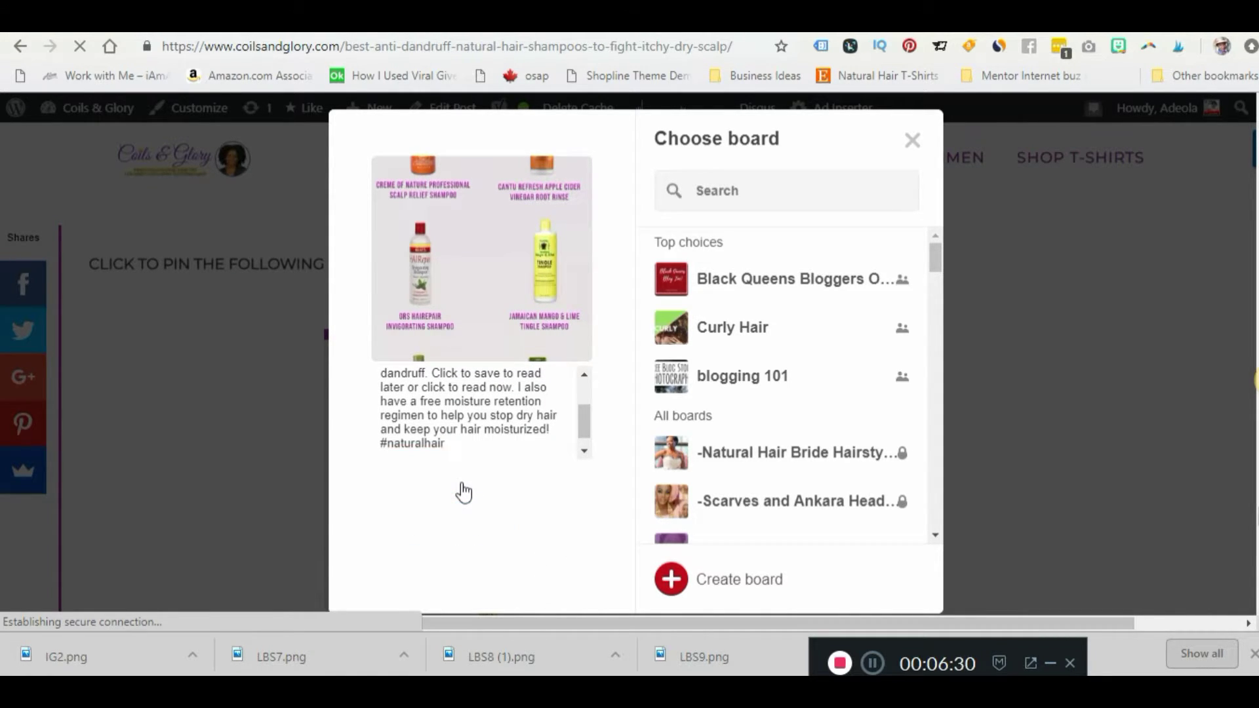
- Add #naturalhairstyles from the hashtag suggestions as a second hashtag in the description
{"action": "type", "text": "#n"}
{"action": "key", "text": "BackSpace"}
{"action": "key", "text": "BackSpace"}
{"action": "key", "text": "BackSpace"}
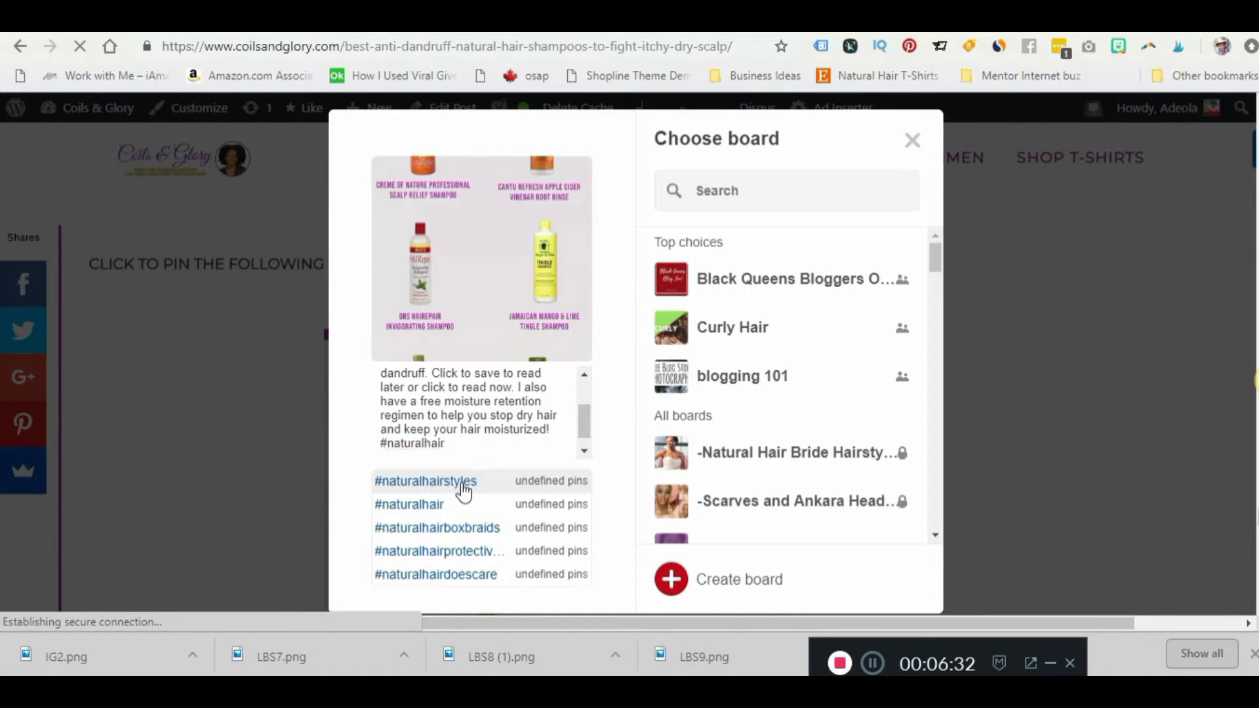
{"action": "type", "text": "#naturalhai"}
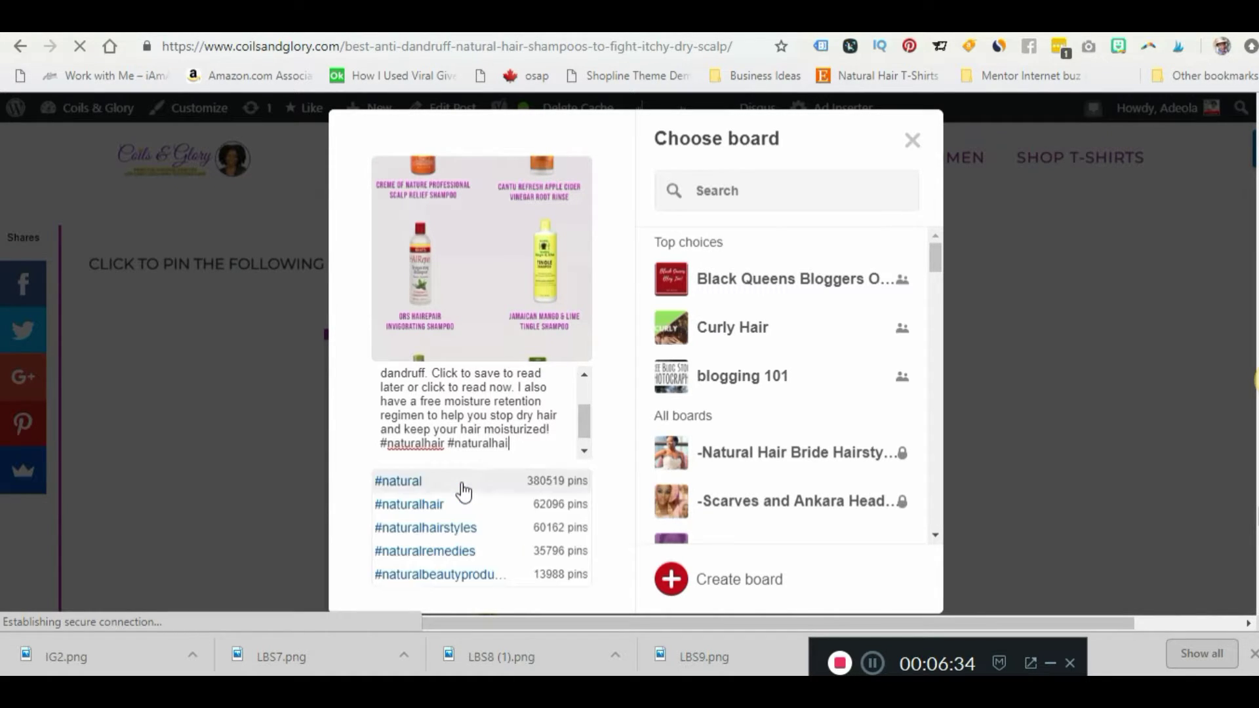
{"action": "type", "text": "rstyles"}
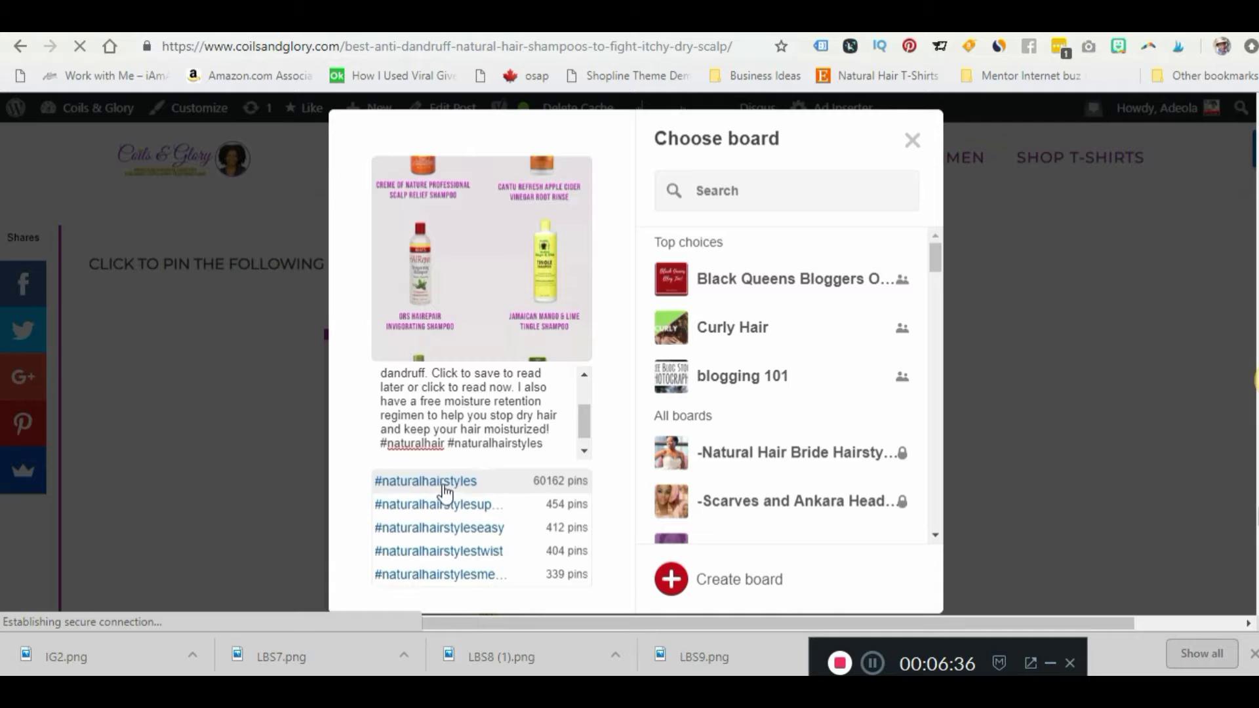
{"action": "left_click", "coordinate": [444, 492]}
{"action": "type", "text": "#na"}
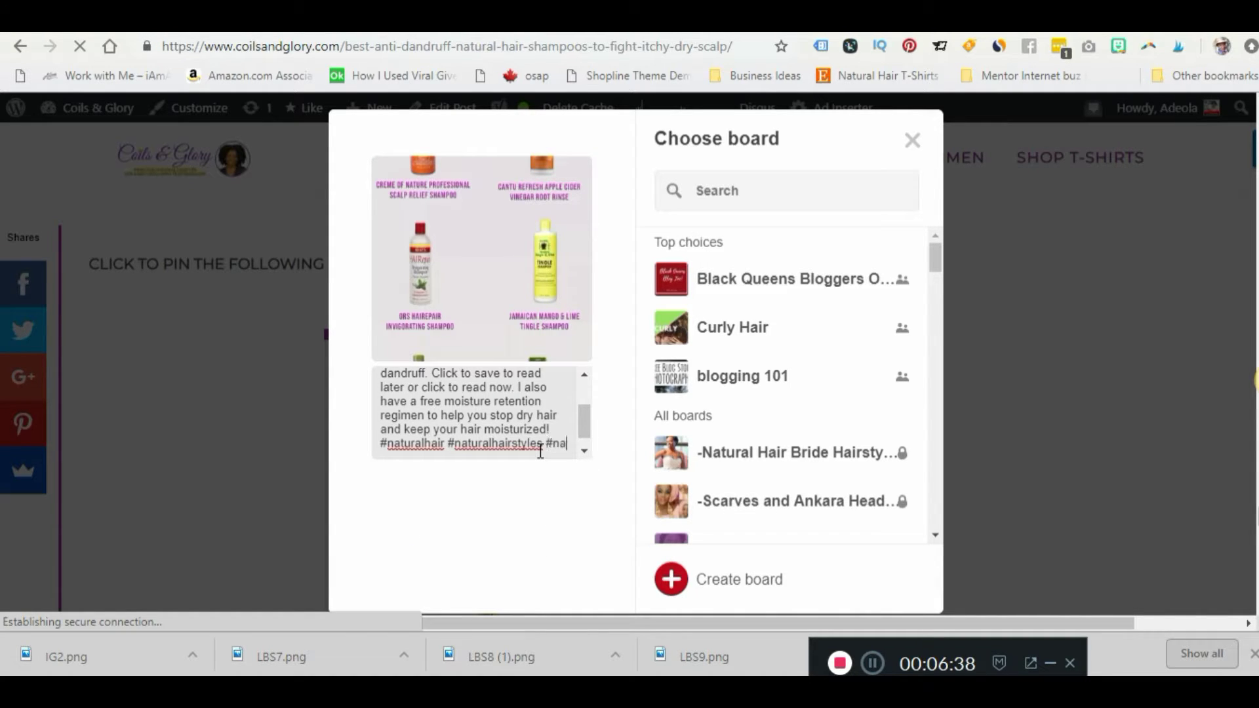
{"action": "type", "text": "turalhairpro"}
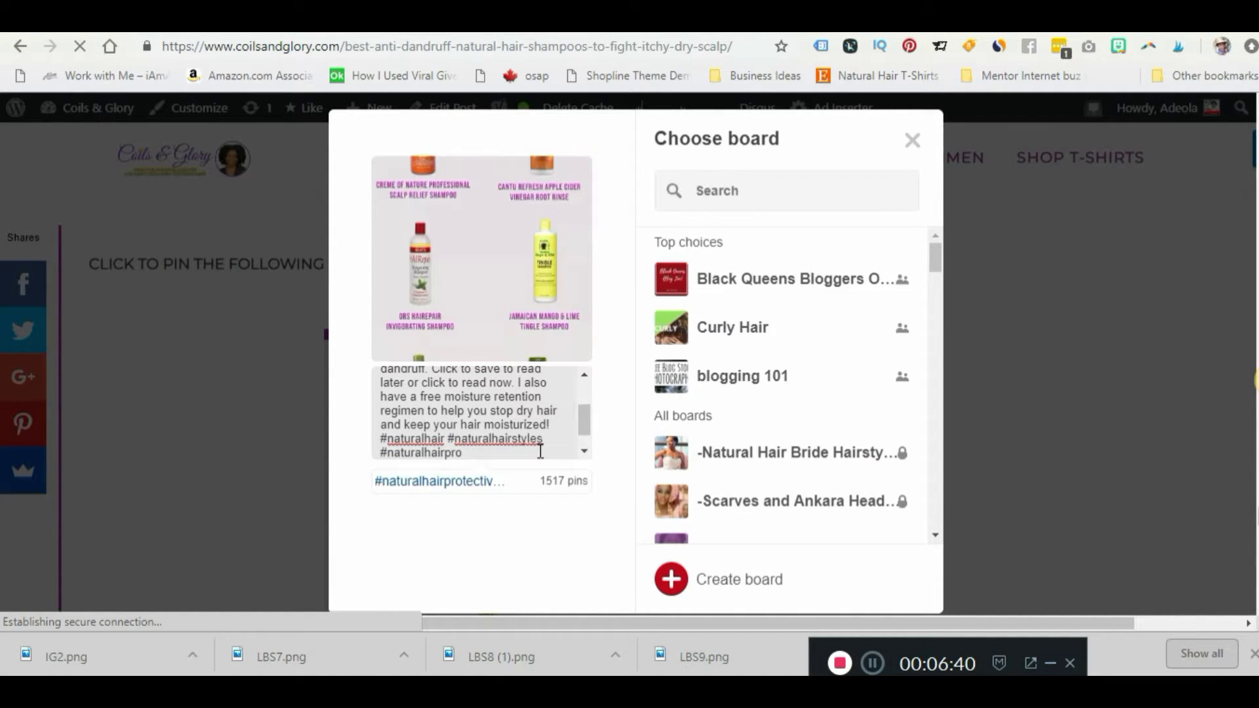
{"action": "key", "text": "BackSpace"}
{"action": "key", "text": "BackSpace"}
{"action": "key", "text": "BackSpace"}
{"action": "key", "text": "BackSpace"}
{"action": "key", "text": "BackSpace"}
{"action": "key", "text": "BackSpace"}
{"action": "key", "text": "BackSpace"}
{"action": "key", "text": "BackSpace"}
{"action": "key", "text": "BackSpace"}
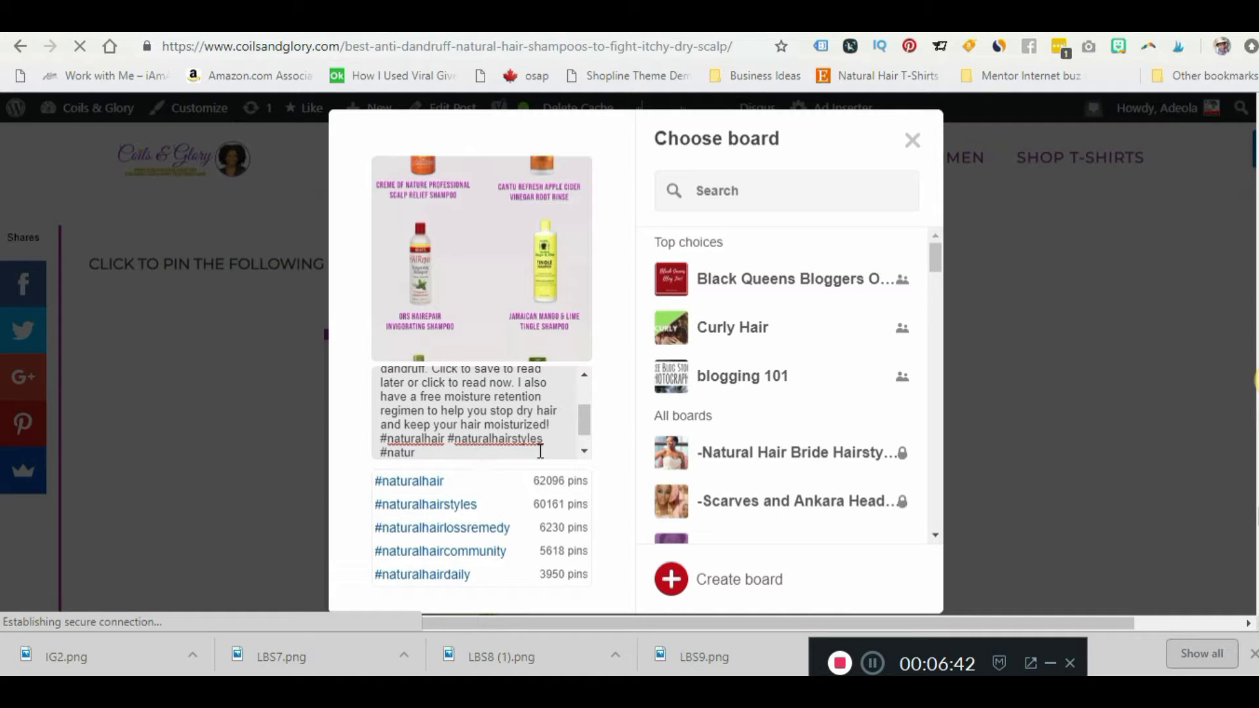
{"action": "key", "text": "BackSpace"}
{"action": "key", "text": "BackSpace"}
{"action": "key", "text": "BackSpace"}
{"action": "key", "text": "BackSpace"}
{"action": "key", "text": "BackSpace"}
{"action": "key", "text": "BackSpace"}
{"action": "key", "text": "BackSpace"}
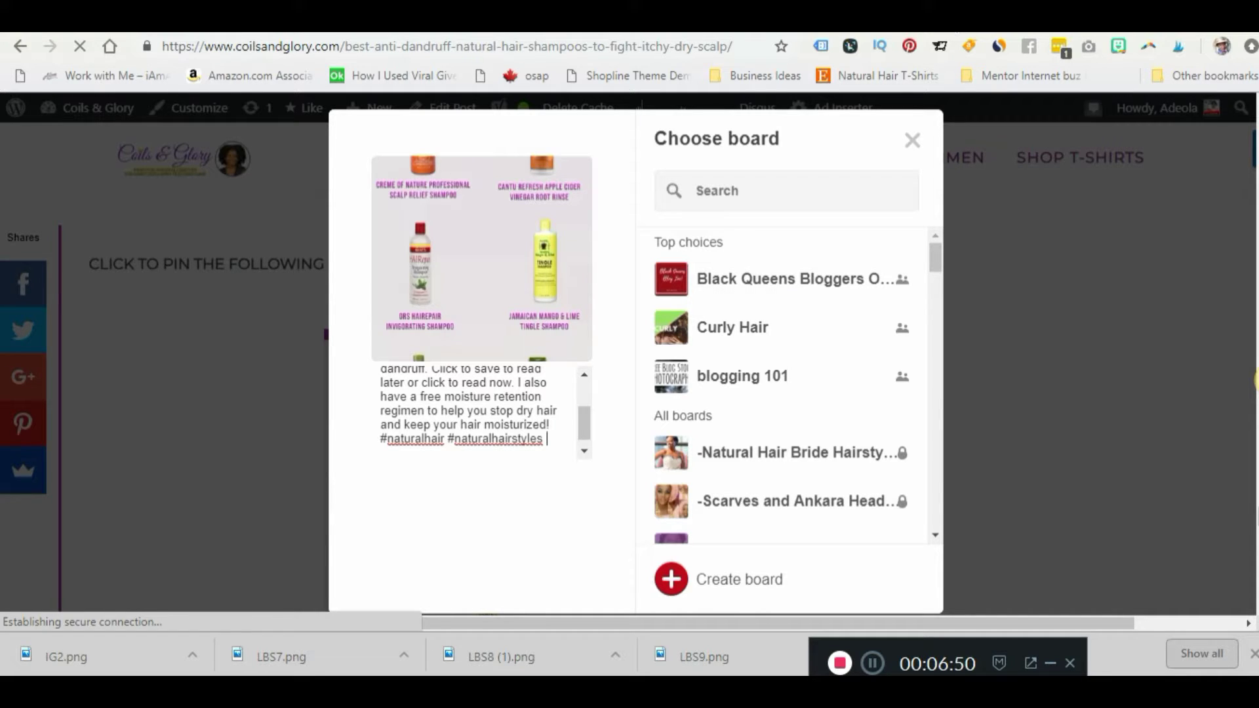
- Switch to the Pinterest home page and look up keyword suggestions for "dandruff"
{"action": "left_click", "coordinate": [872, 23]}
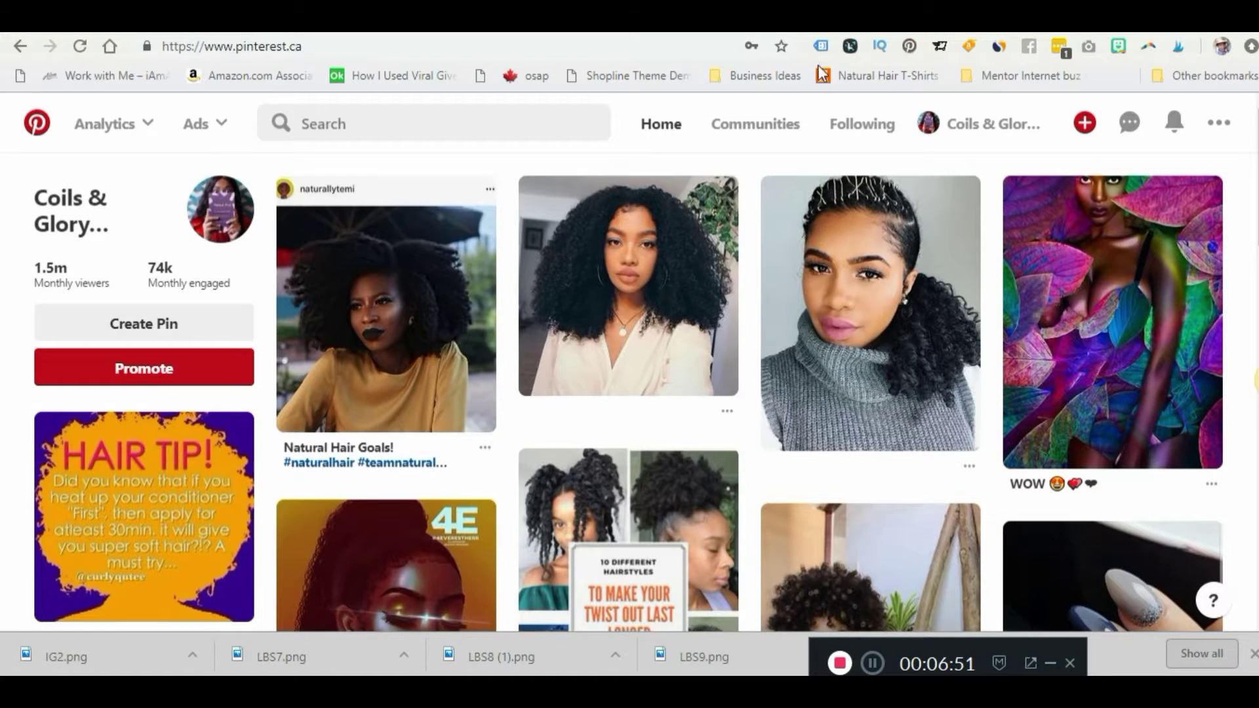
{"action": "left_click", "coordinate": [334, 124]}
{"action": "type", "text": "dandruff"}
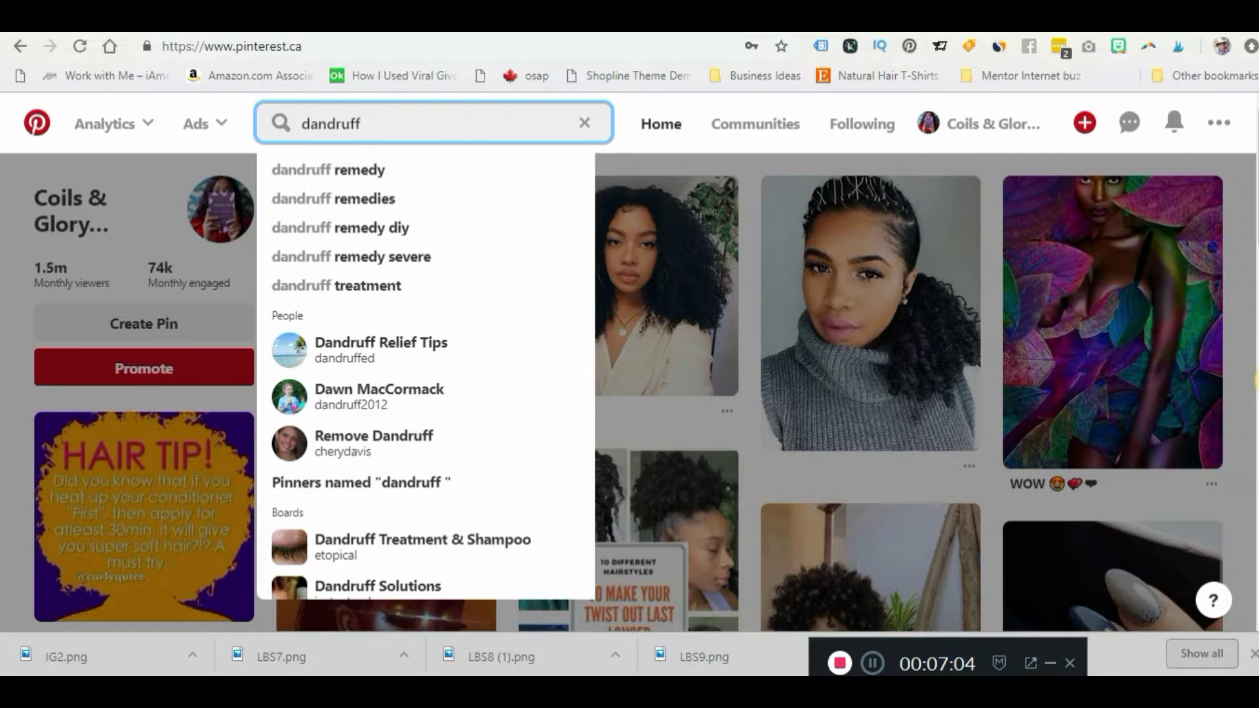
- Return to the pin being saved and add the keywords "Dandruff Remedy, Dandruff remedies, dandruff" after the hashtags
{"action": "left_click", "coordinate": [712, 19]}
{"action": "left_click", "coordinate": [473, 395]}
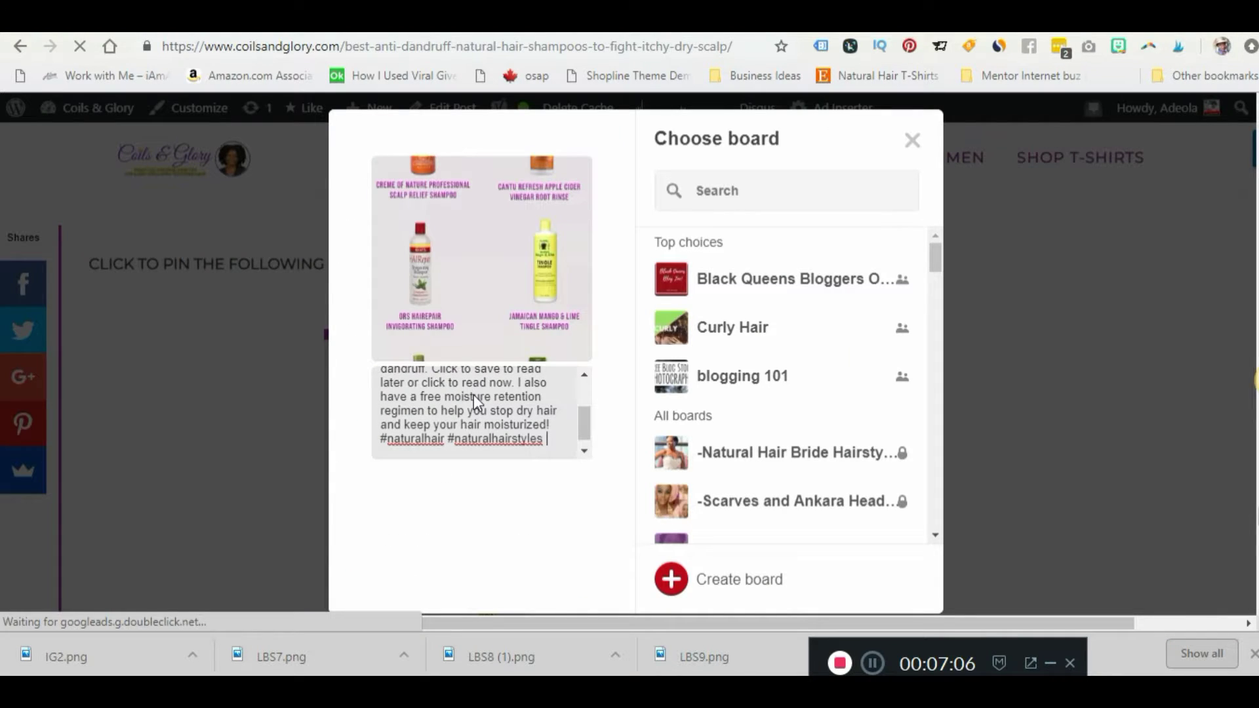
{"action": "type", "text": "Dandruff Remey"}
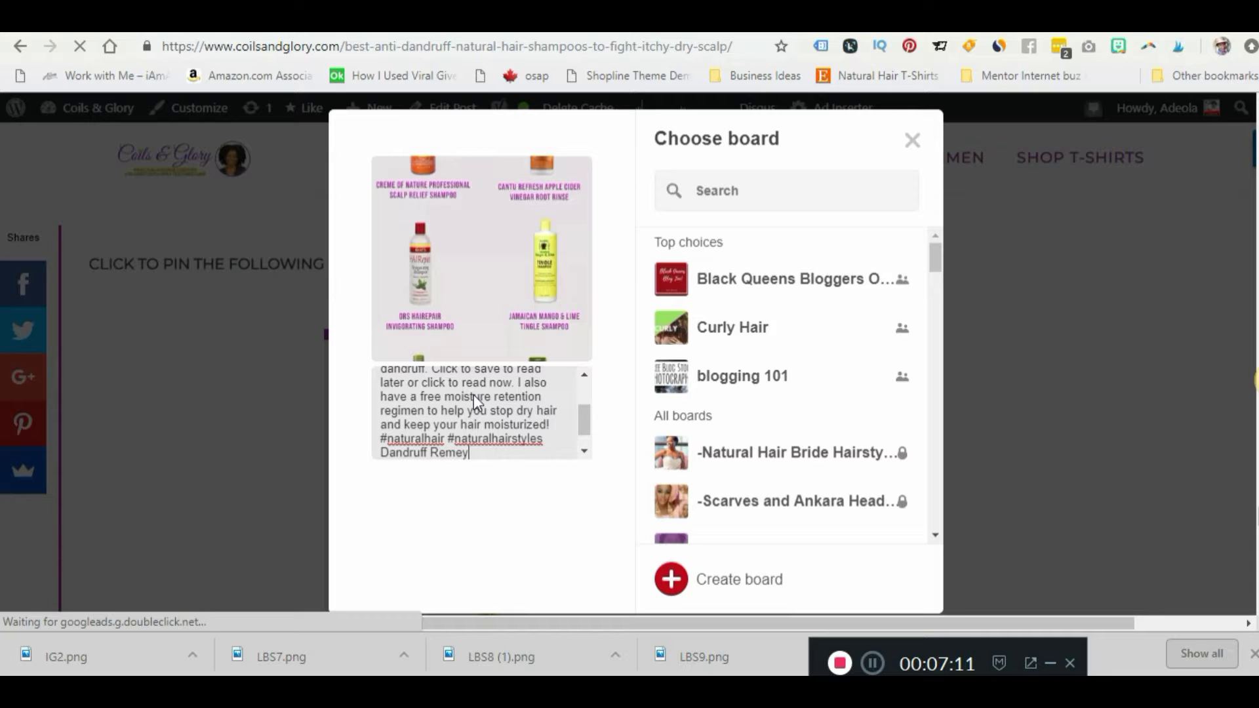
{"action": "key", "text": "BackSpace"}
{"action": "type", "text": "dy, Dandruff remedies, dandruff"}
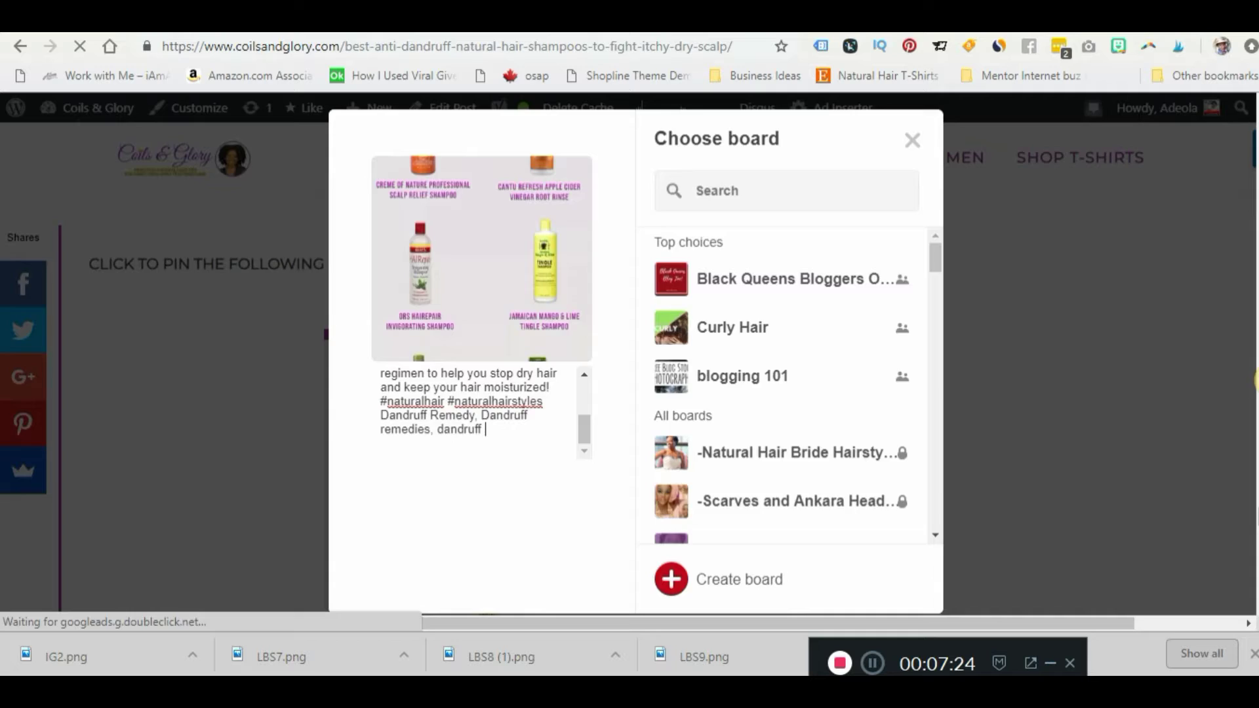
- Check Pinterest's "dandruff" search suggestions again and complete the last keyword in the pin description as "dandruff treatment"
{"action": "left_click", "coordinate": [430, 21]}
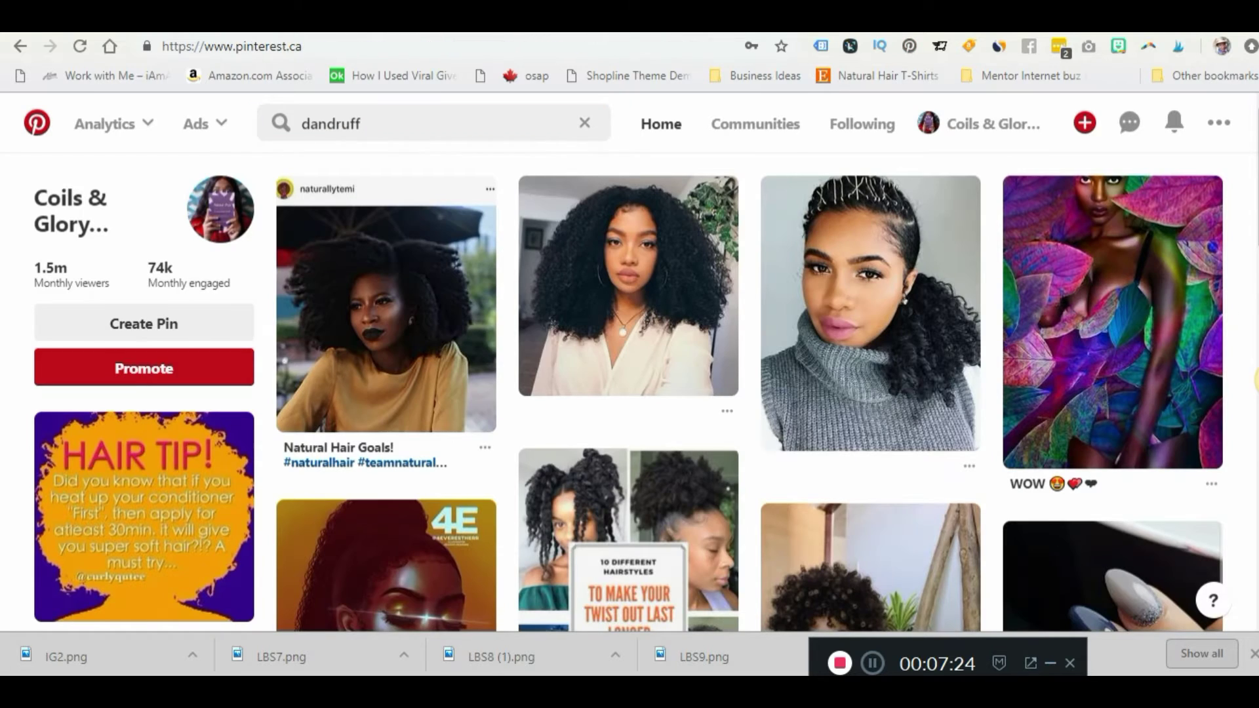
{"action": "left_click", "coordinate": [396, 123]}
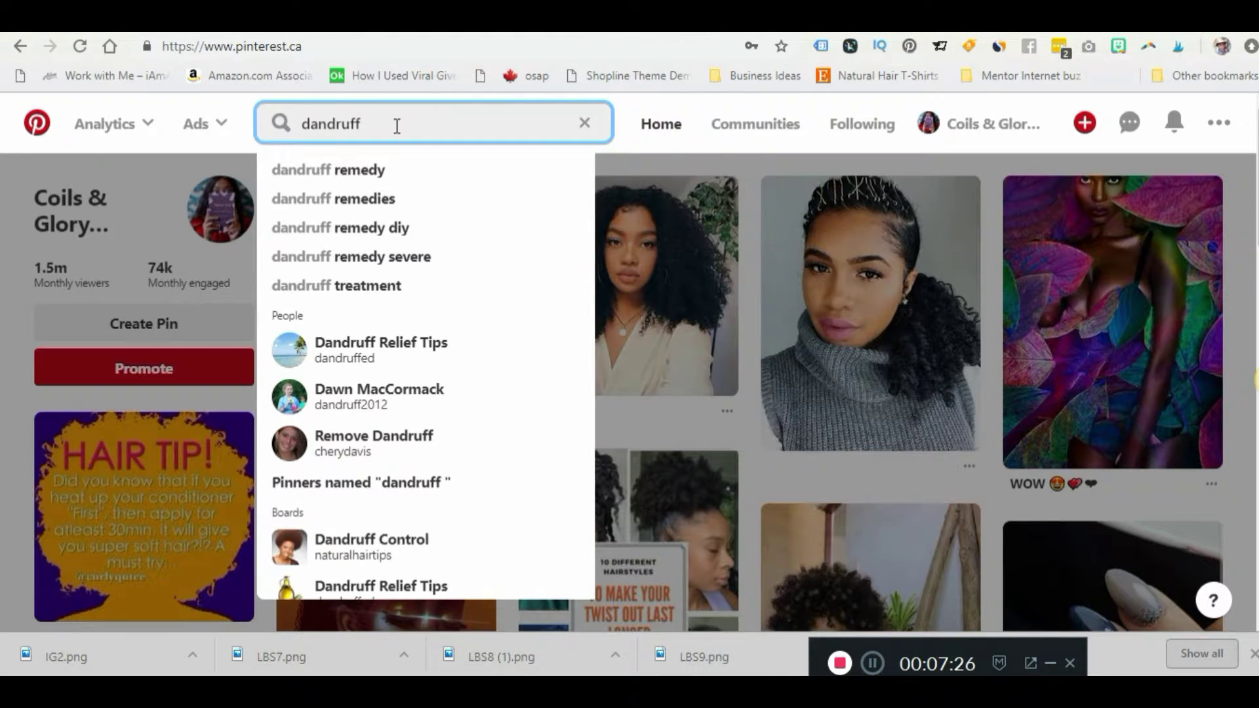
{"action": "left_click", "coordinate": [315, 22]}
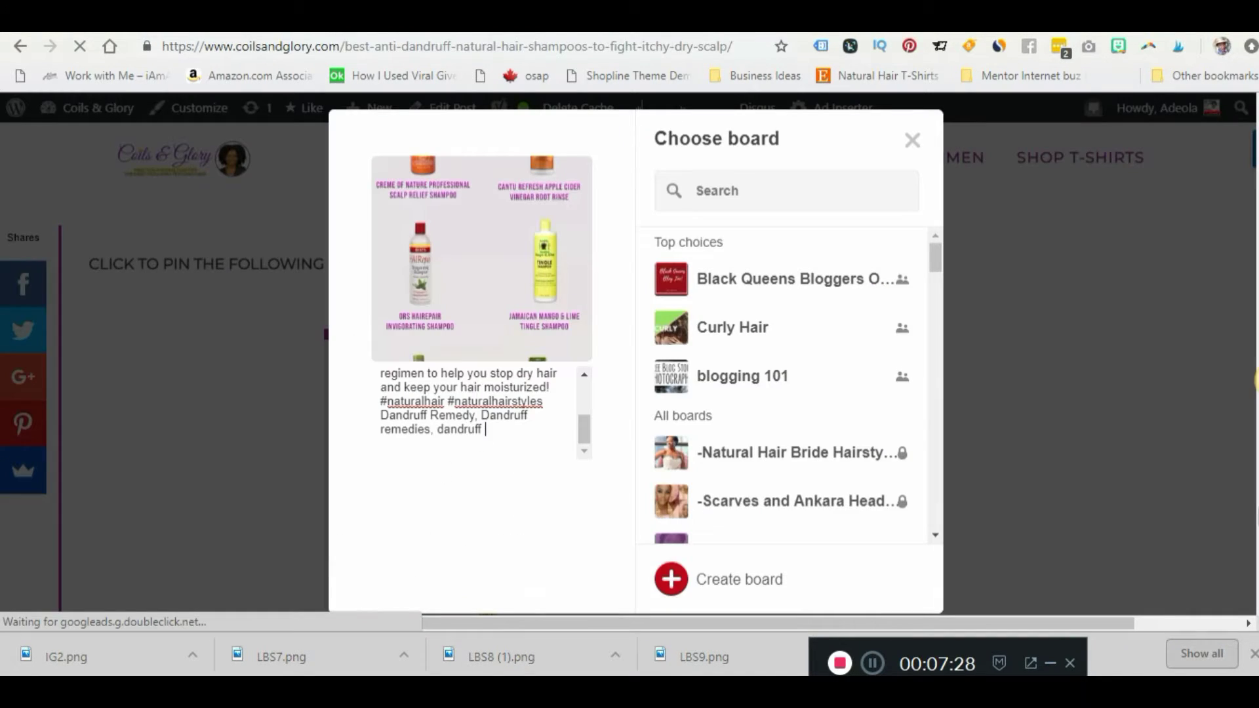
{"action": "type", "text": "tment"}
- Review the "dandruff" search suggestions on Pinterest once more for further keywords and return to the pin being saved
{"action": "left_click", "coordinate": [433, 23]}
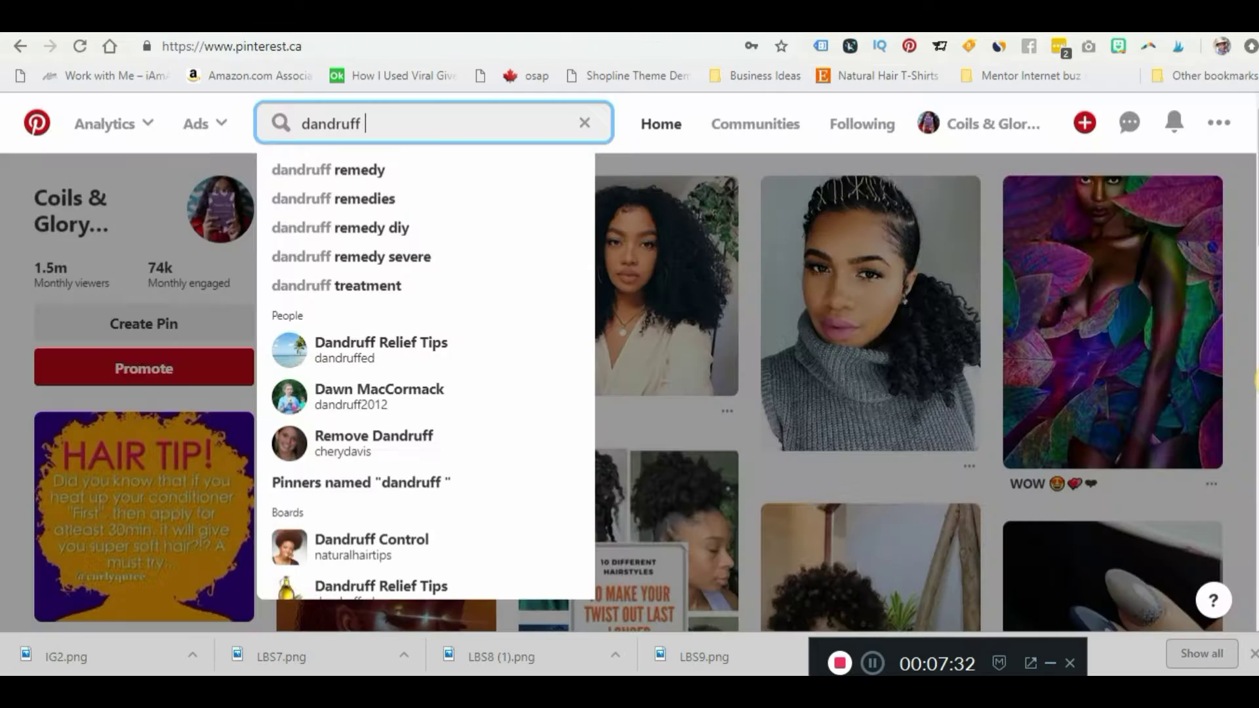
{"action": "left_click", "coordinate": [441, 125]}
{"action": "key", "text": "ctrl+Tab"}
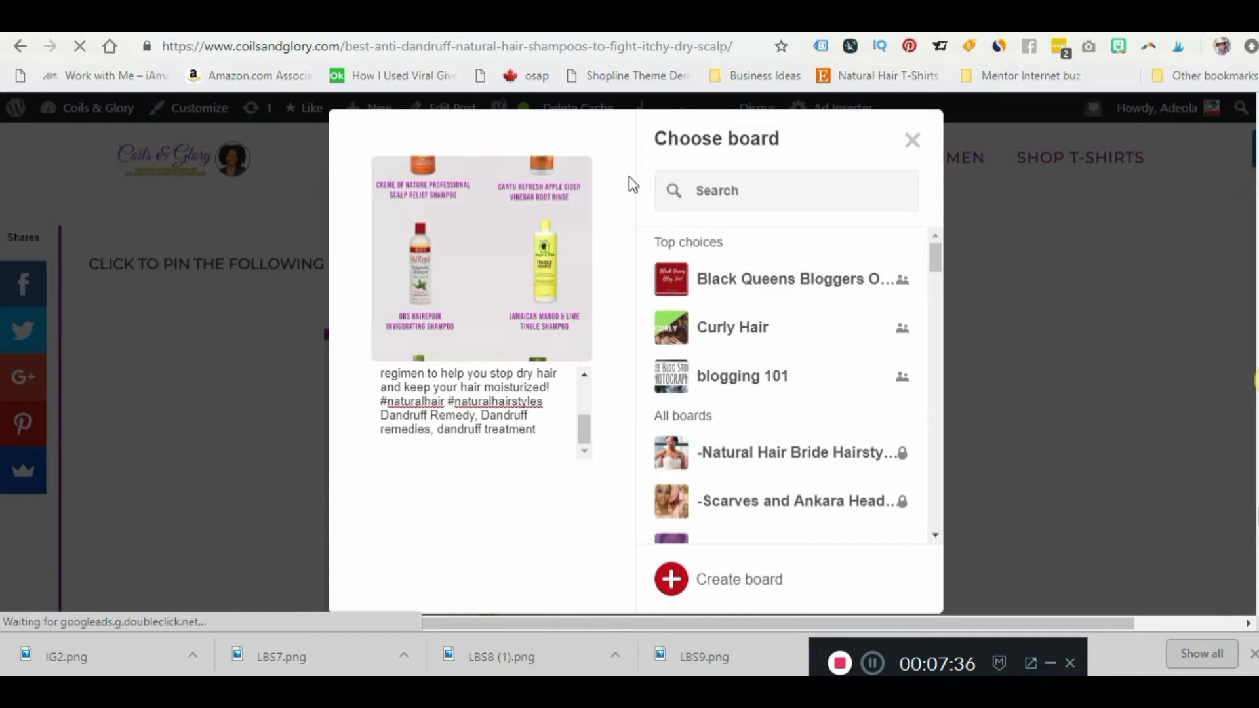
- Add the keyword "dandruff remedy severe," after "dandruff treatment" in the pin description
{"action": "type", "text": ", dandruff remedy se"}
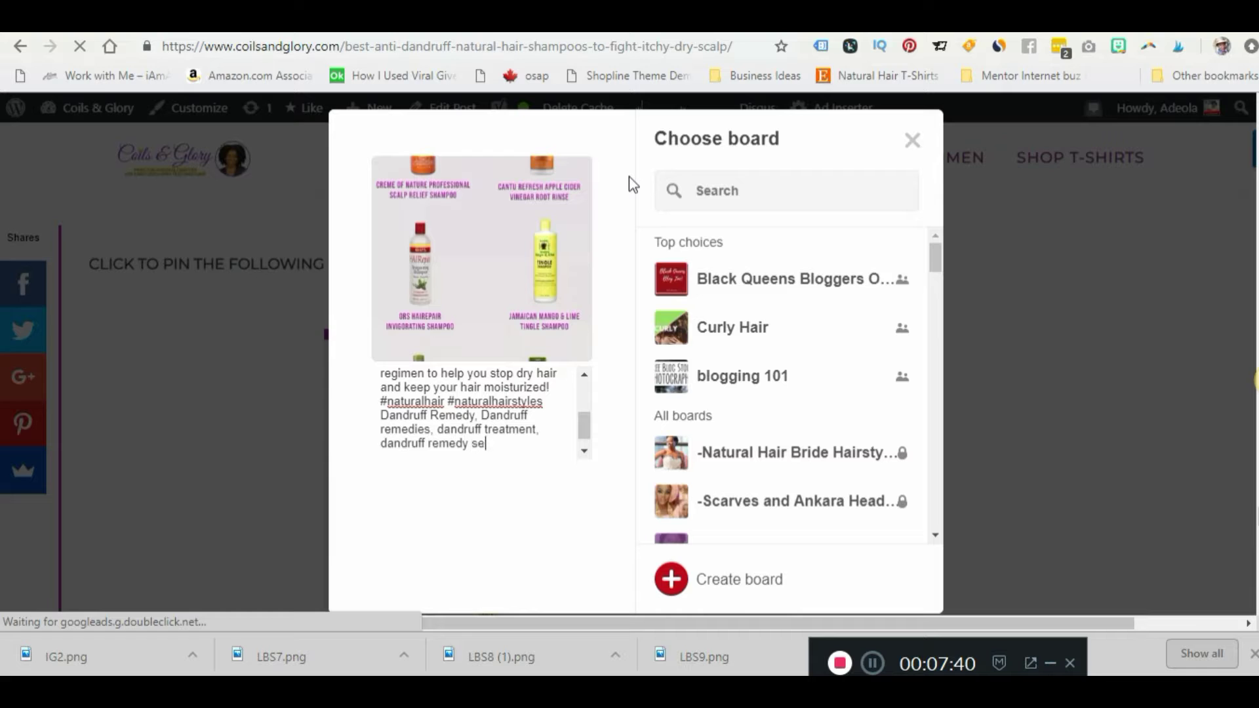
{"action": "type", "text": "vere,"}
- Switch to Pinterest, search for the suggested "dandruff remedy" and look through the results for related searches to use as keywords
{"action": "left_click", "coordinate": [951, 19]}
{"action": "left_click", "coordinate": [470, 123]}
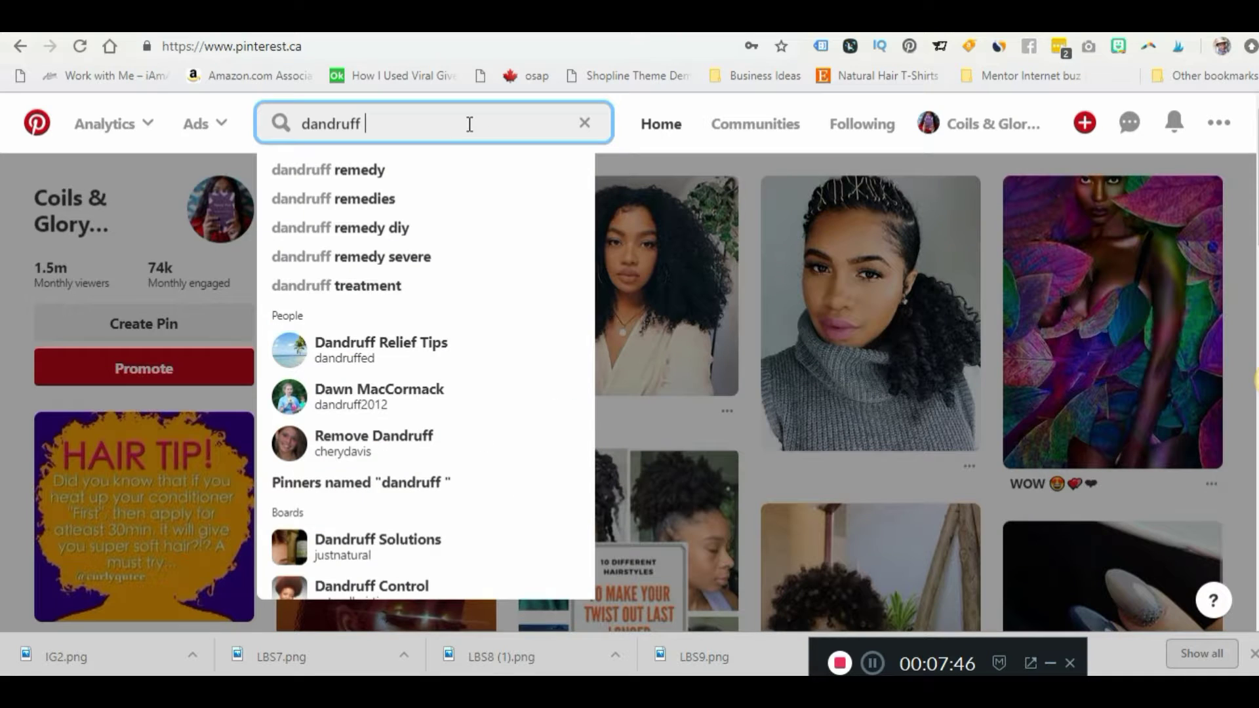
{"action": "left_click", "coordinate": [369, 174]}
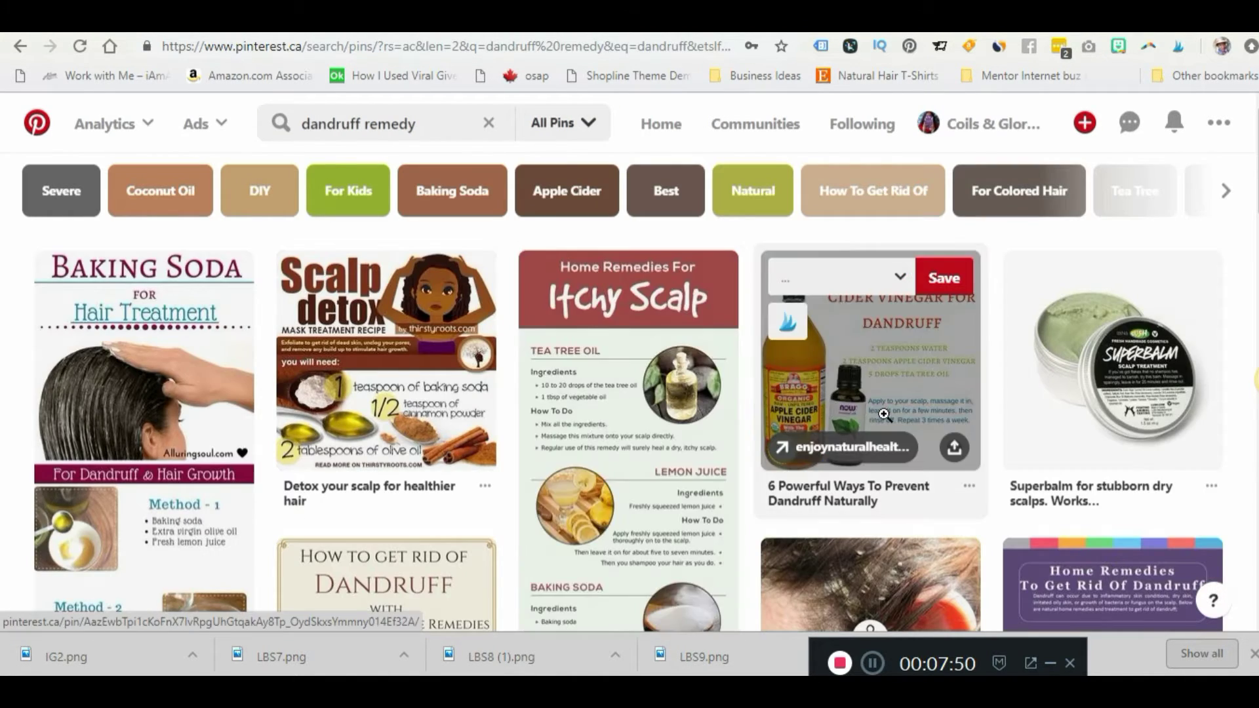
{"action": "scroll", "coordinate": [883, 414], "scroll_direction": "down", "scroll_amount": 1}
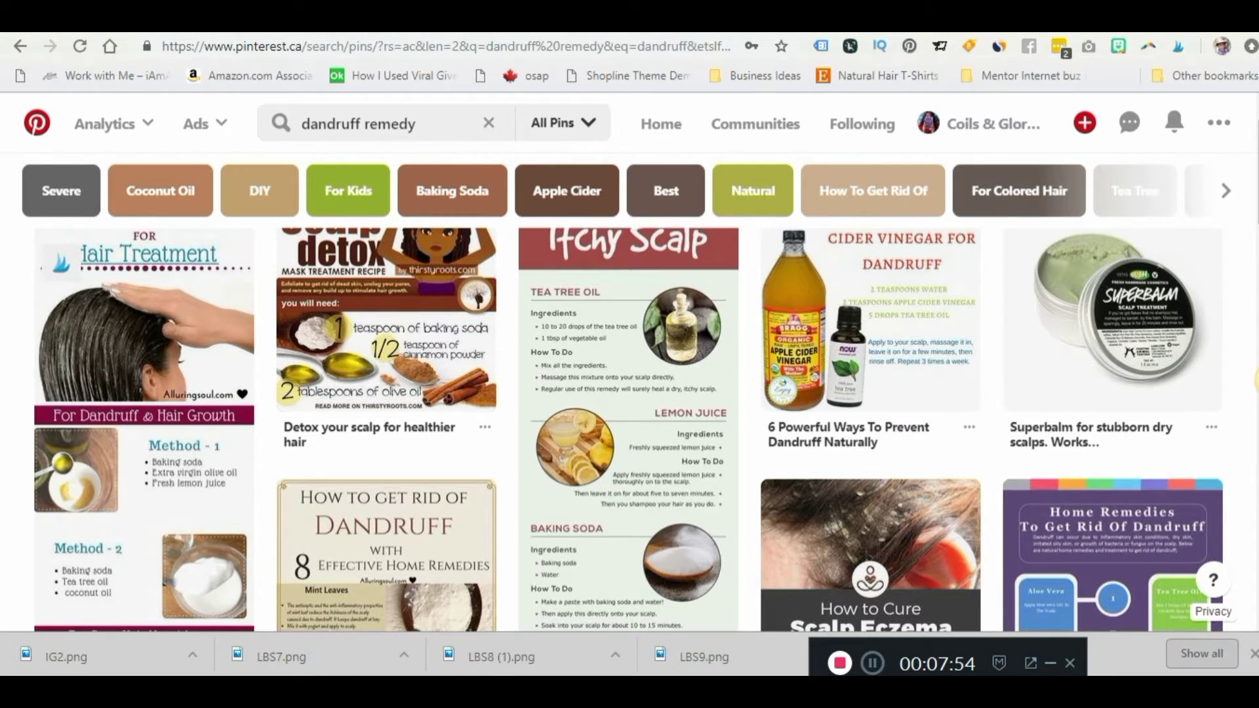
{"action": "scroll", "coordinate": [911, 471], "scroll_direction": "down", "scroll_amount": 10}
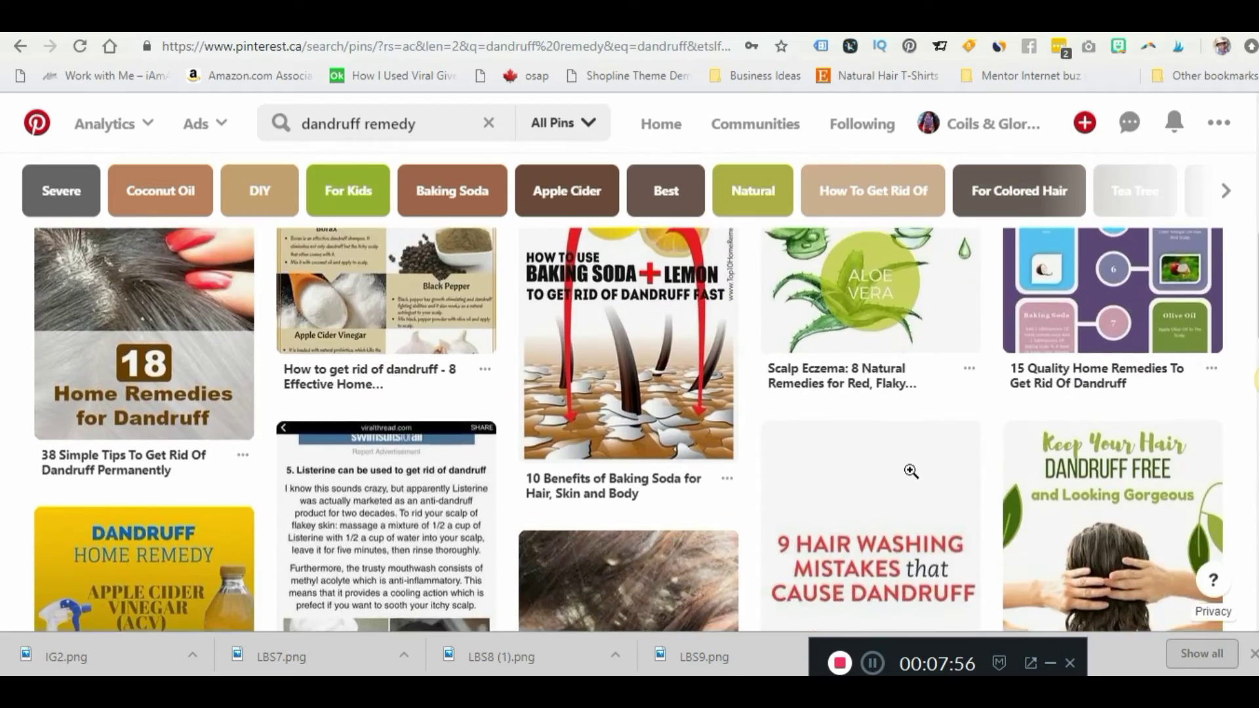
{"action": "scroll", "coordinate": [911, 470], "scroll_direction": "down", "scroll_amount": 12}
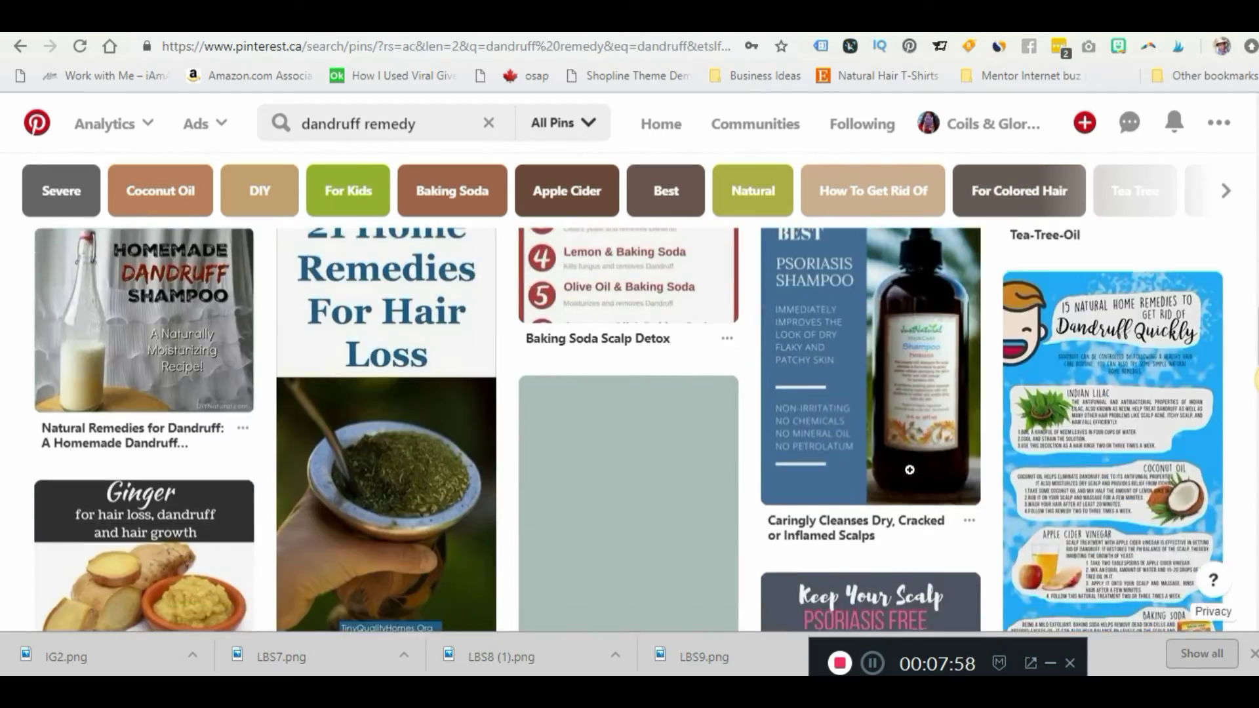
{"action": "scroll", "coordinate": [911, 471], "scroll_direction": "down", "scroll_amount": 12}
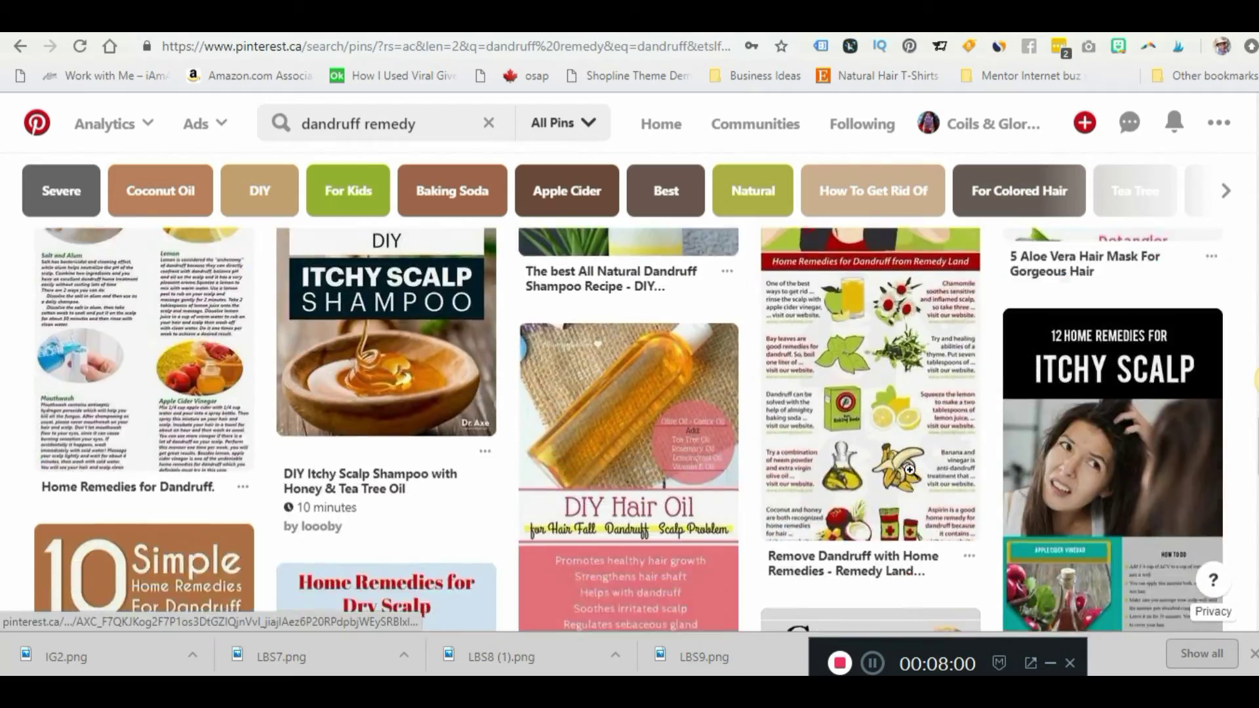
{"action": "scroll", "coordinate": [911, 471], "scroll_direction": "down", "scroll_amount": 12}
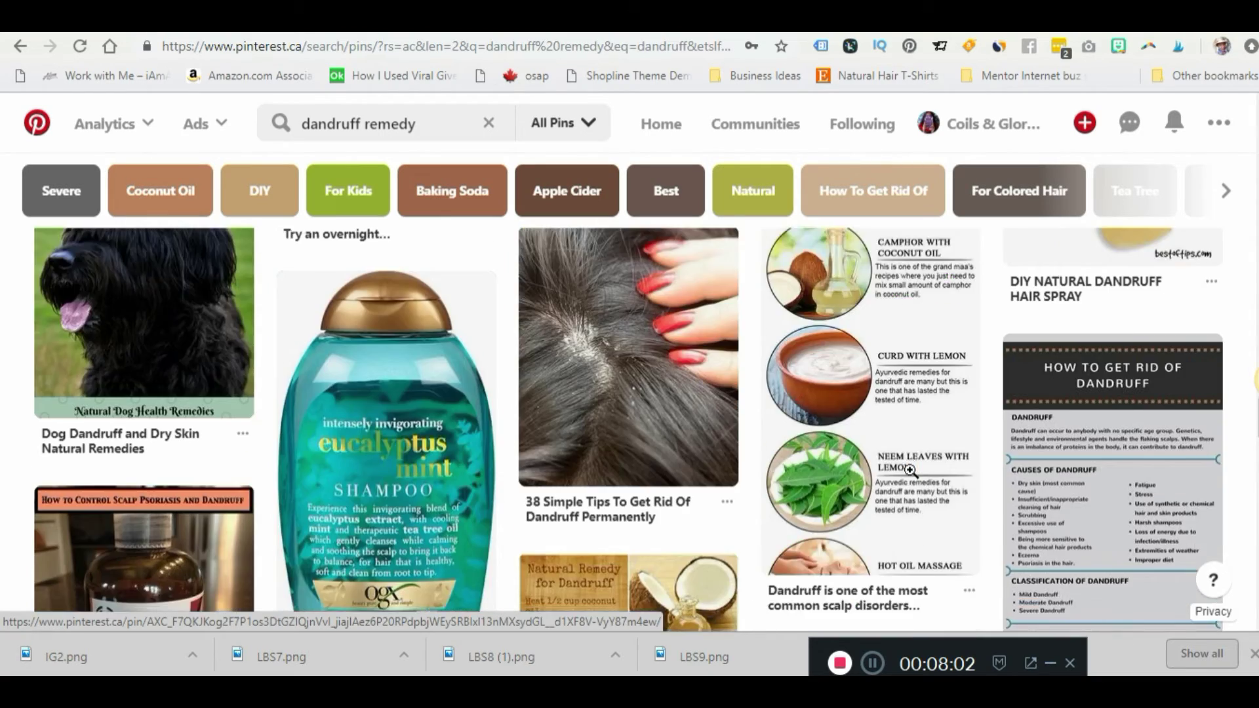
{"action": "scroll", "coordinate": [910, 471], "scroll_direction": "down", "scroll_amount": 4}
{"action": "scroll", "coordinate": [911, 471], "scroll_direction": "up", "scroll_amount": 3}
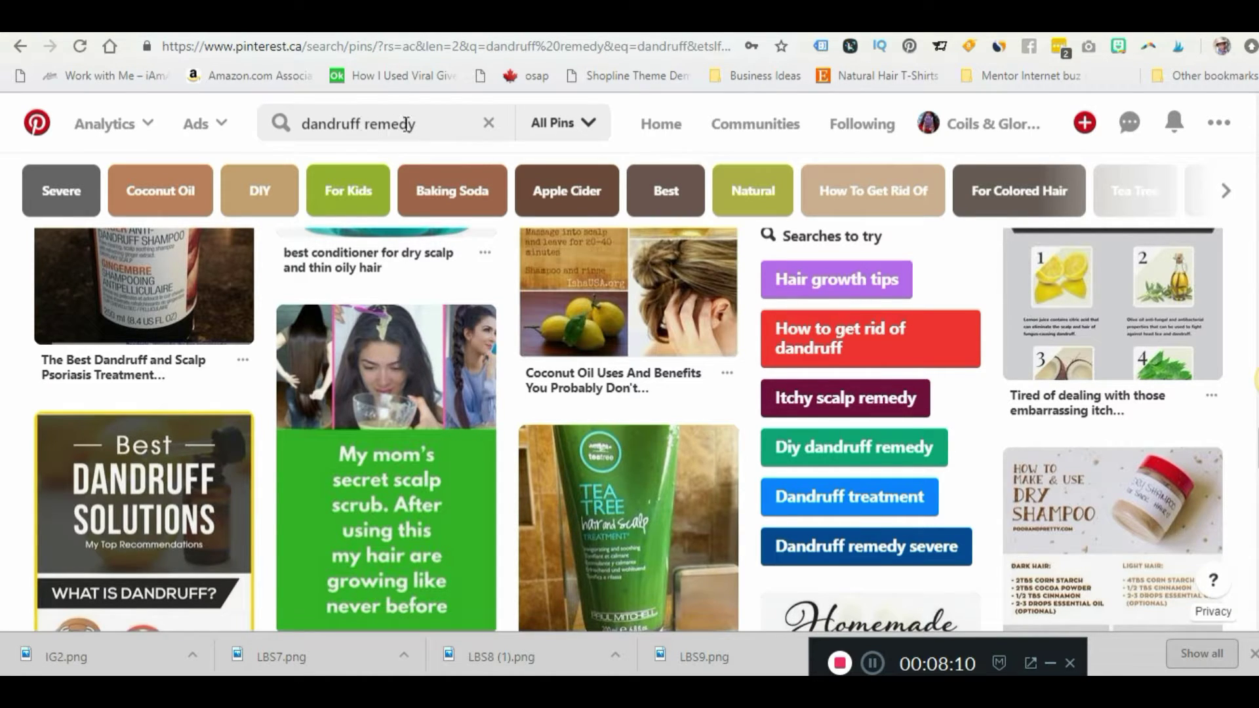
- Look up Pinterest's search suggestions for "itchy scalp" and dismiss the suggestion list
{"action": "left_click", "coordinate": [431, 128]}
{"action": "key", "text": "BackSpace"}
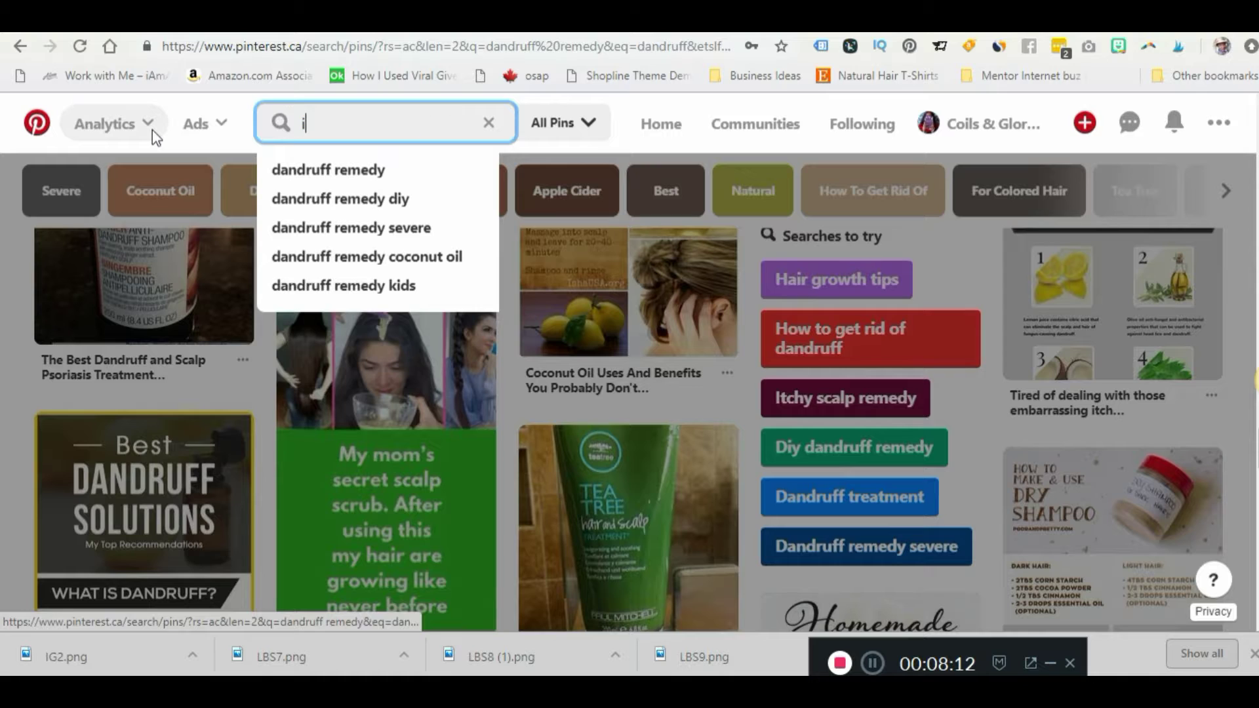
{"action": "type", "text": "itchy scalp"}
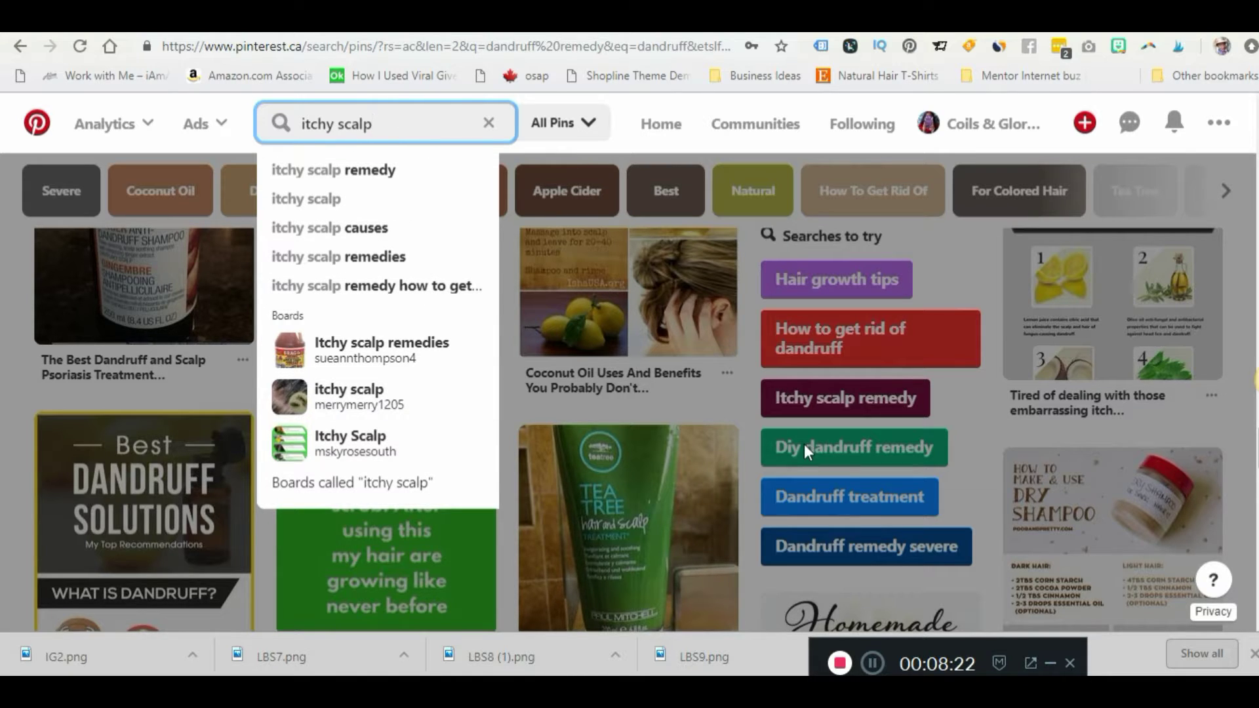
{"action": "left_click", "coordinate": [811, 190]}
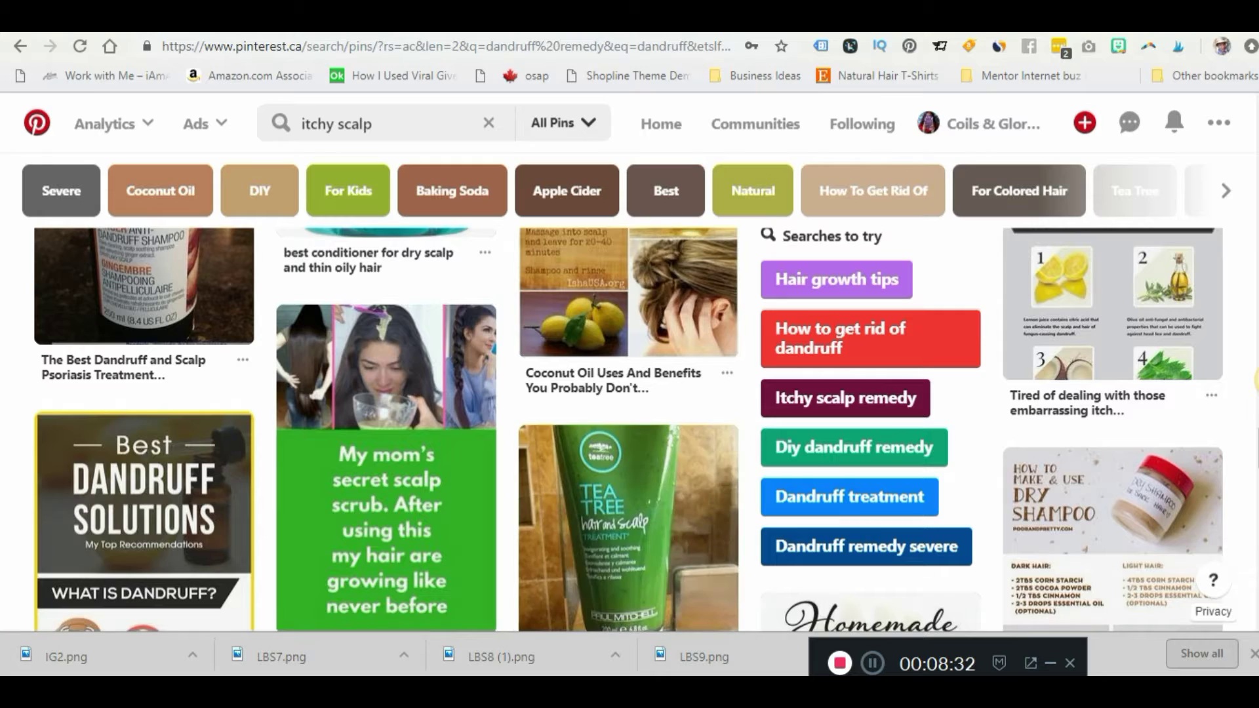
- Return to the pin being saved and add the keywords "itchy scalp remedy, how to get rid of dandruff, dandruff shampoo" to its description
{"action": "left_click", "coordinate": [419, 26]}
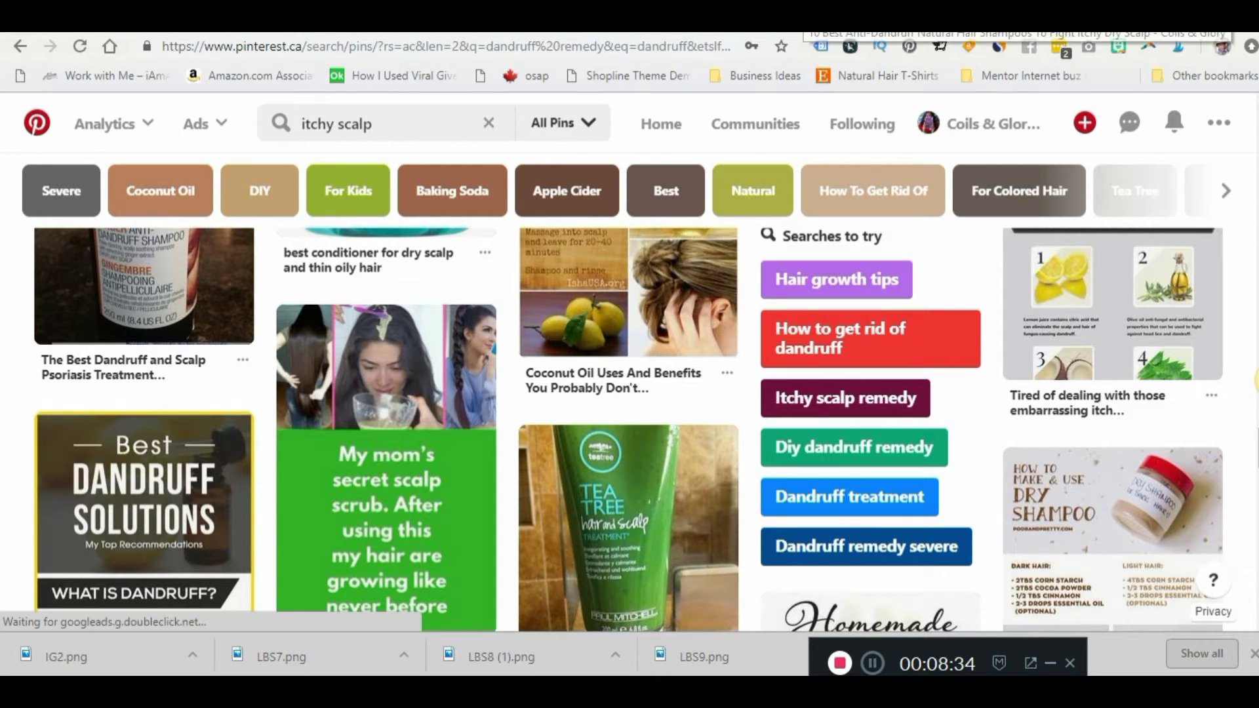
{"action": "type", "text": "chy"}
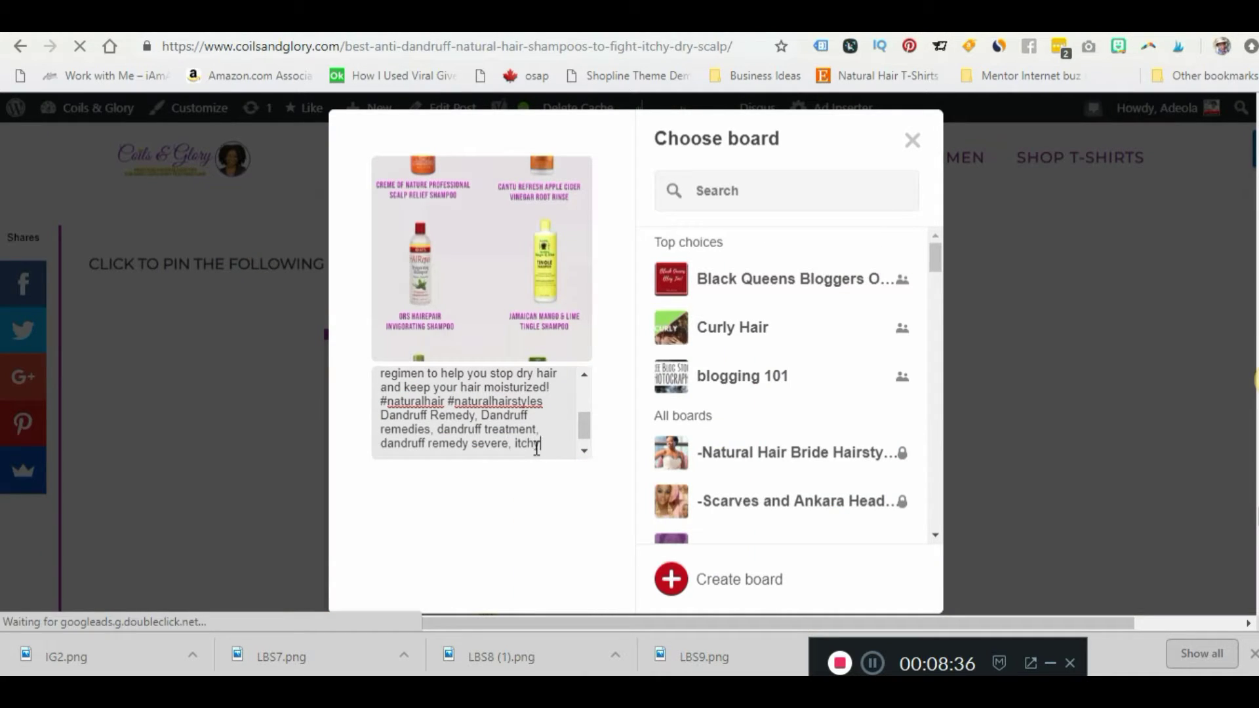
{"action": "type", "text": " scalp r"}
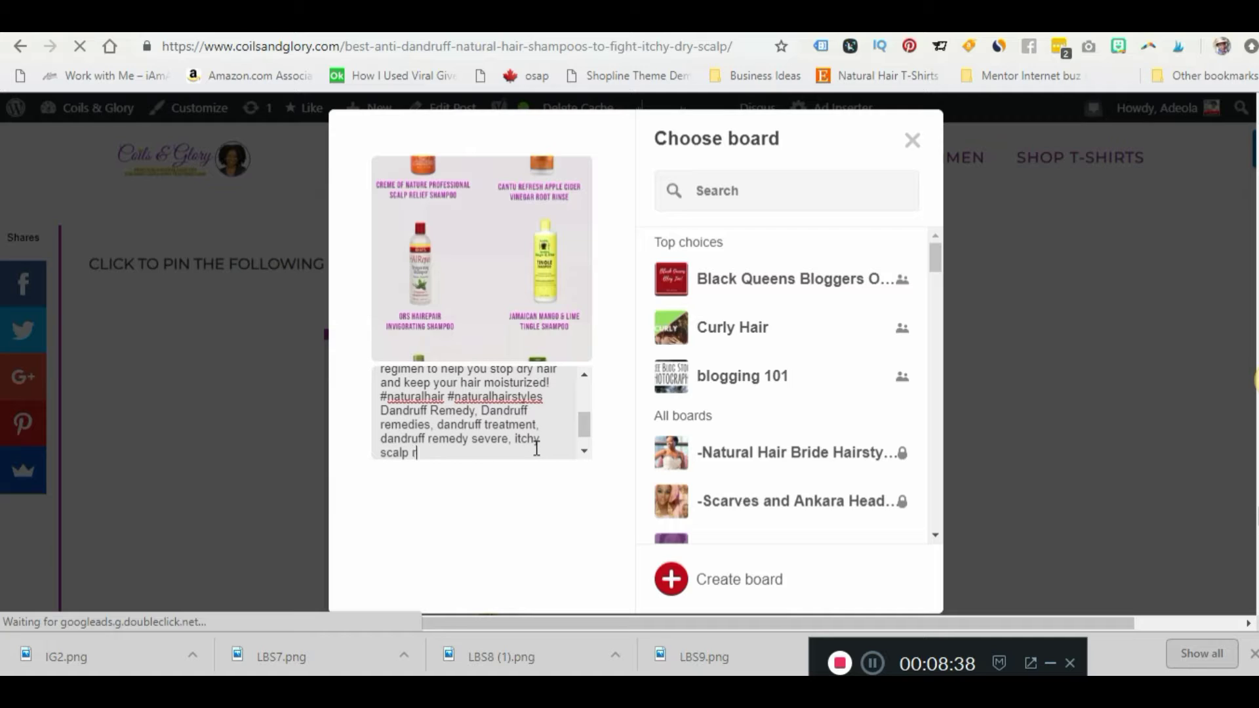
{"action": "type", "text": "emedy, how to get ri"}
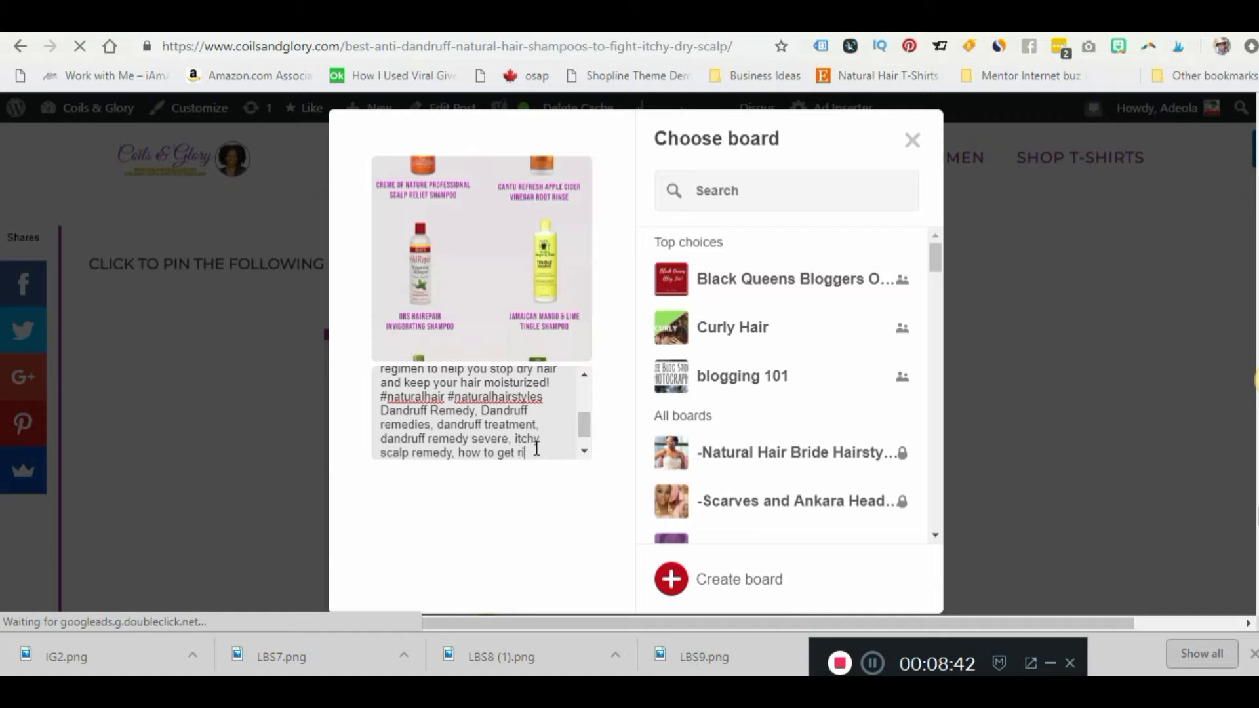
{"action": "type", "text": "d of dandruff, "}
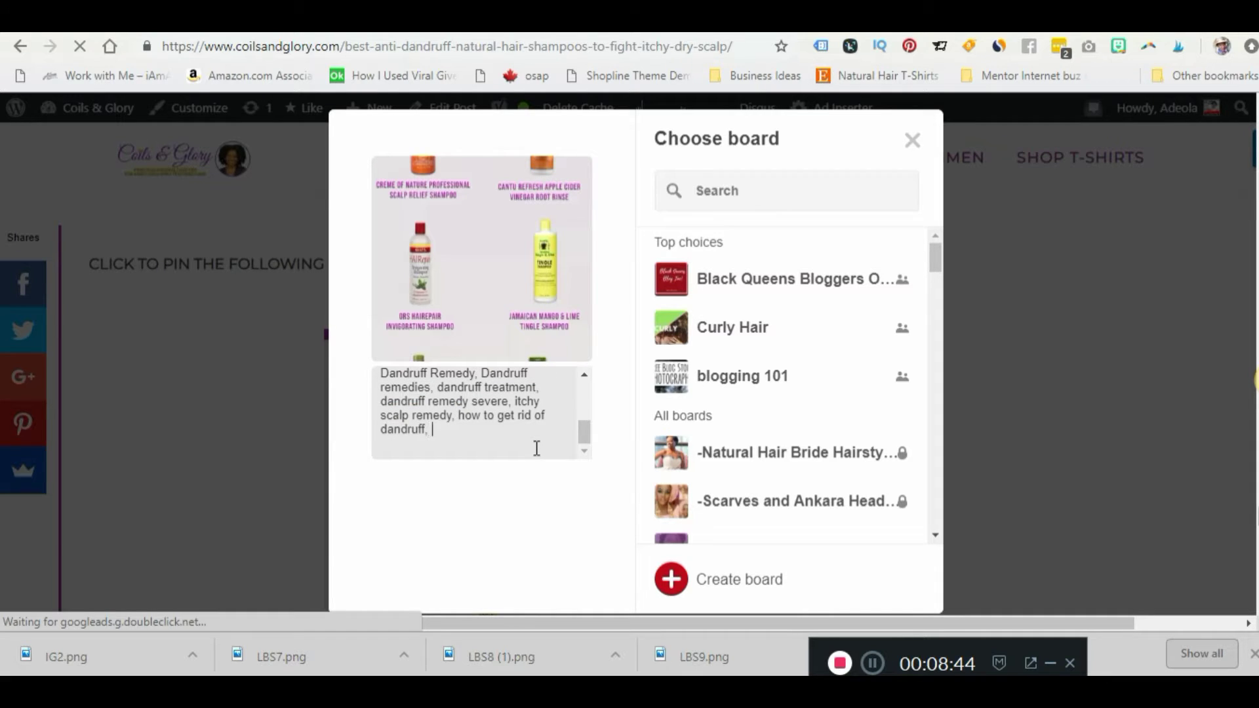
{"action": "type", "text": "dandruff shampoo"}
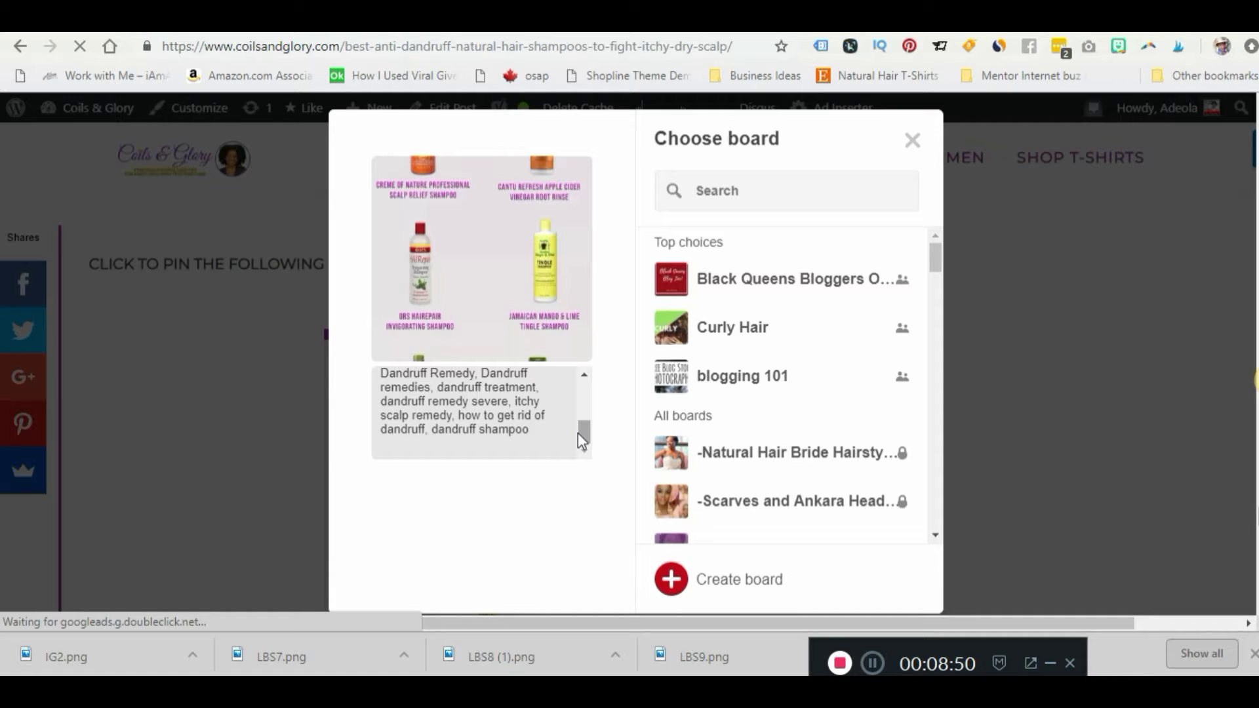
- Review the pin description, find the boards matching "c&g" and try to save the pin to the C&G Natural Hair Products board
{"action": "mouse_move", "coordinate": [582, 435]}
{"action": "left_mouse_down"}
{"action": "mouse_move", "coordinate": [583, 387]}
{"action": "mouse_move", "coordinate": [573, 436]}
{"action": "left_mouse_up"}
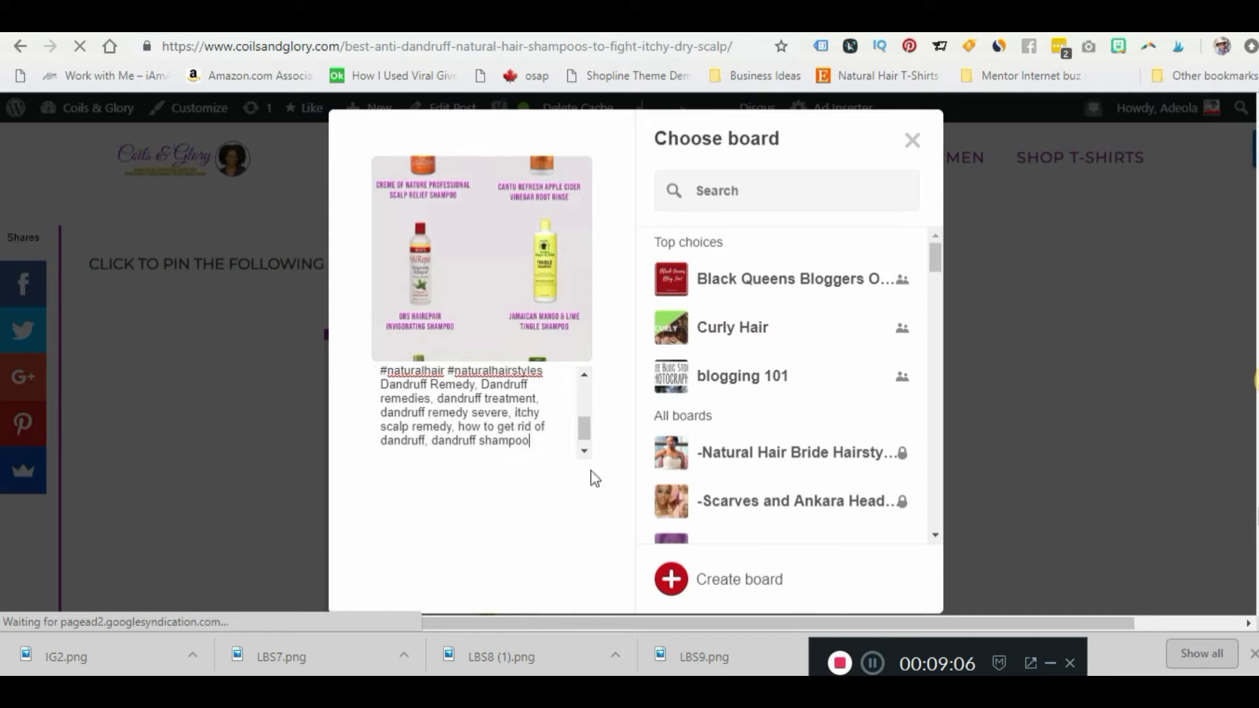
{"action": "left_click_drag", "start_coordinate": [586, 433], "coordinate": [584, 388]}
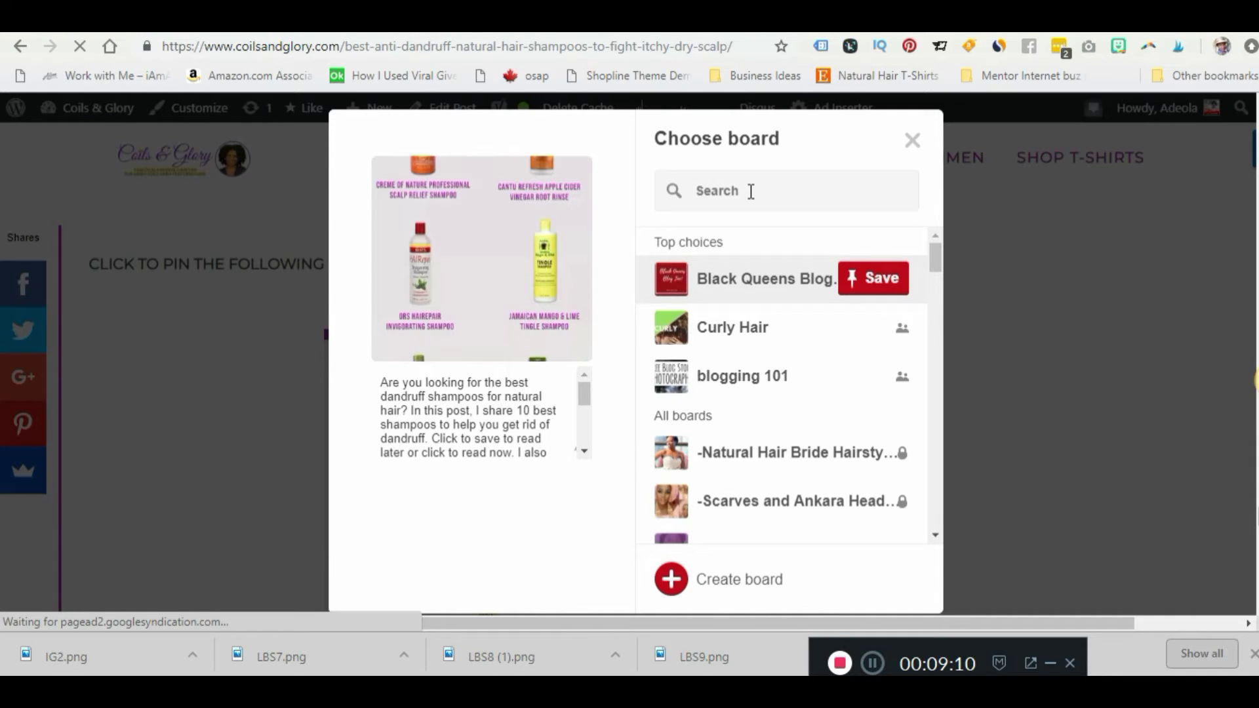
{"action": "type", "text": "c&g"}
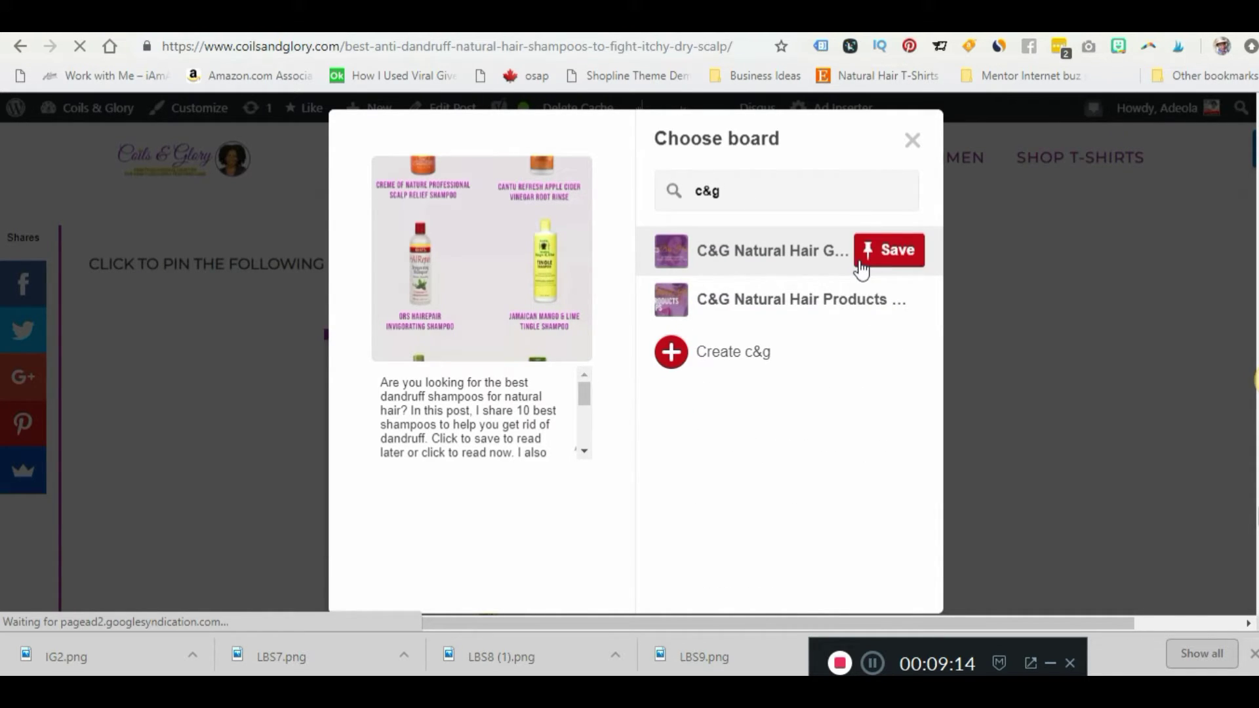
{"action": "left_click", "coordinate": [878, 313]}
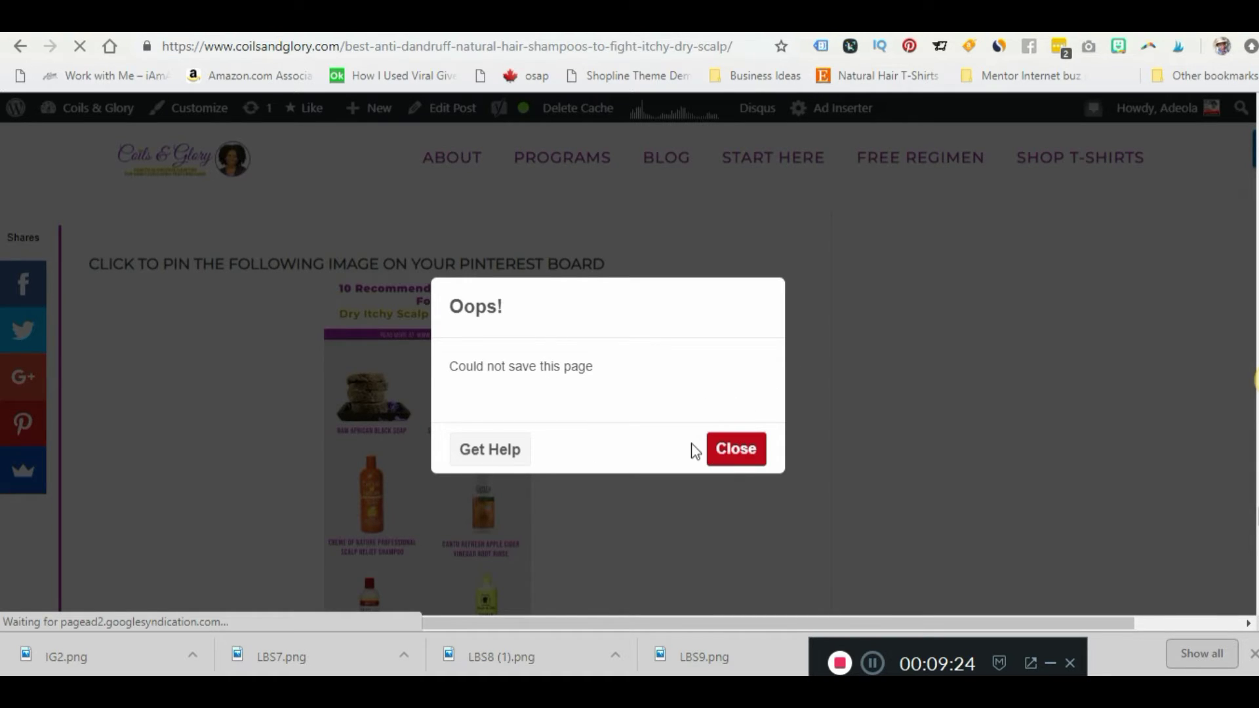
{"action": "left_click", "coordinate": [729, 457]}
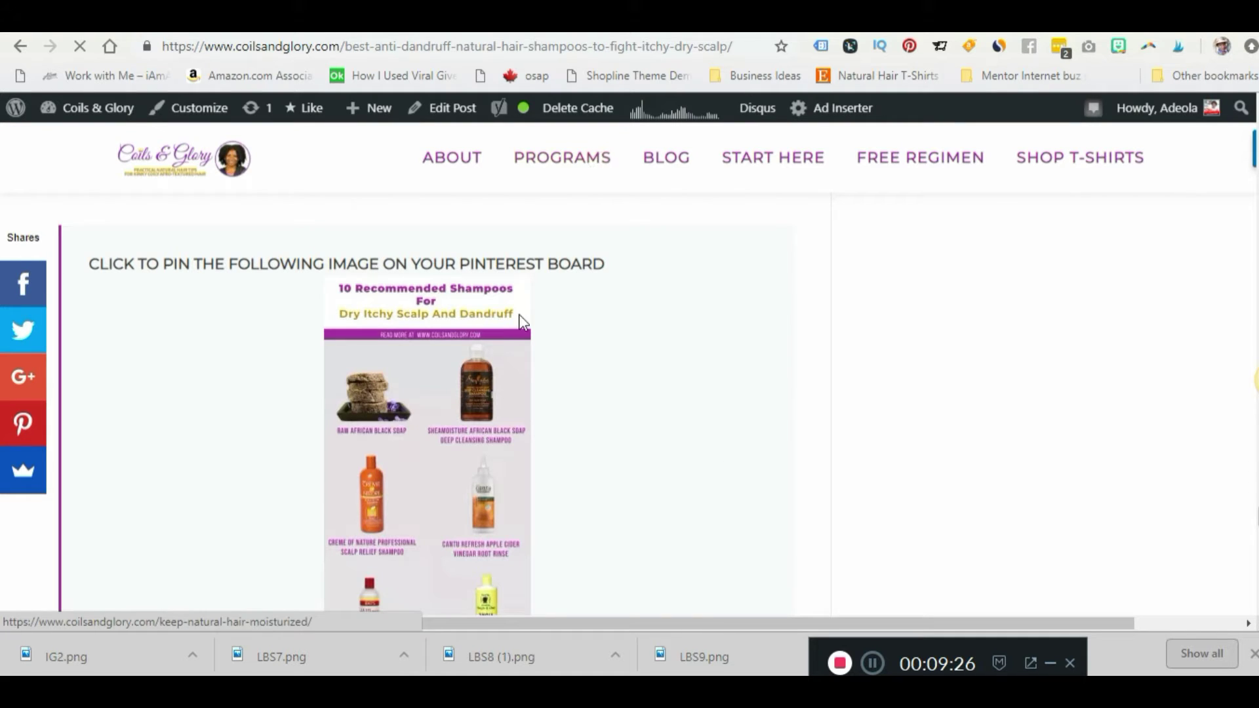
{"action": "mouse_move", "coordinate": [362, 270]}
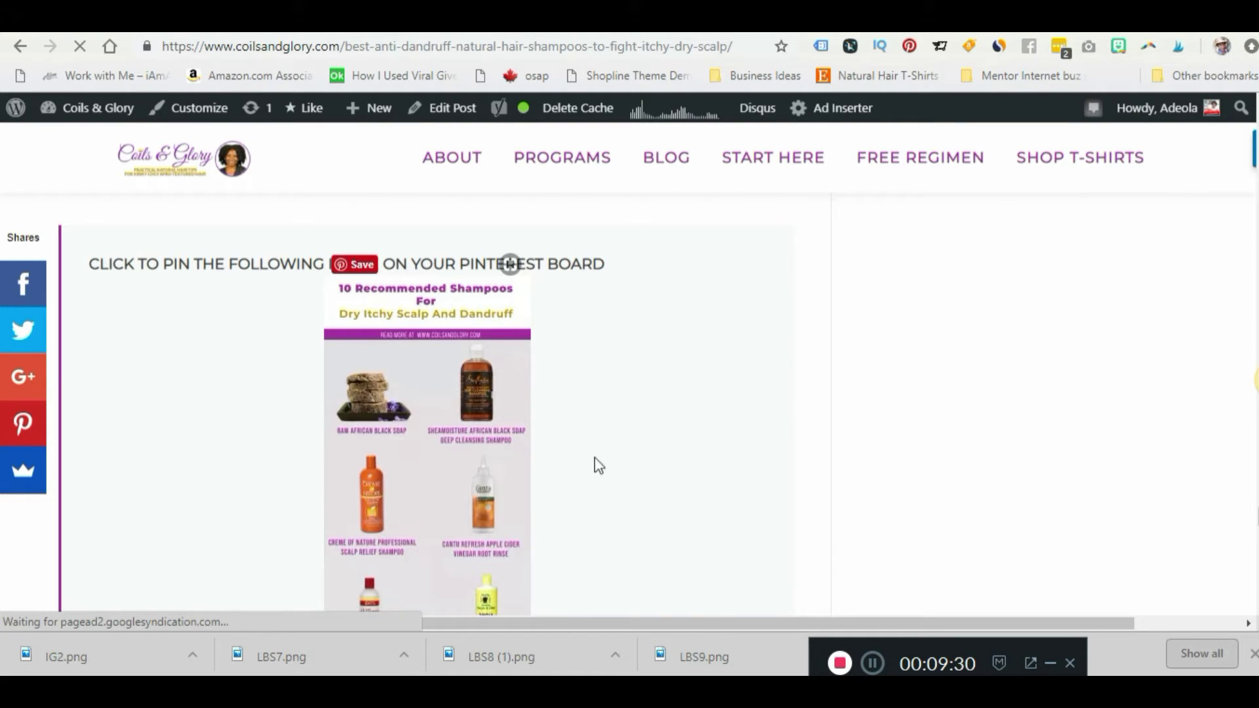
{"action": "left_click", "coordinate": [873, 663]}
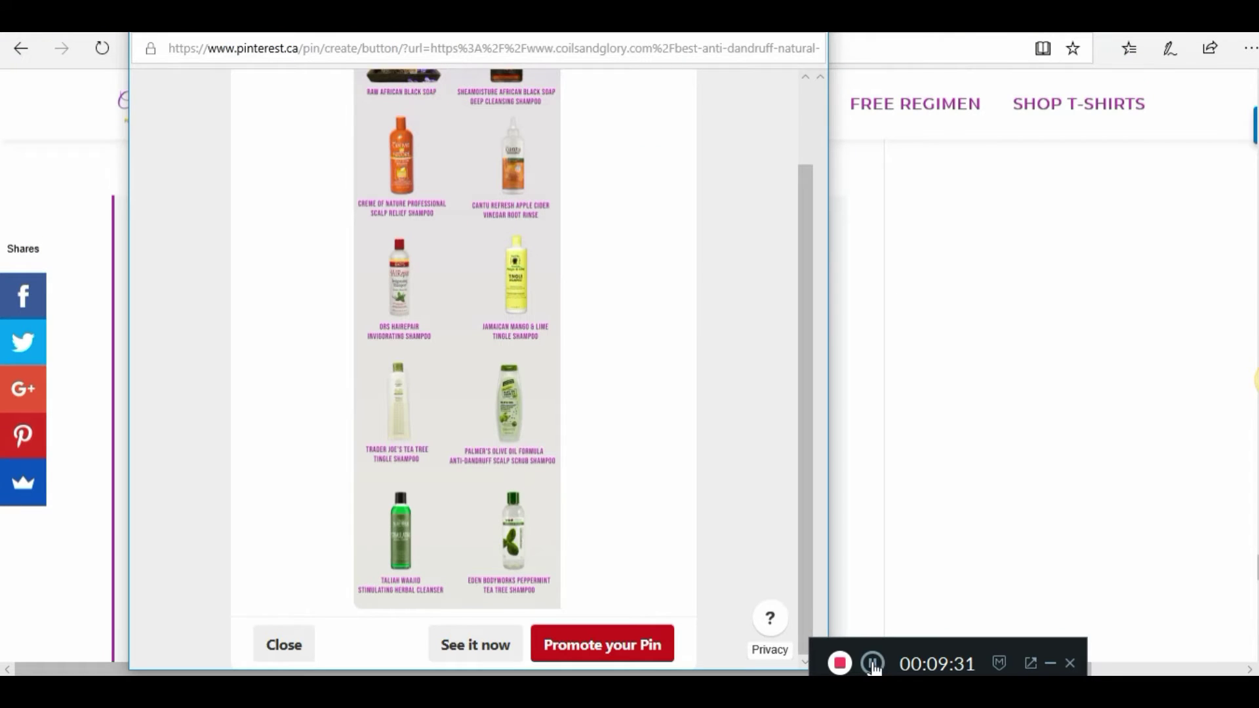
- Leave the saved-pin window, switch to Pinterest and show the pins on the Coils & Glory profile
{"action": "left_click", "coordinate": [935, 500]}
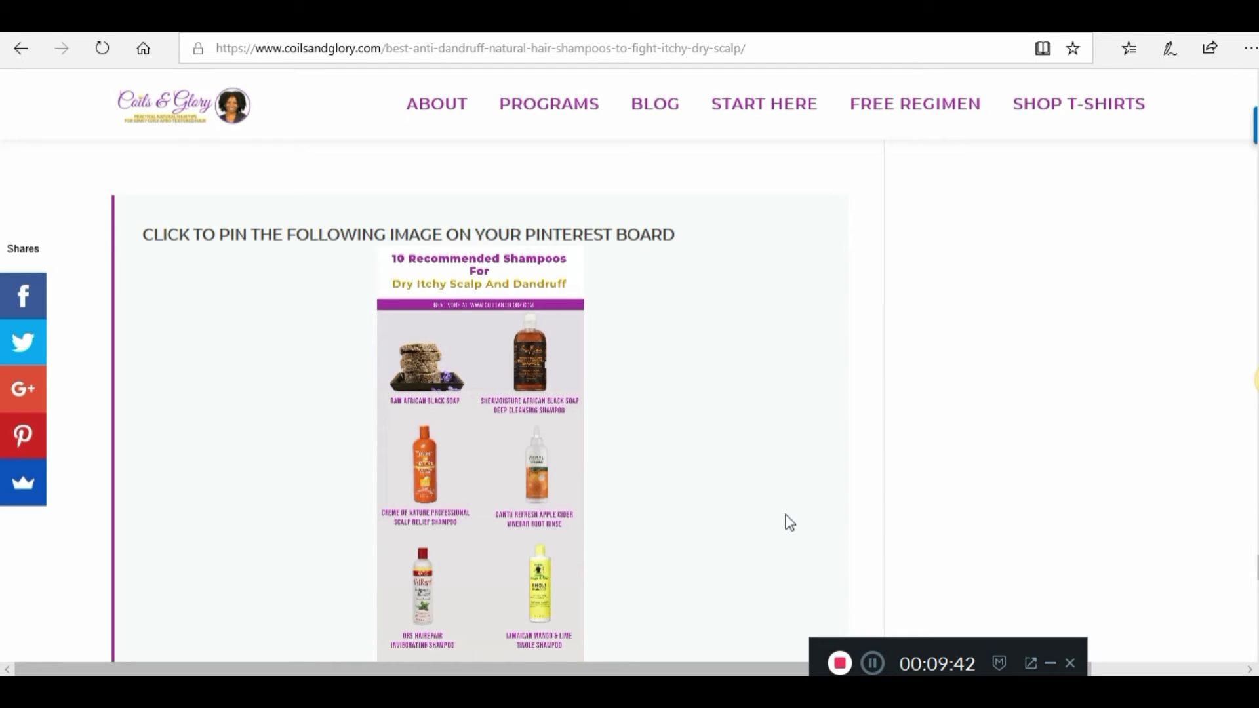
{"action": "mouse_move", "coordinate": [1257, 380]}
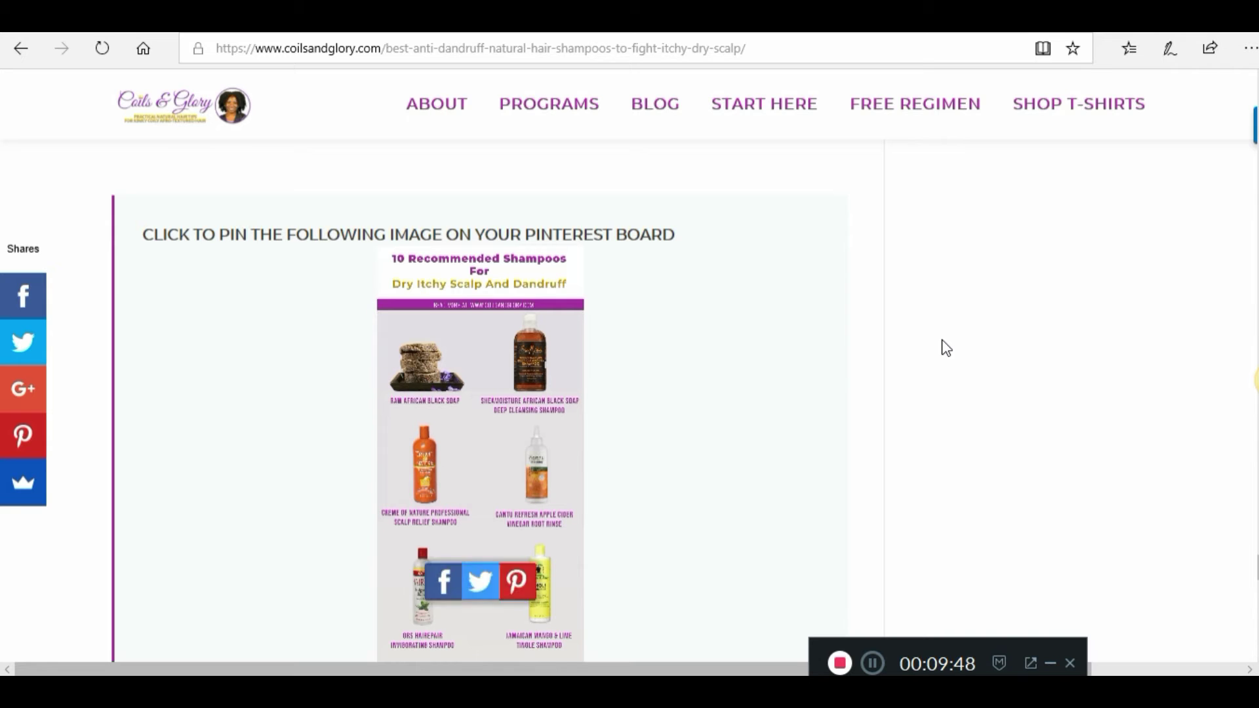
{"action": "left_click", "coordinate": [146, 25]}
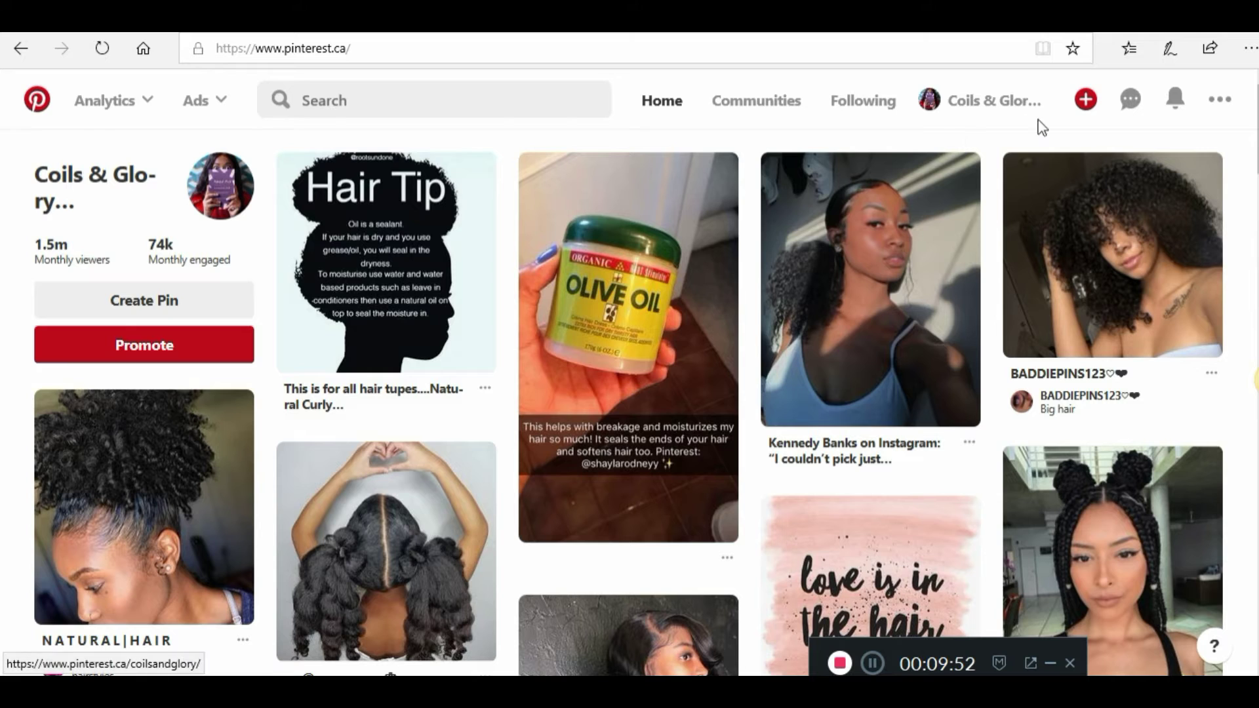
{"action": "left_click", "coordinate": [964, 109]}
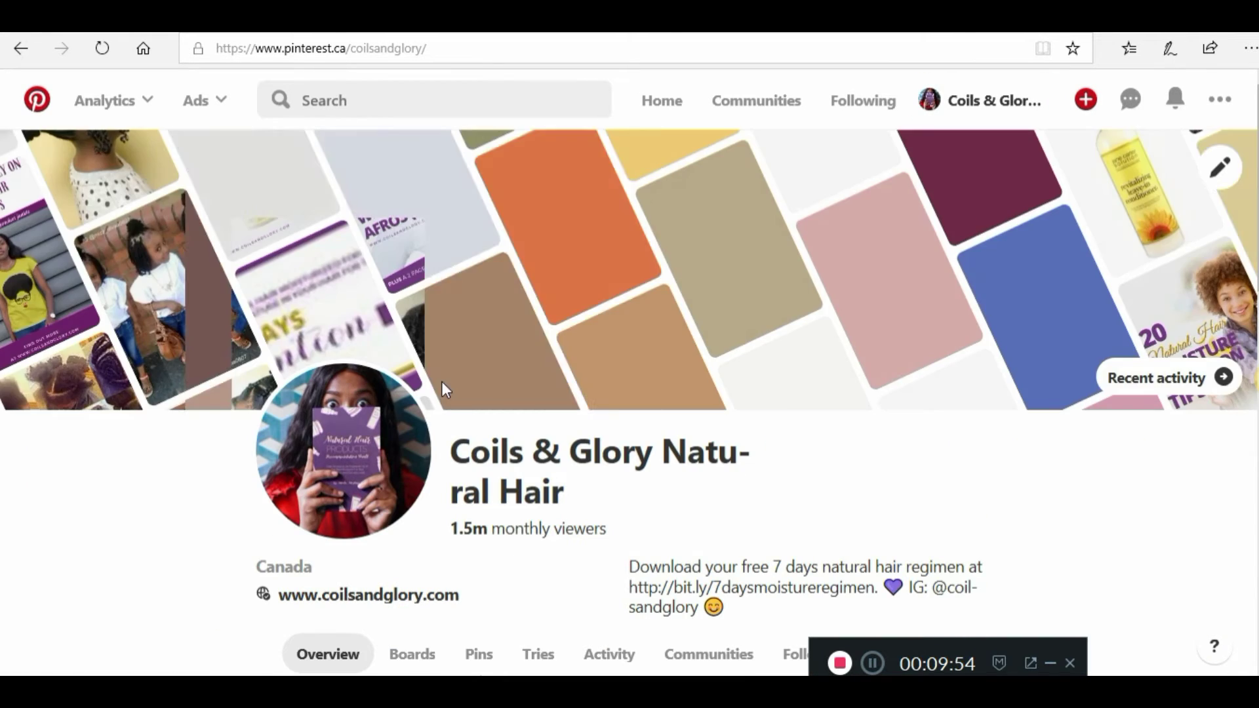
{"action": "scroll", "coordinate": [452, 295], "scroll_direction": "down", "scroll_amount": 5}
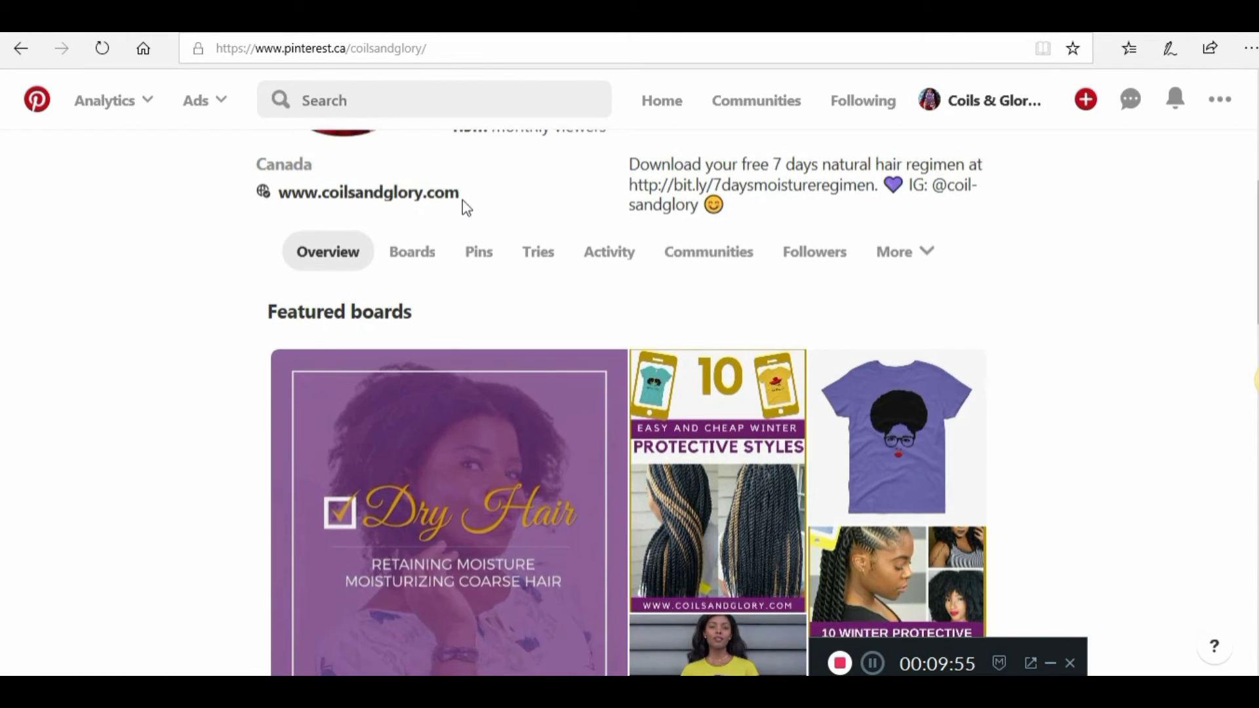
{"action": "left_click", "coordinate": [478, 255]}
{"action": "scroll", "coordinate": [671, 337], "scroll_direction": "down", "scroll_amount": 2}
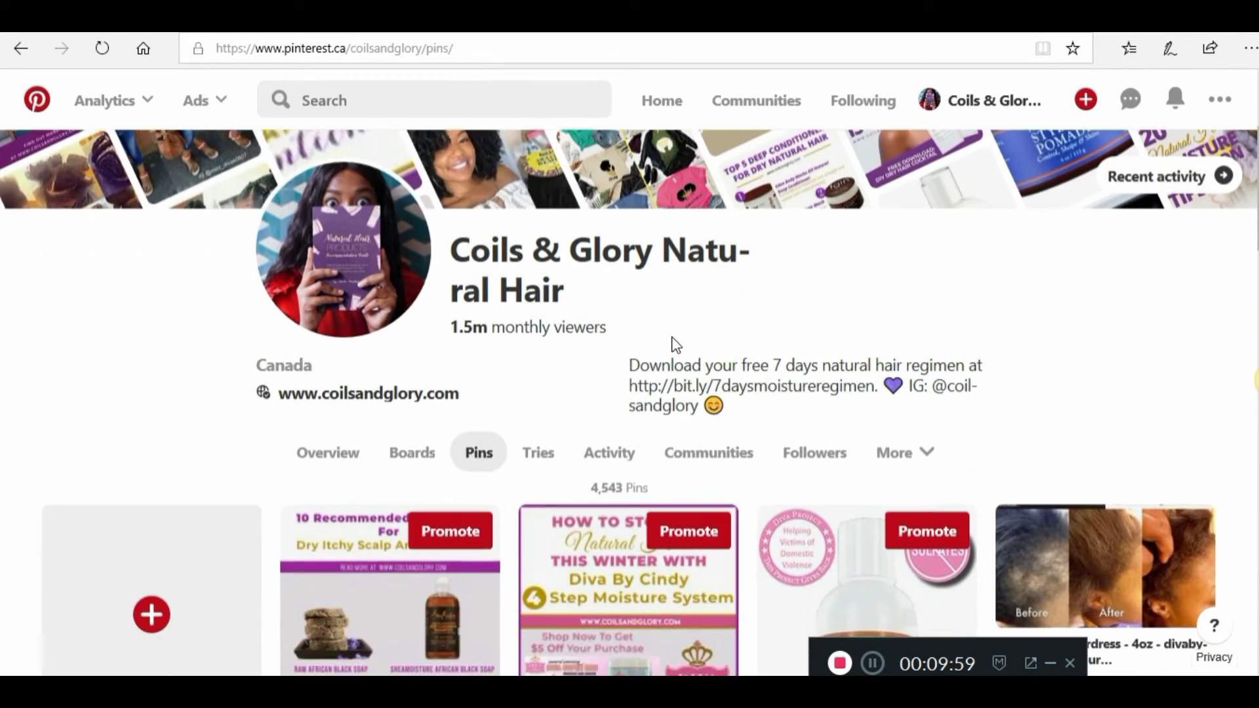
- Find the "10 Recommended Shampoos" infographic among the profile's pins, open it and check its board and description
{"action": "scroll", "coordinate": [671, 337], "scroll_direction": "down", "scroll_amount": 5}
{"action": "scroll", "coordinate": [515, 337], "scroll_direction": "down", "scroll_amount": 6}
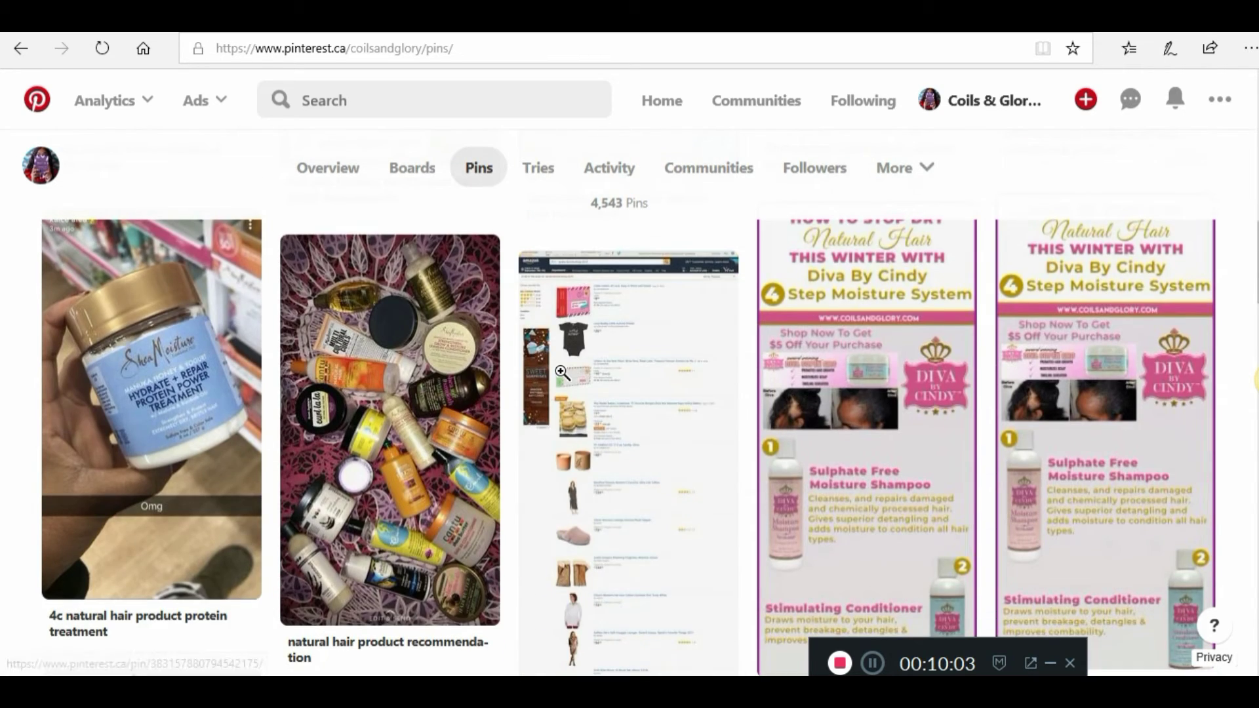
{"action": "scroll", "coordinate": [424, 325], "scroll_direction": "up", "scroll_amount": 5}
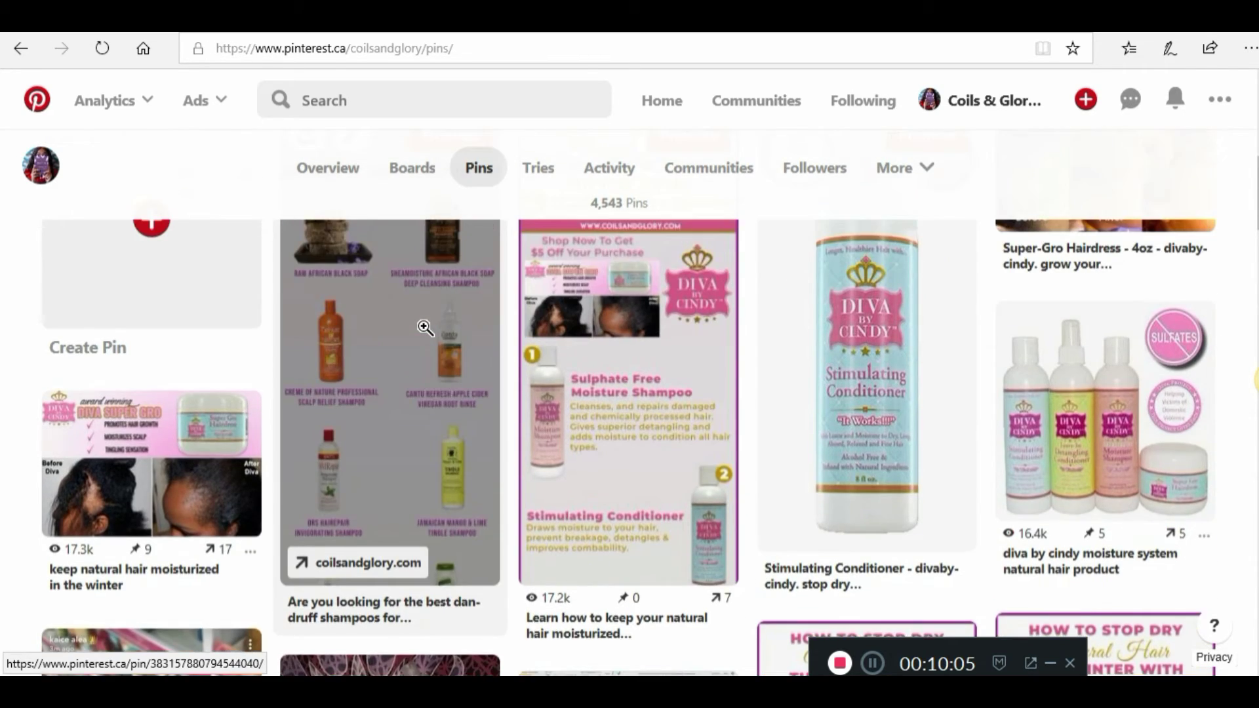
{"action": "left_click", "coordinate": [424, 326]}
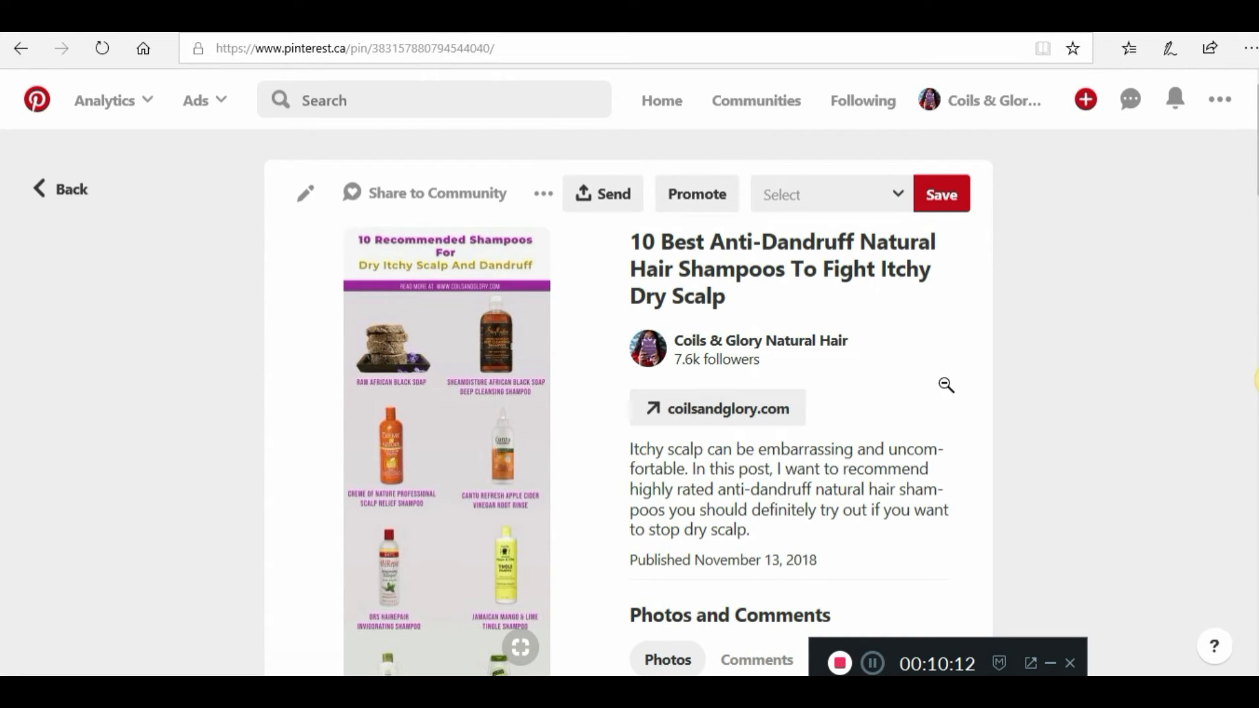
{"action": "scroll", "coordinate": [955, 384], "scroll_direction": "down", "scroll_amount": 8}
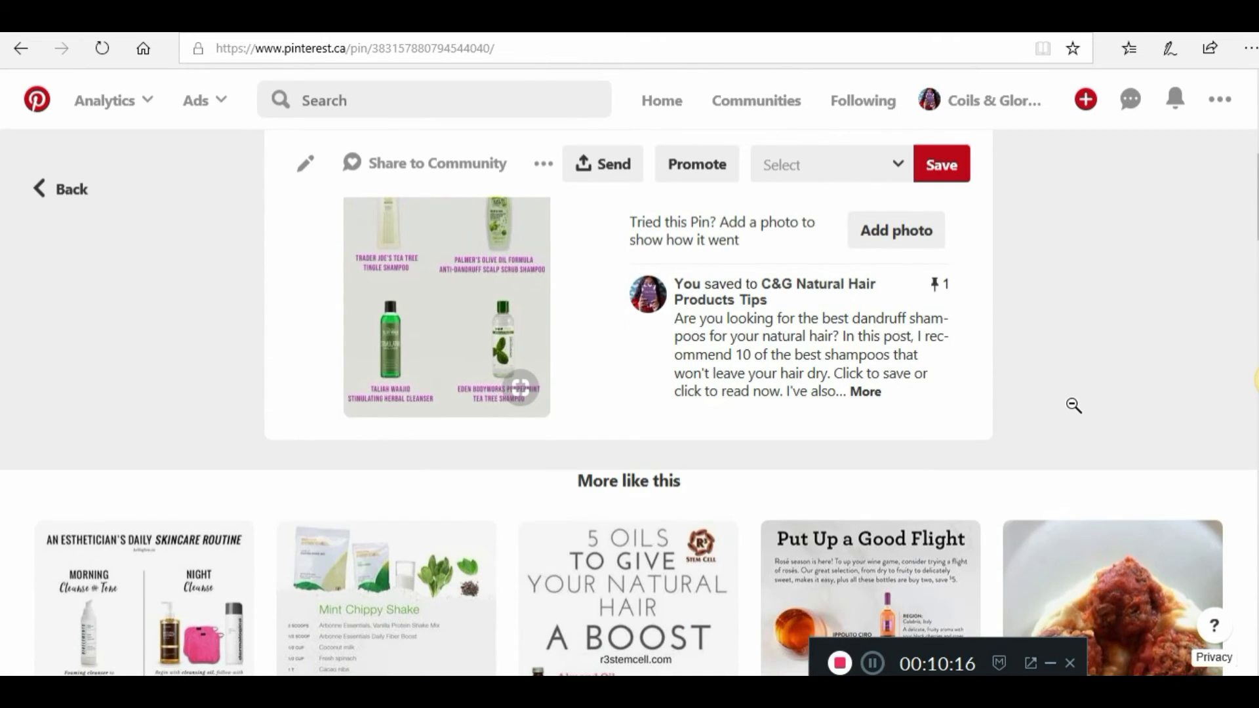
- Review the saved shampoo pin's title, source link and article summary, and expand its full description to check the hashtags and keywords
{"action": "scroll", "coordinate": [1074, 406], "scroll_direction": "up", "scroll_amount": 6}
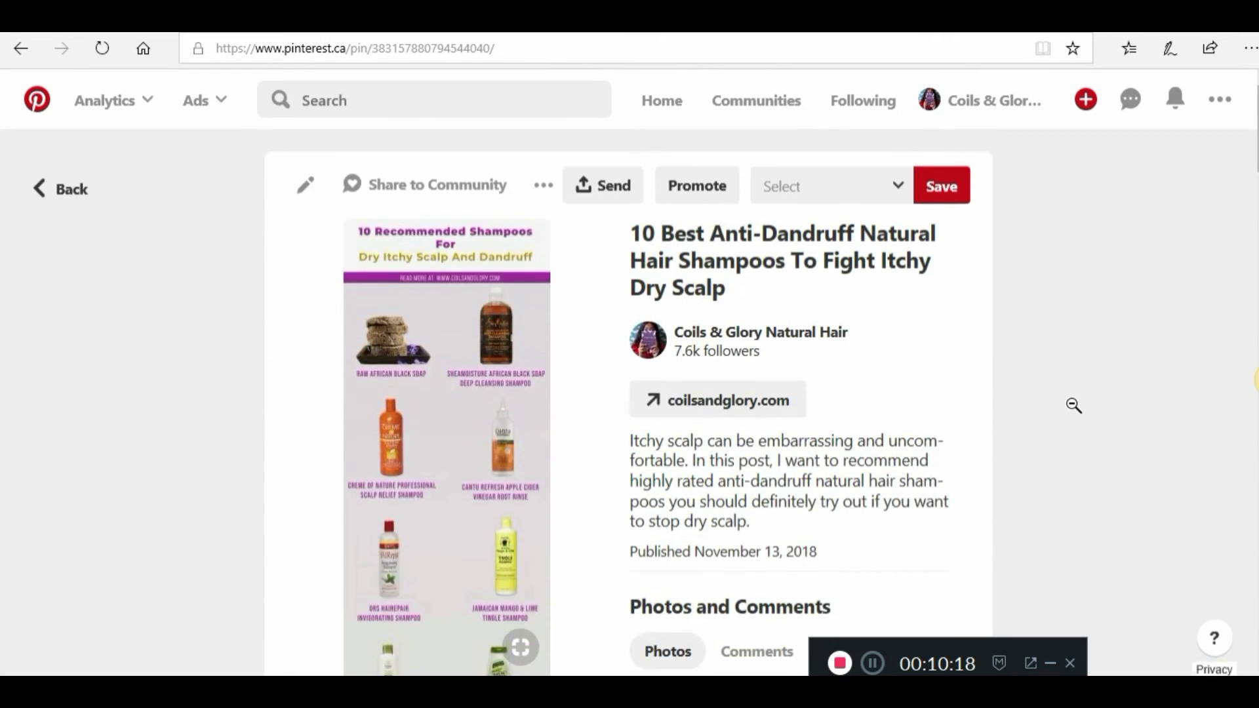
{"action": "scroll", "coordinate": [1073, 406], "scroll_direction": "down", "scroll_amount": 3}
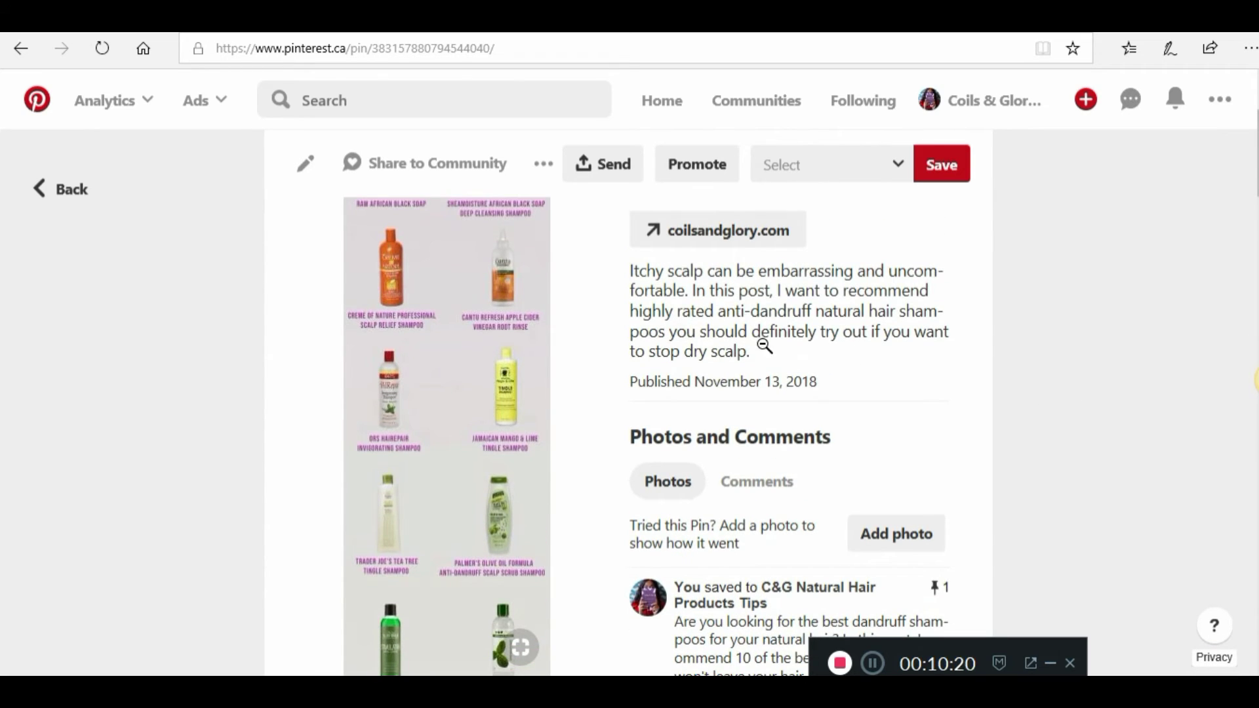
{"action": "scroll", "coordinate": [843, 319], "scroll_direction": "up", "scroll_amount": 3}
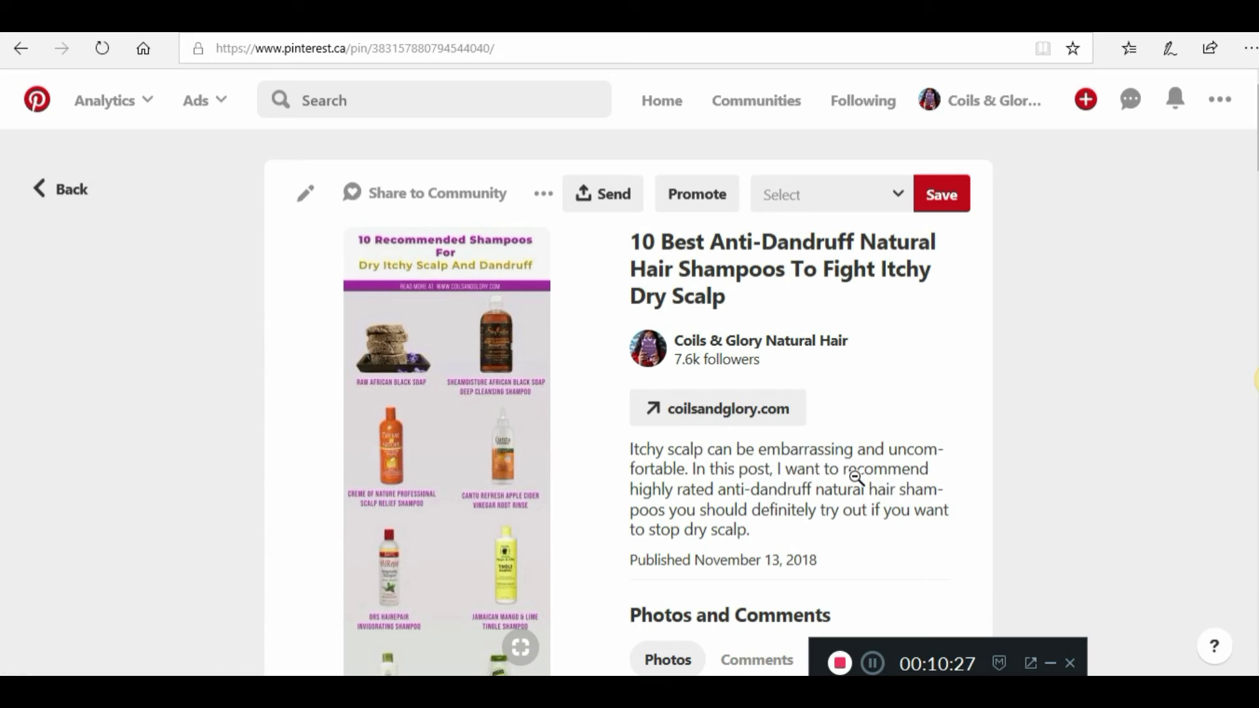
{"action": "scroll", "coordinate": [856, 477], "scroll_direction": "down", "scroll_amount": 6}
{"action": "scroll", "coordinate": [856, 476], "scroll_direction": "down", "scroll_amount": 2}
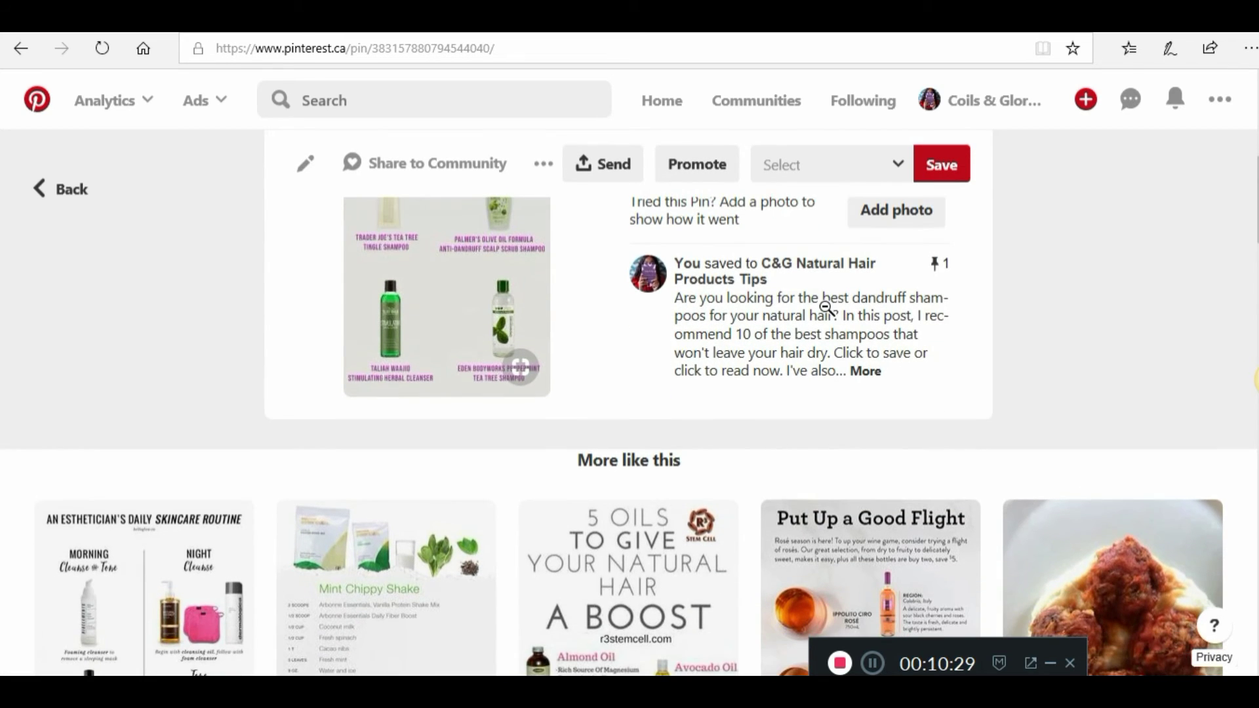
{"action": "left_click", "coordinate": [865, 372]}
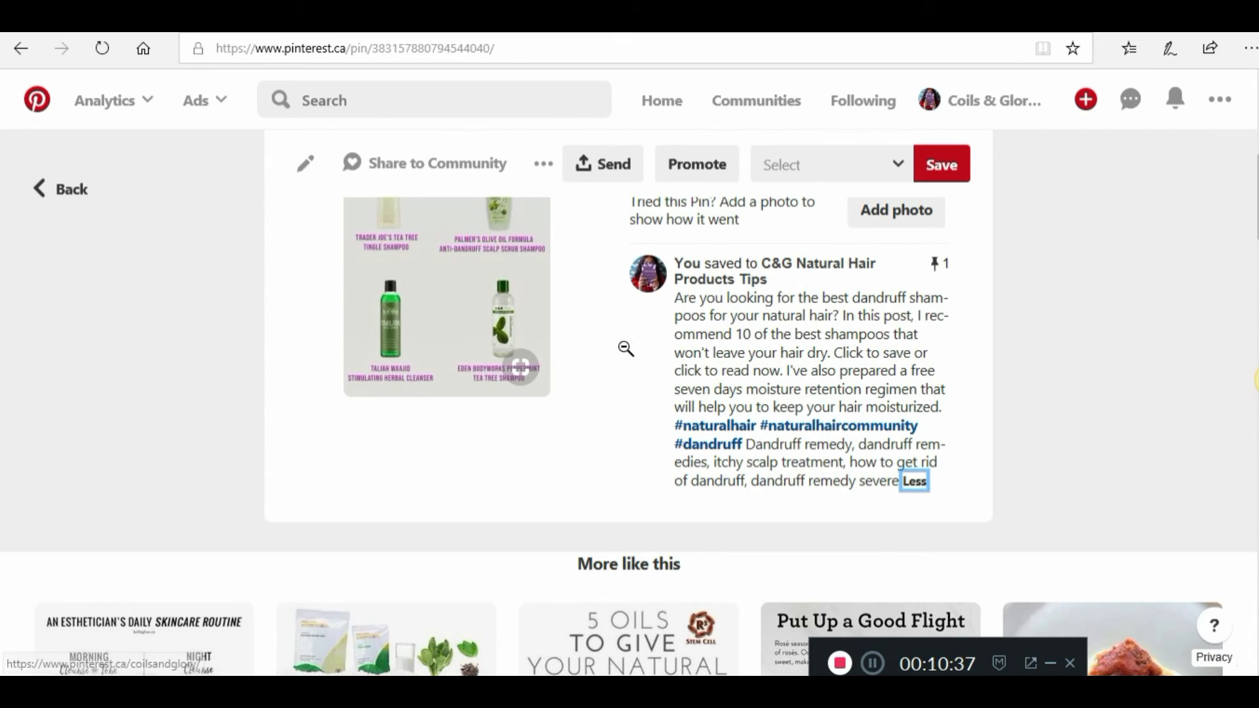
{"action": "scroll", "coordinate": [1028, 391], "scroll_direction": "up", "scroll_amount": 8}
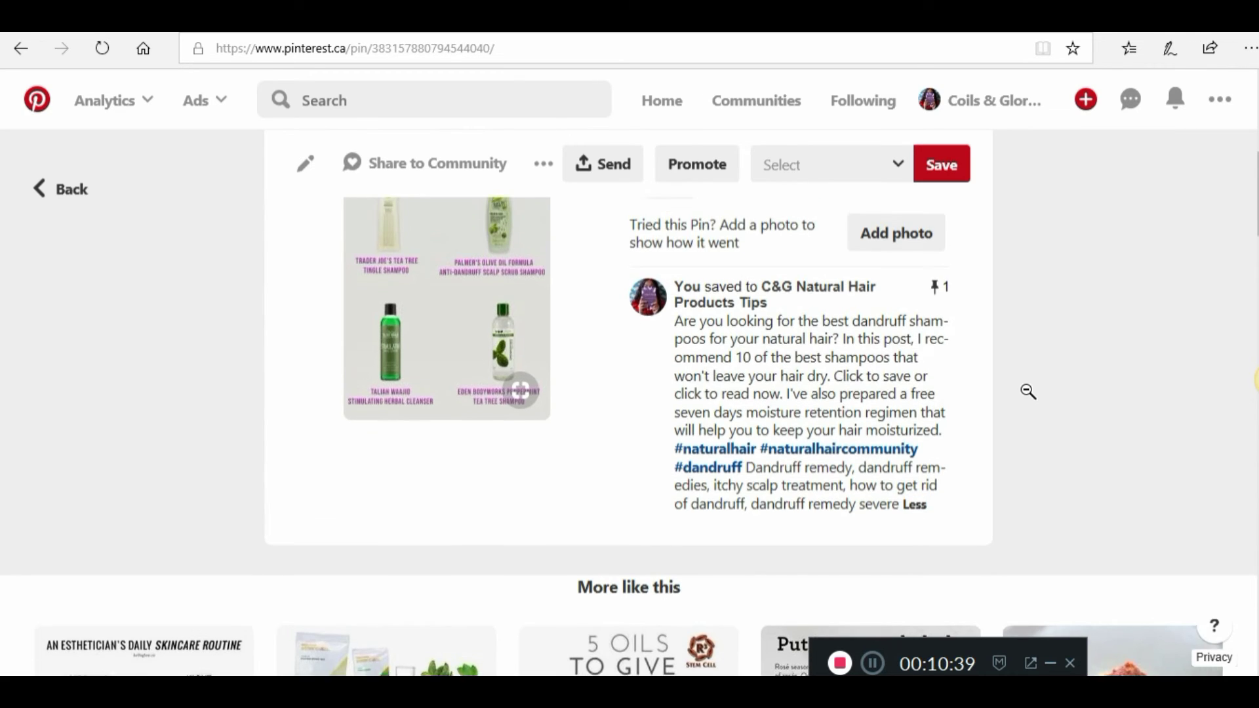
{"action": "scroll", "coordinate": [1028, 392], "scroll_direction": "down", "scroll_amount": 2}
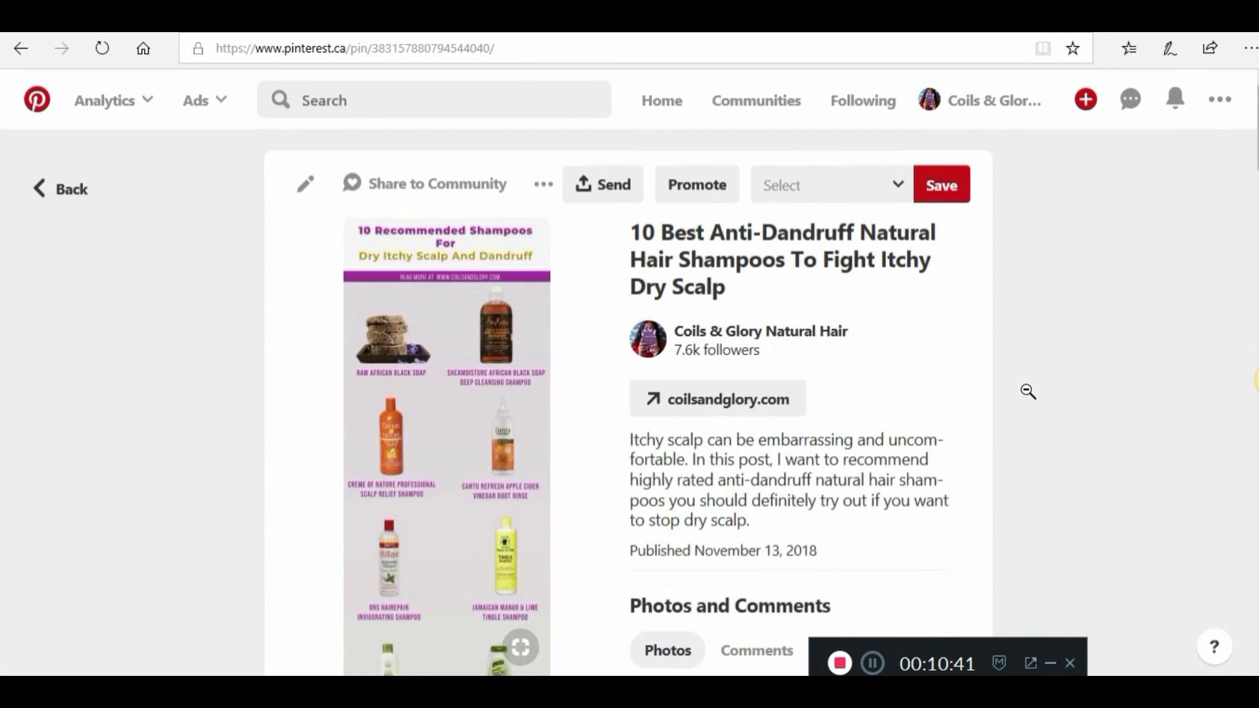
{"action": "scroll", "coordinate": [1028, 391], "scroll_direction": "up", "scroll_amount": 2}
- Examine the related pins suggested under "More like this" and return to the shampoo pin's title and summary
{"action": "scroll", "coordinate": [1028, 391], "scroll_direction": "down", "scroll_amount": 6}
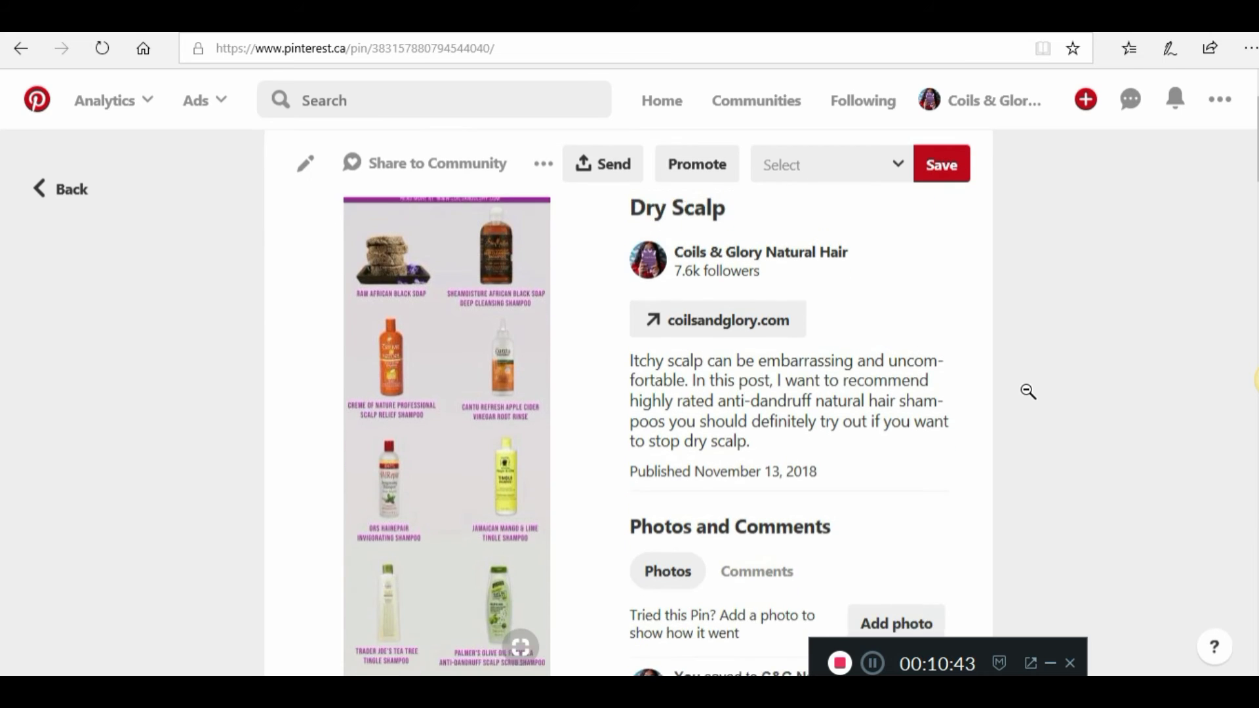
{"action": "scroll", "coordinate": [1028, 392], "scroll_direction": "down", "scroll_amount": 11}
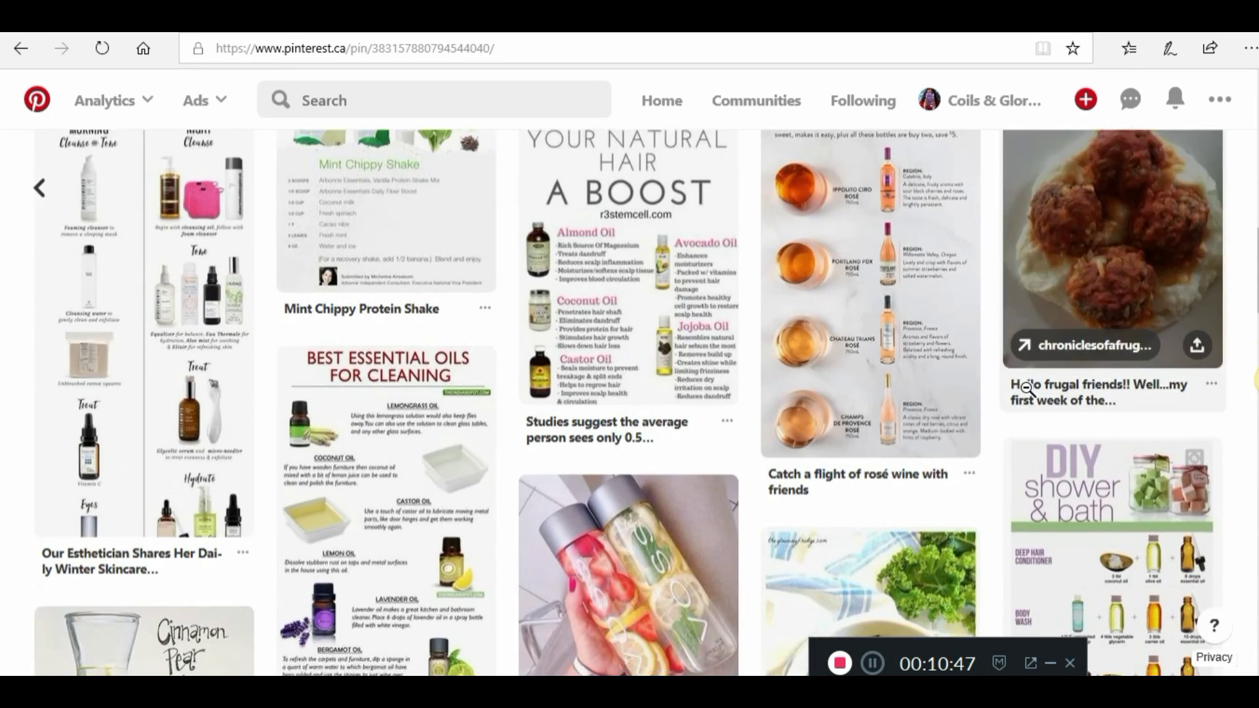
{"action": "scroll", "coordinate": [1027, 392], "scroll_direction": "down", "scroll_amount": 4}
{"action": "scroll", "coordinate": [1029, 389], "scroll_direction": "up", "scroll_amount": 6}
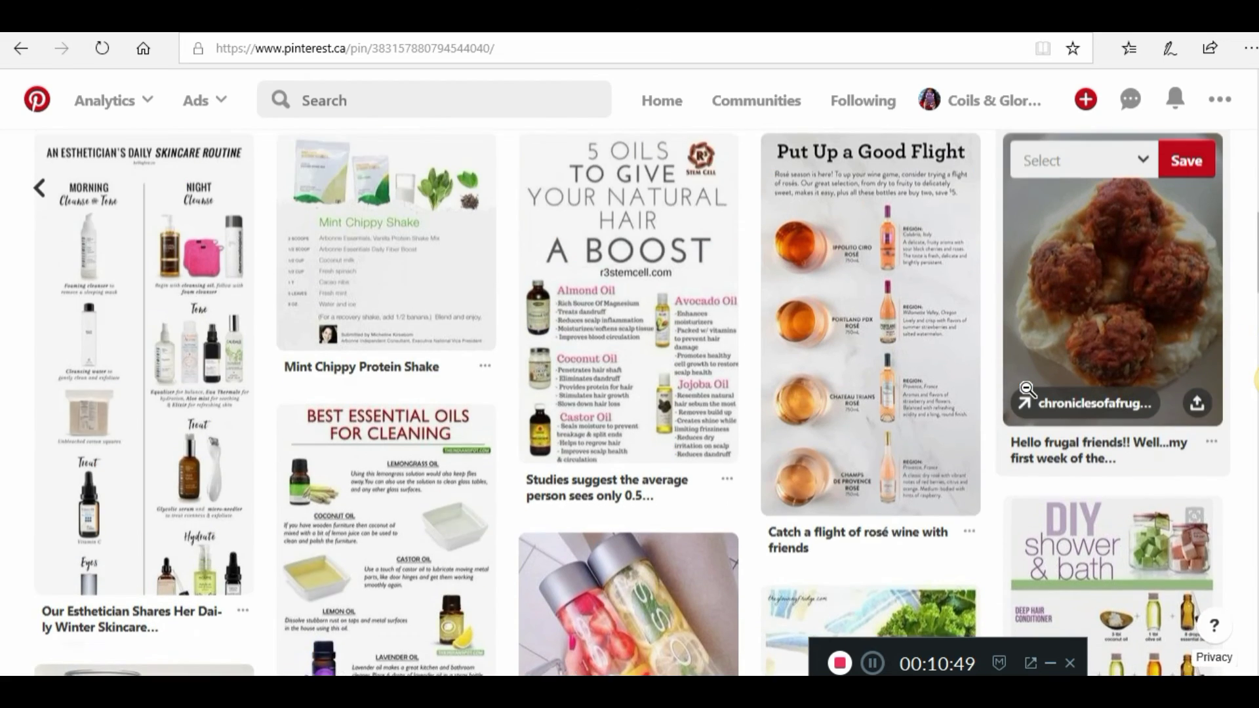
{"action": "scroll", "coordinate": [1029, 389], "scroll_direction": "down", "scroll_amount": 3}
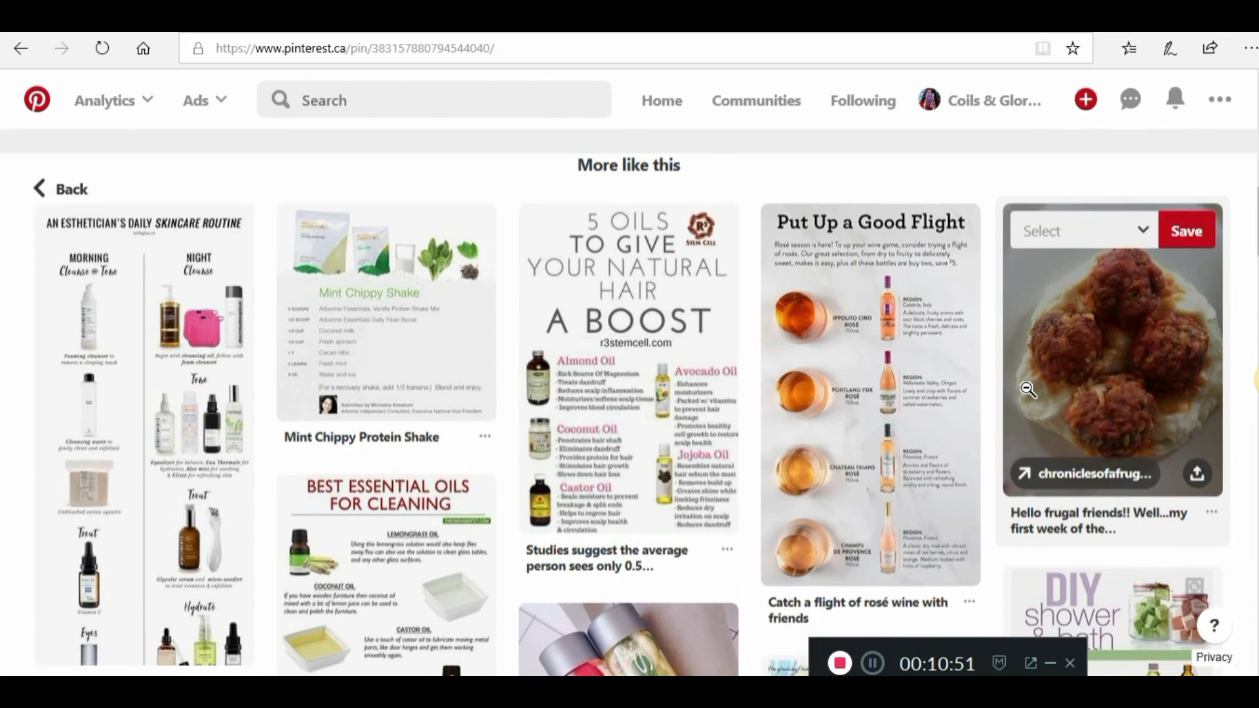
{"action": "scroll", "coordinate": [1027, 389], "scroll_direction": "down", "scroll_amount": 8}
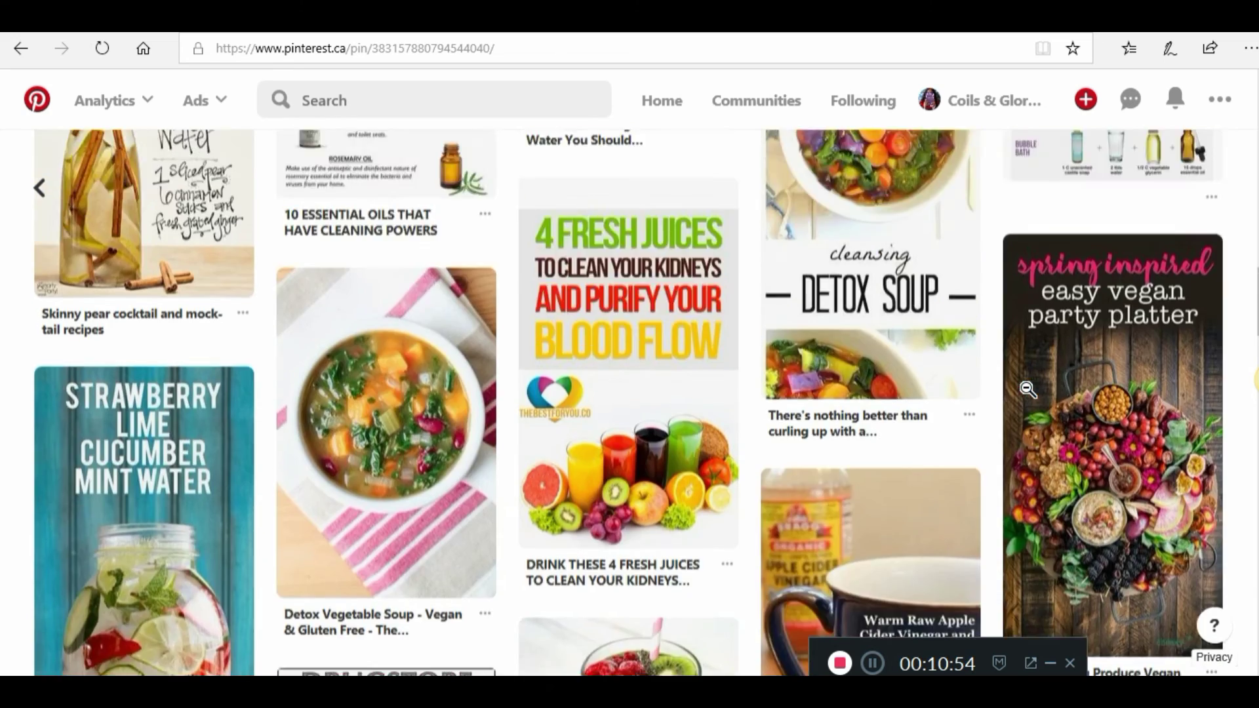
{"action": "scroll", "coordinate": [1027, 389], "scroll_direction": "up", "scroll_amount": 12}
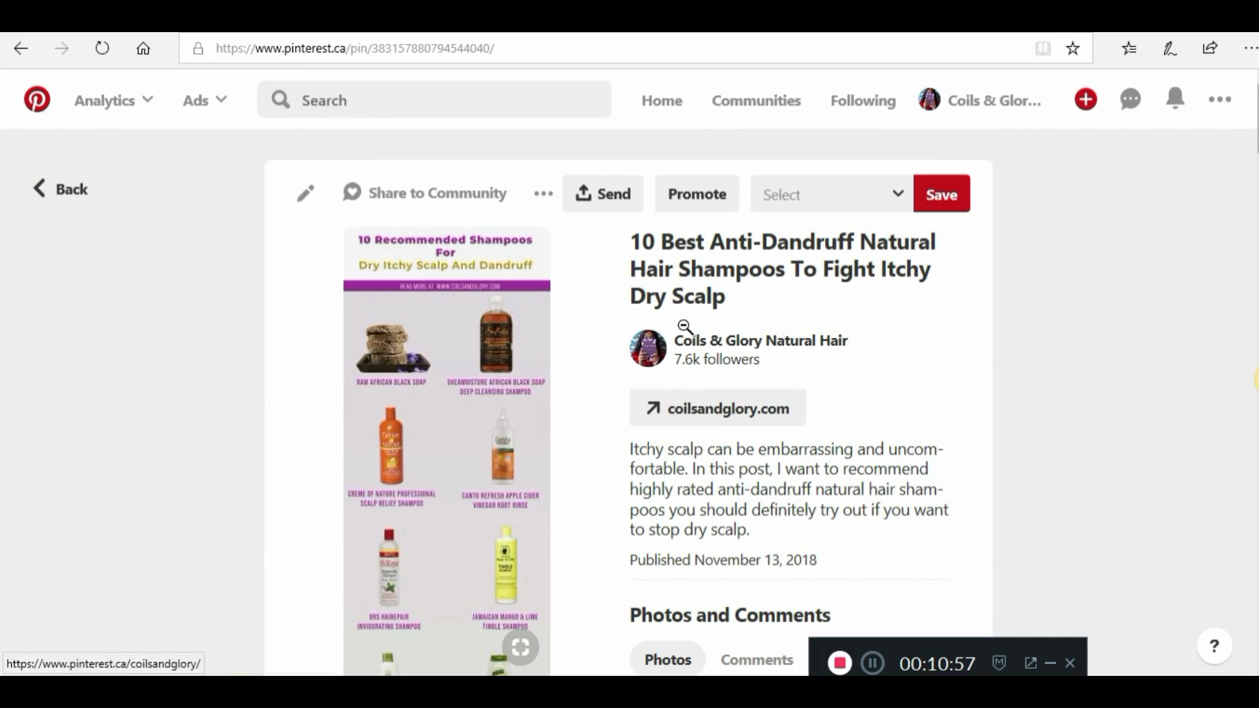